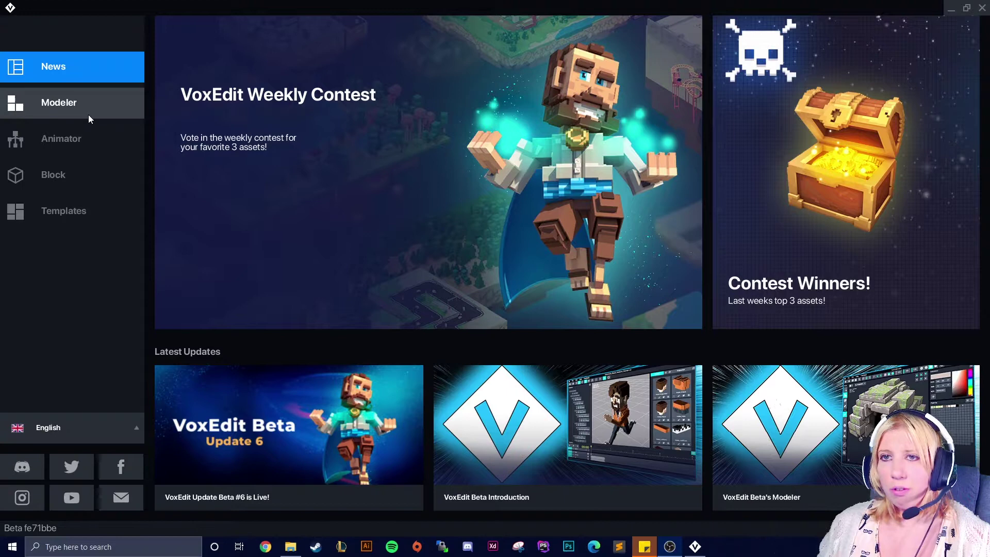
# Create a new project from the full-body Avatar template, saved as "person 1" in the stream folder.
pyautogui.click(79, 222)
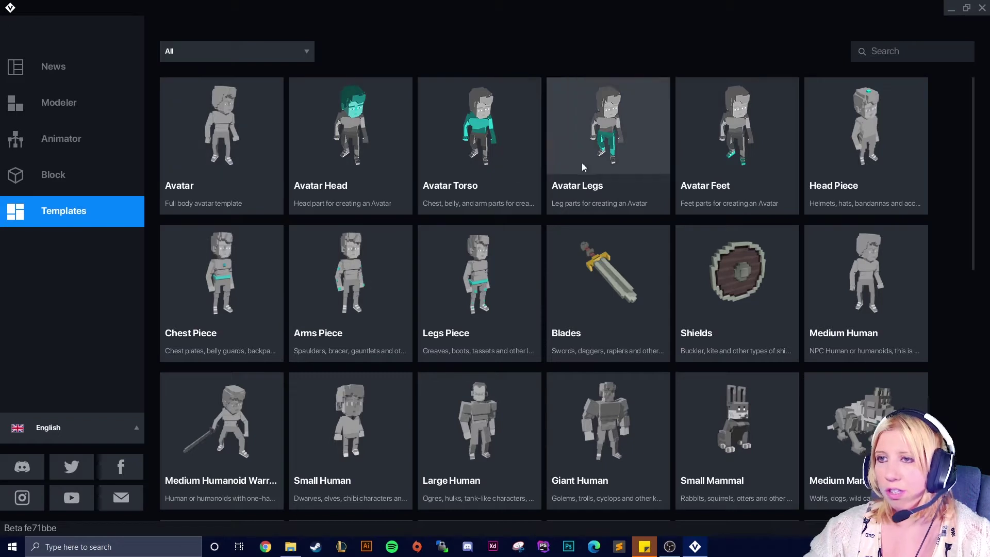
pyautogui.click(228, 150)
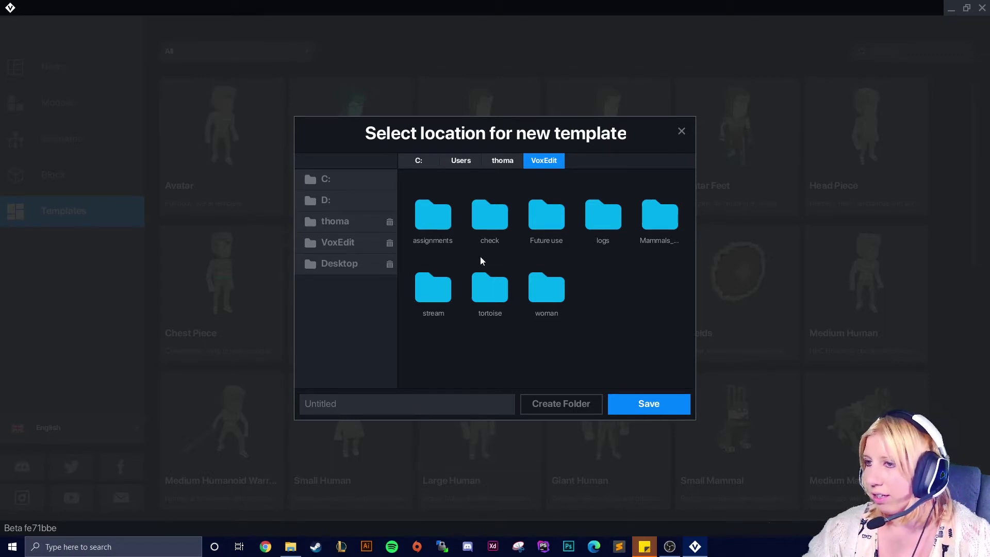
pyautogui.doubleClick(428, 287)
pyautogui.click(425, 402)
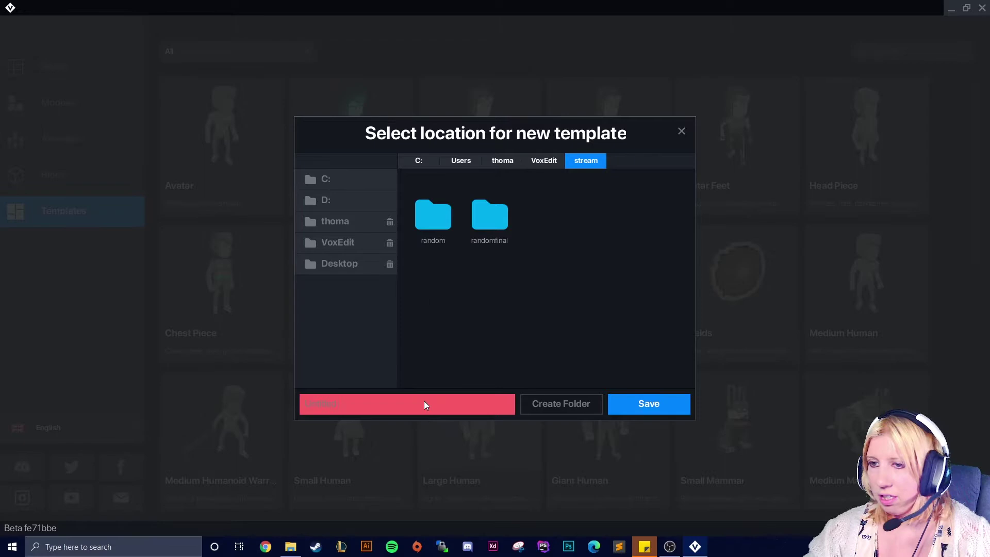
pyautogui.write('person 1')
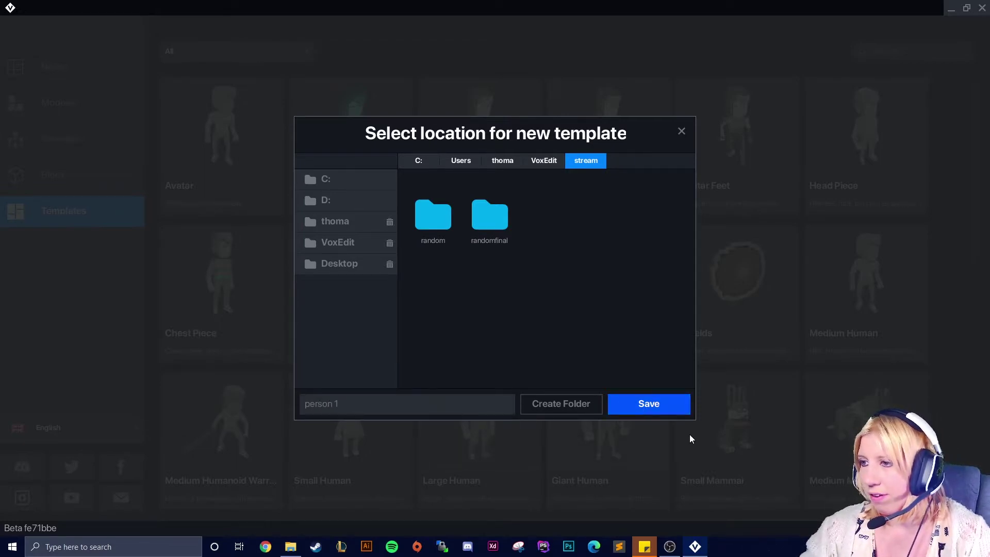
pyautogui.click(669, 407)
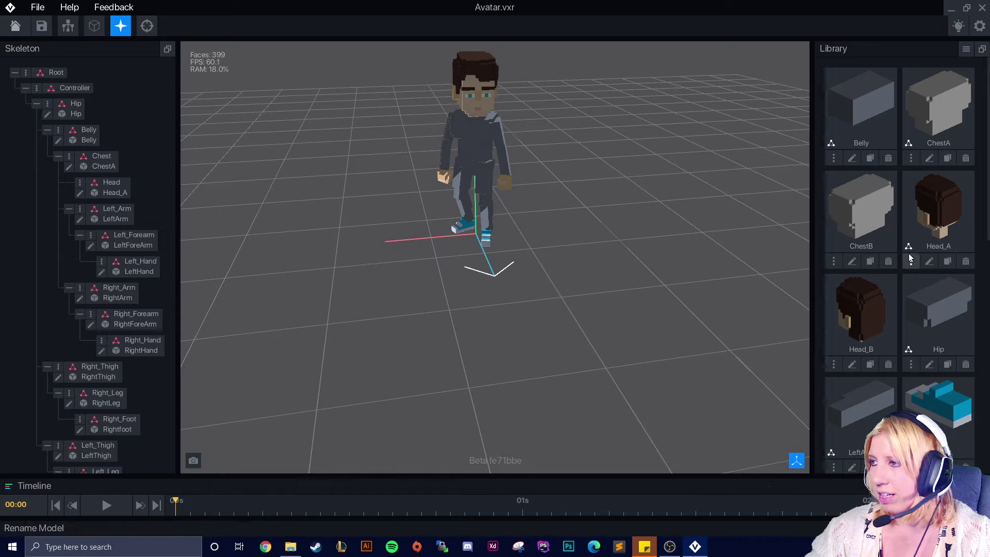
# Look through the model library and inspect the avatar's chest, head and left arm parts in the skeleton.
pyautogui.scroll(-3, 881, 369)
pyautogui.scroll(3, 881, 356)
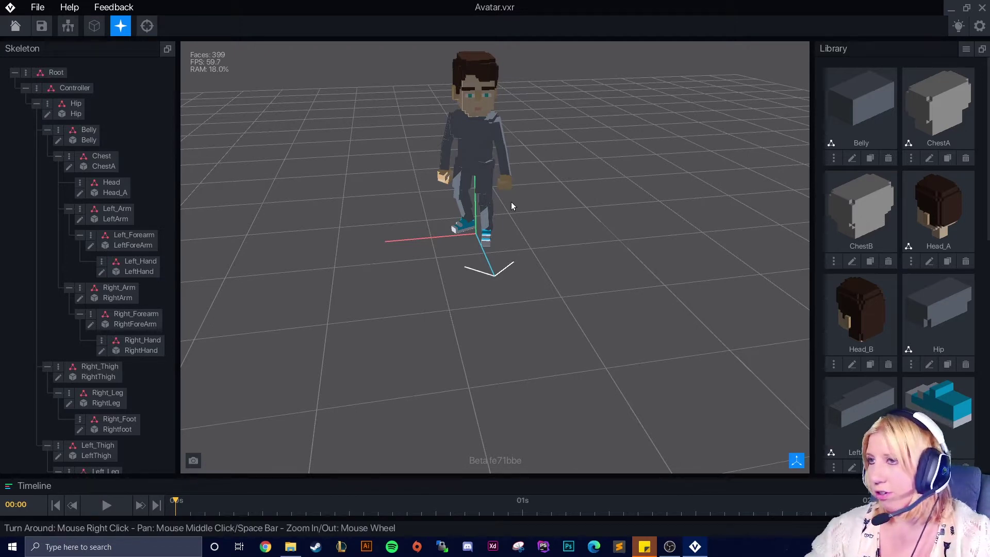
pyautogui.click(101, 166)
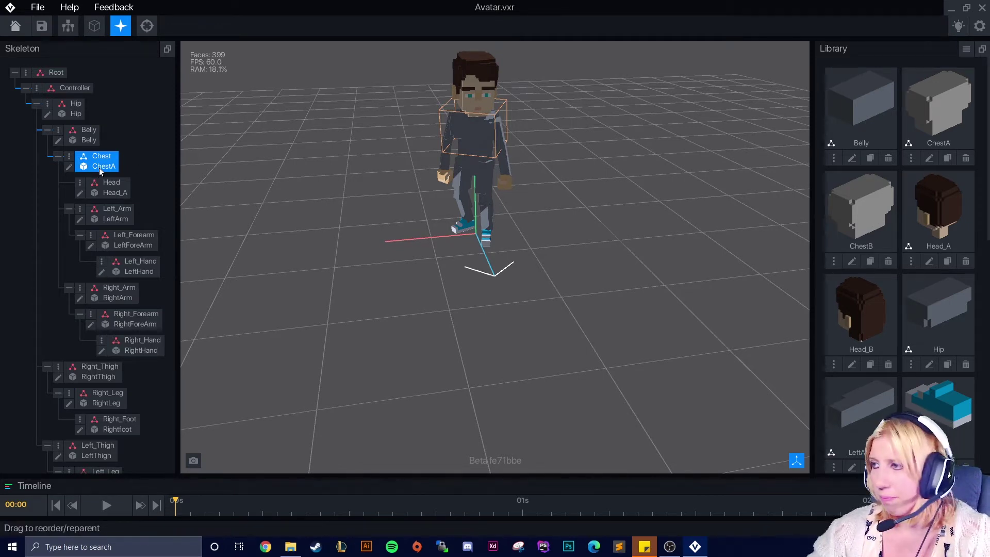
pyautogui.scroll(8, 576, 212)
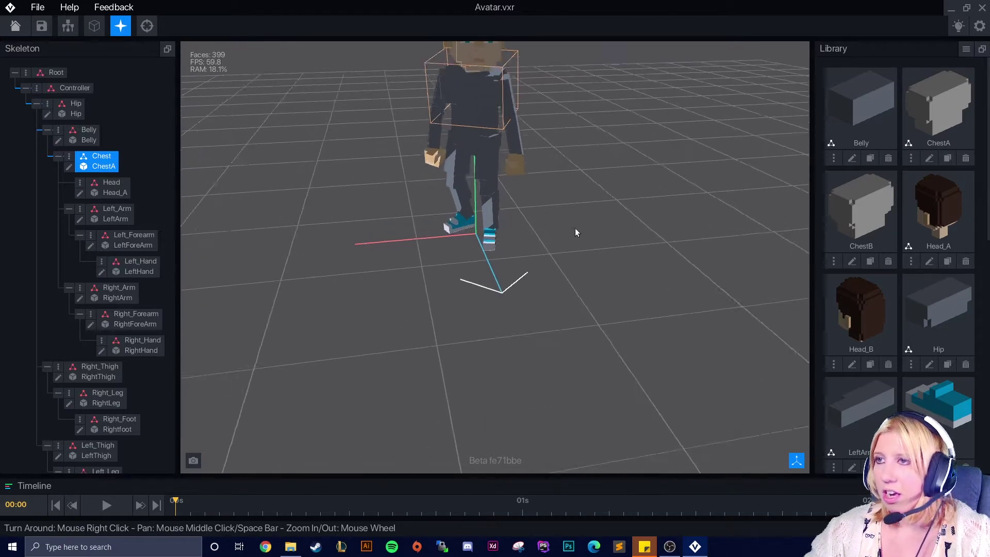
pyautogui.click(422, 141)
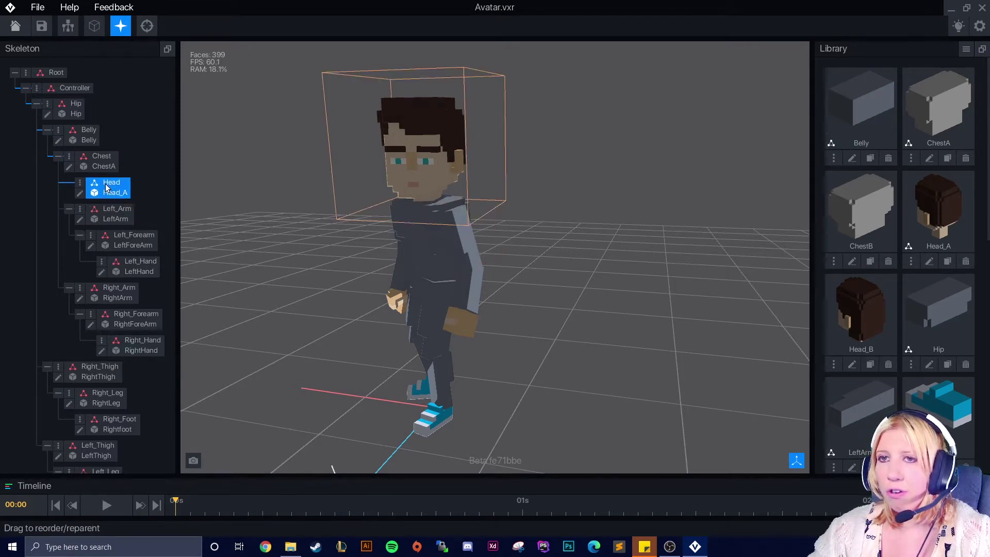
pyautogui.click(126, 220)
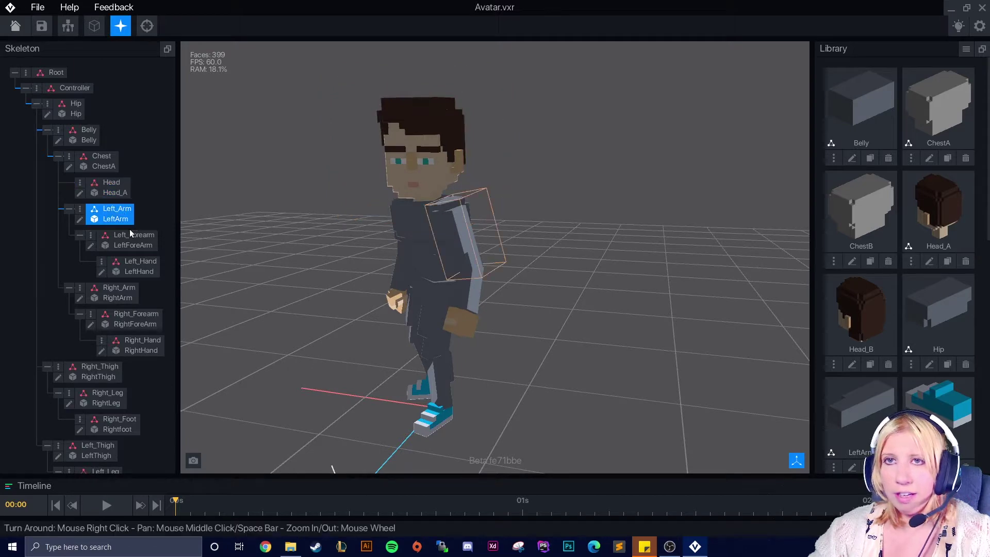
# Open the skeleton's Head_A model for voxel editing and inspect the head from the sides and front.
pyautogui.click(115, 191)
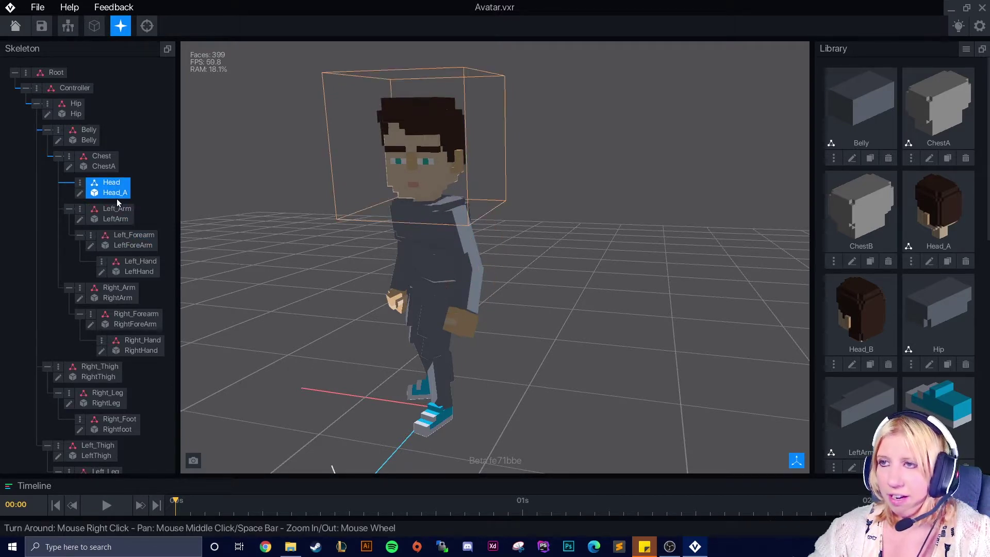
pyautogui.click(79, 193)
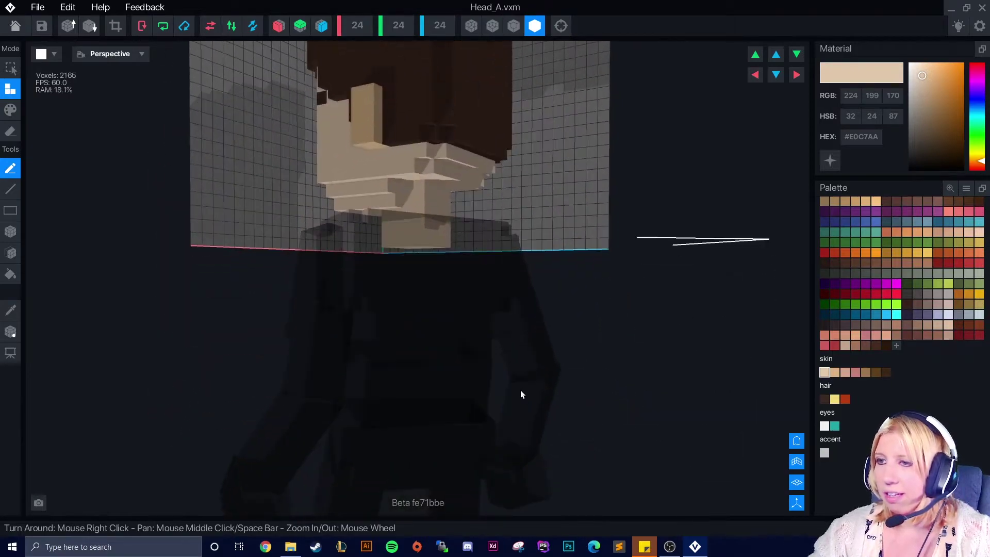
pyautogui.moveTo(459, 407); pyautogui.dragTo(428, 393, button='right')
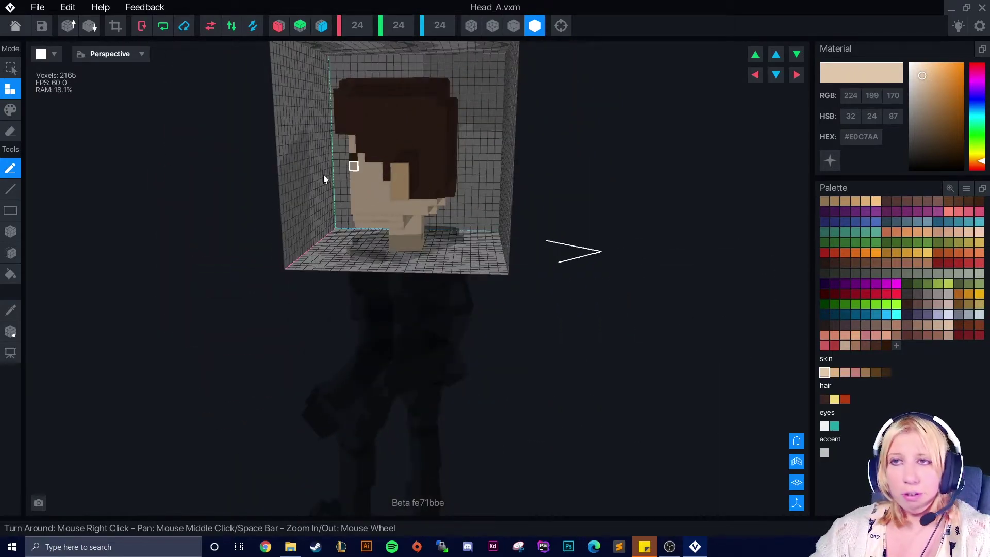
pyautogui.moveTo(324, 178); pyautogui.dragTo(300, 235, button='right')
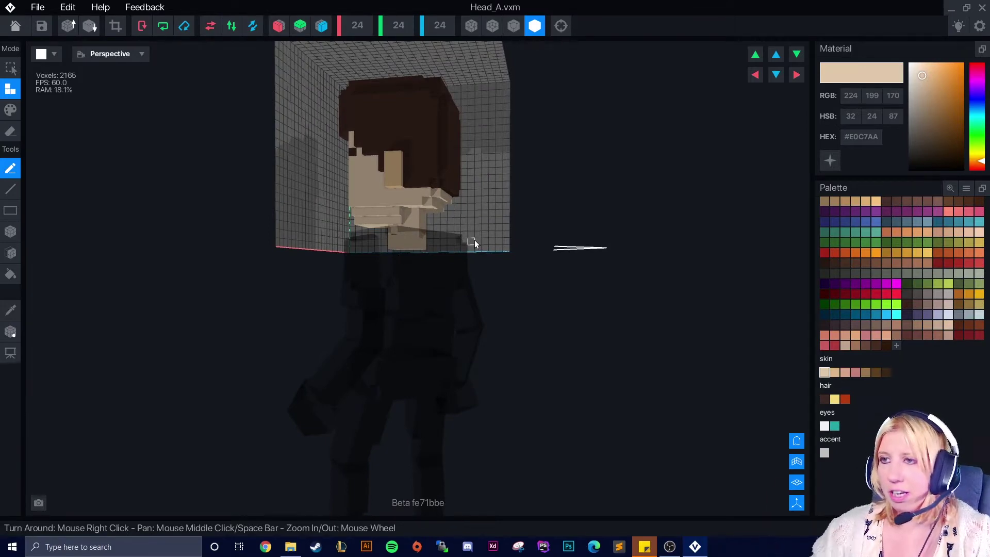
pyautogui.moveTo(475, 242); pyautogui.dragTo(524, 361, button='right')
pyautogui.moveTo(378, 258); pyautogui.dragTo(374, 233, button='right')
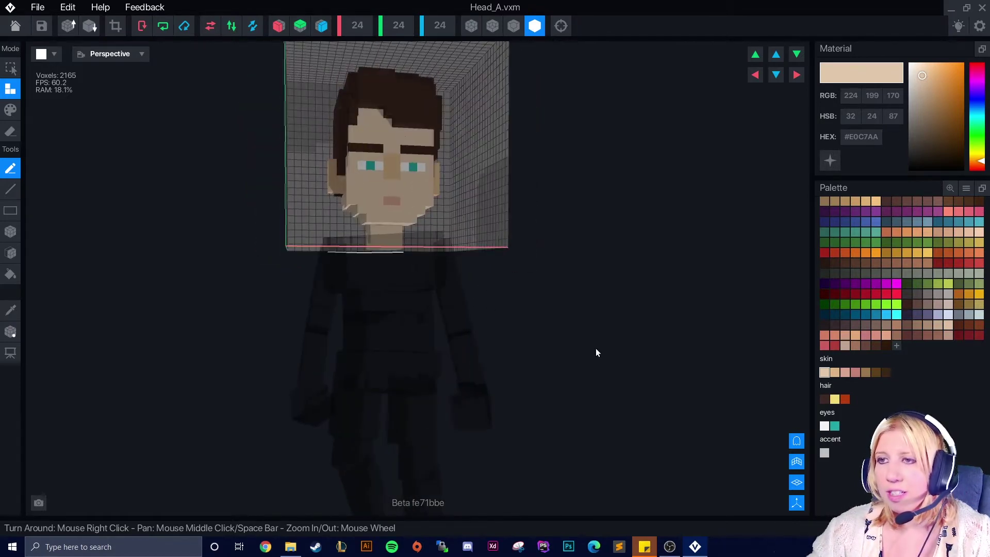
pyautogui.moveTo(596, 349); pyautogui.dragTo(546, 314, button='right')
pyautogui.scroll(3, 514, 307)
pyautogui.moveTo(481, 299); pyautogui.dragTo(465, 276, button='right')
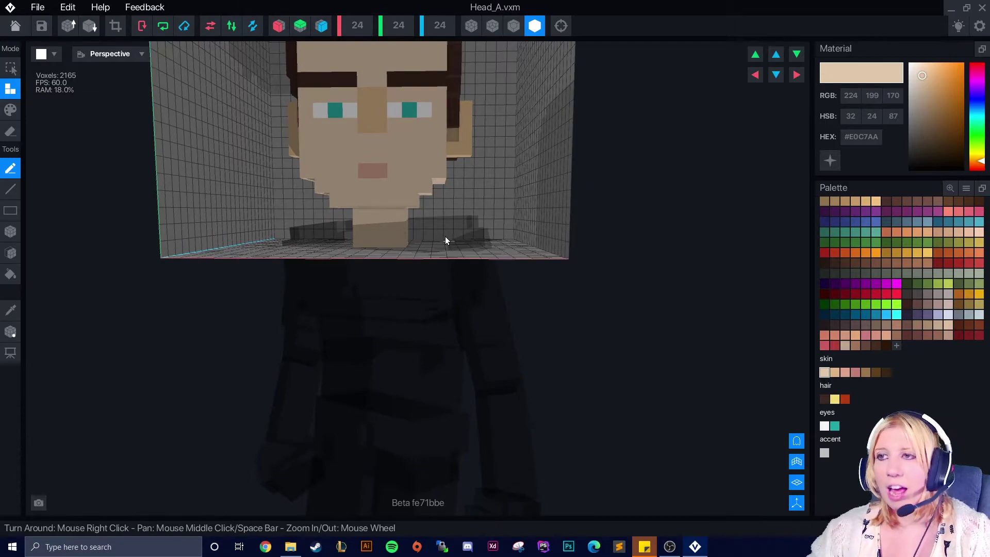
# Recolour the two mouth voxels with the skin palette colour #C17F77, using the Face tool in paint mode.
pyautogui.moveTo(446, 241); pyautogui.dragTo(463, 363, button='right')
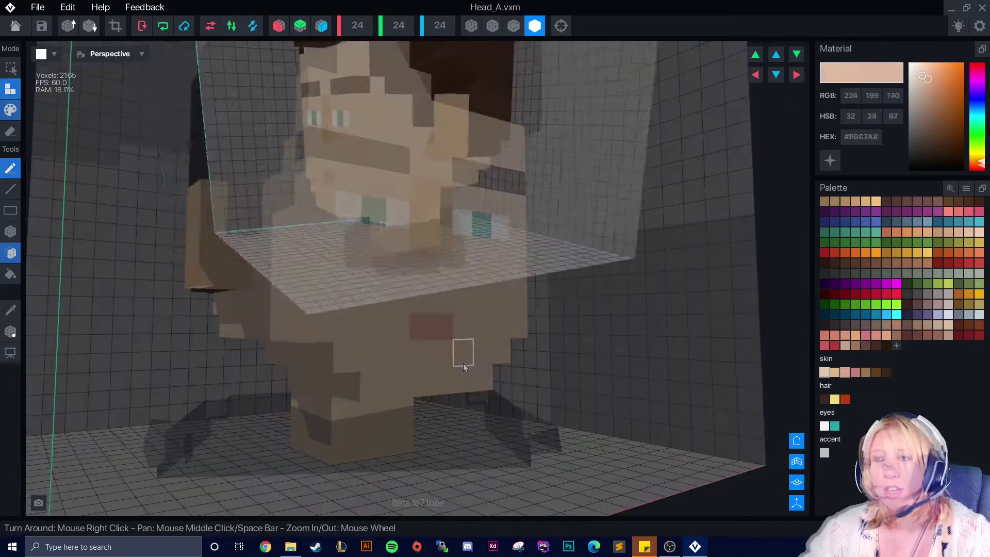
pyautogui.moveTo(463, 363); pyautogui.dragTo(456, 360, button='right')
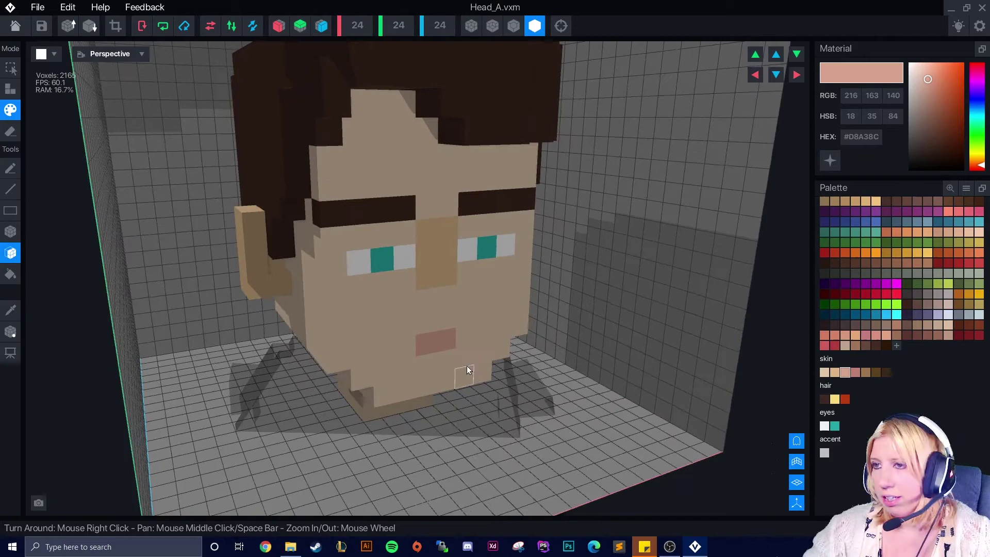
pyautogui.scroll(6, 461, 368)
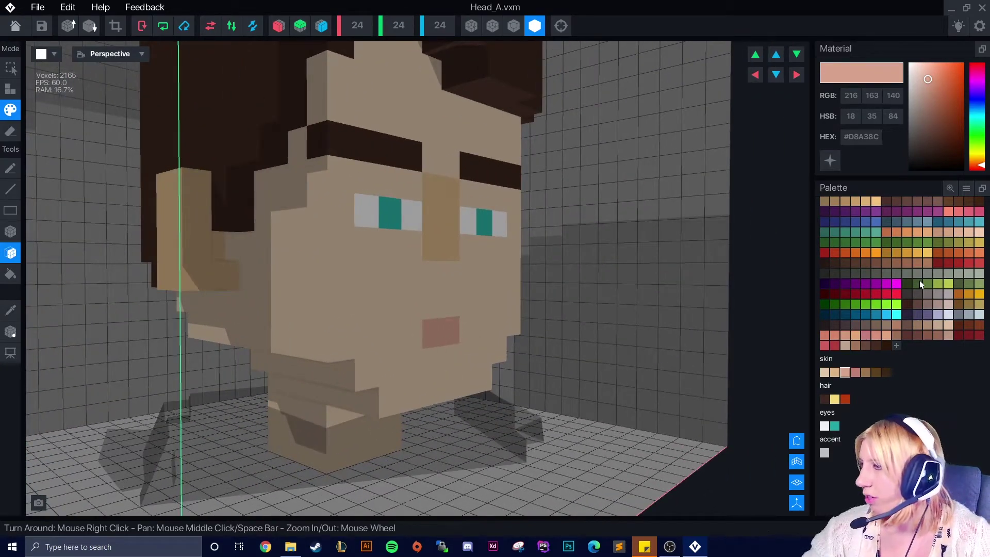
pyautogui.click(856, 372)
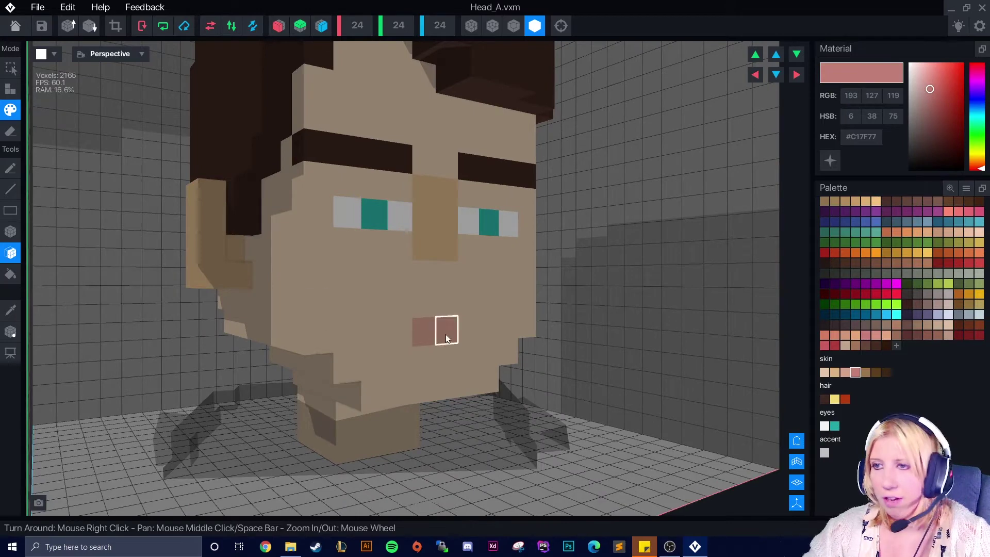
pyautogui.click(445, 334)
# Try the skin tone #D8A38C on the lower face, undo the extra forehead fill, and repaint the face with #E0C7AA.
pyautogui.moveTo(360, 432); pyautogui.dragTo(288, 432, button='right')
pyautogui.scroll(-1, 360, 432)
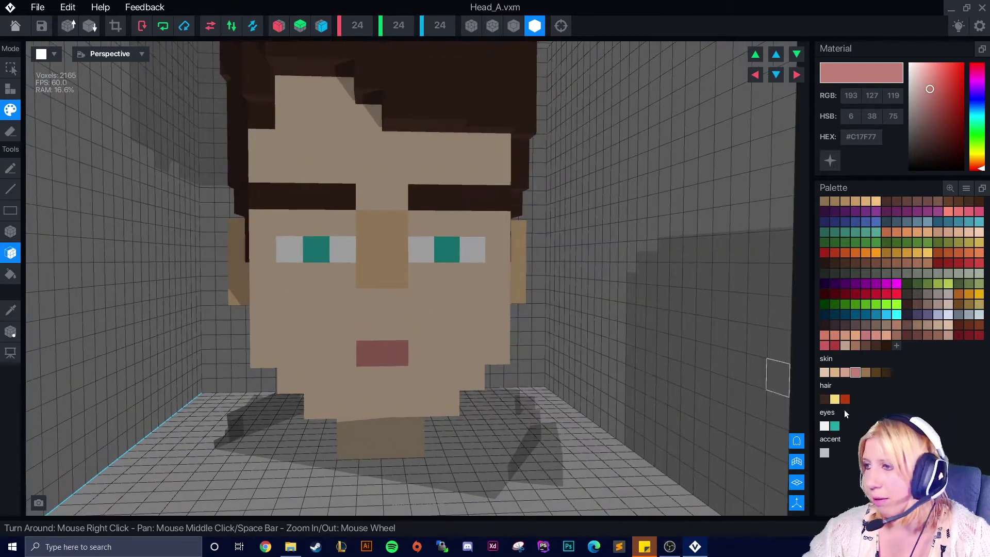
pyautogui.click(847, 373)
pyautogui.click(302, 329)
pyautogui.click(363, 102)
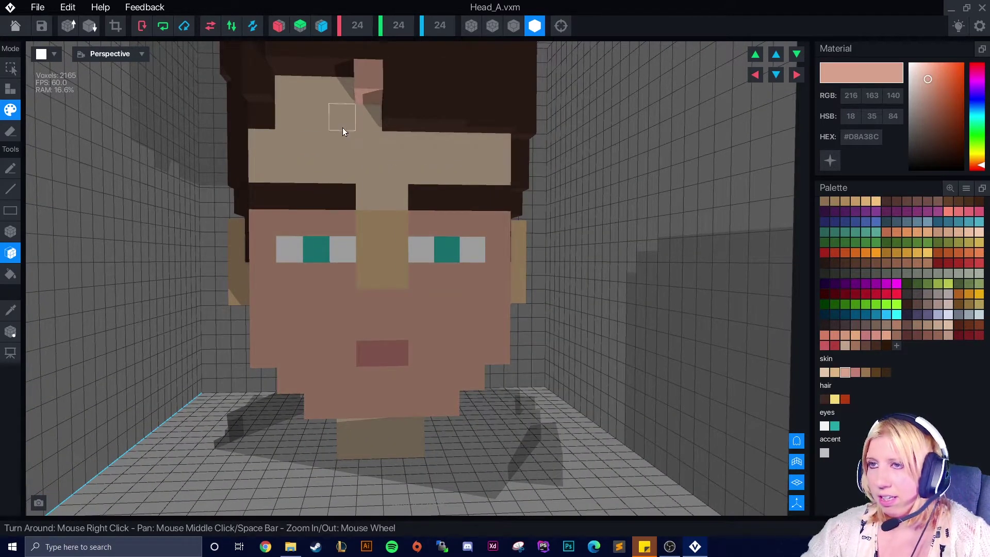
pyautogui.hotkey('ctrl', 'z')
pyautogui.click(824, 372)
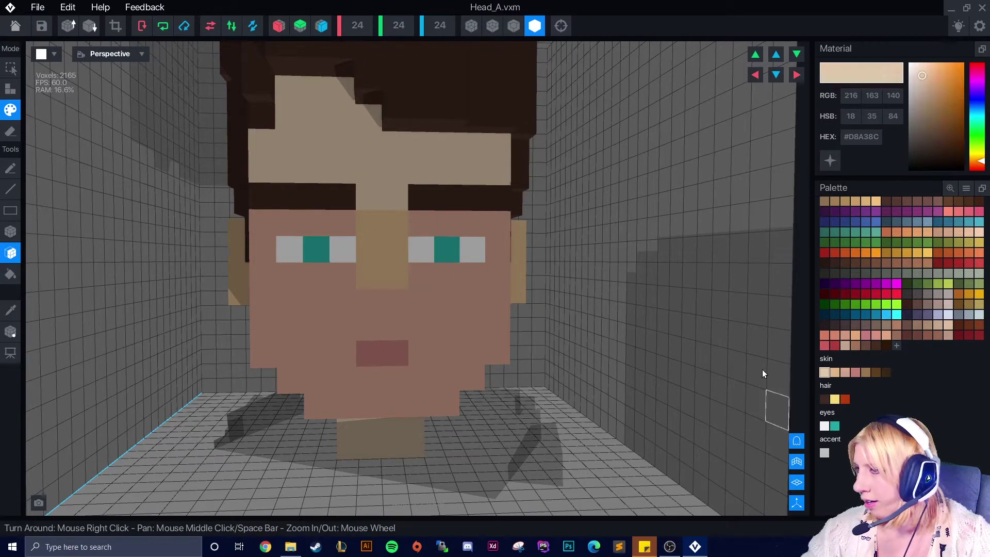
pyautogui.click(275, 327)
# Repaint the skin of the face and forehead with the tone #DDBCA2.
pyautogui.moveTo(491, 311); pyautogui.dragTo(456, 379, button='right')
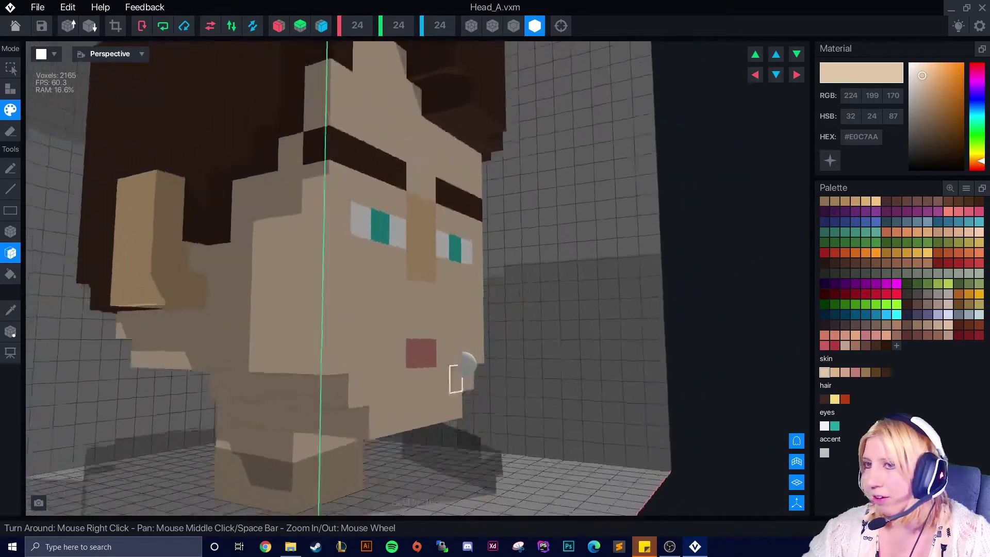
pyautogui.moveTo(462, 370); pyautogui.dragTo(453, 375, button='right')
pyautogui.scroll(-3, 280, 390)
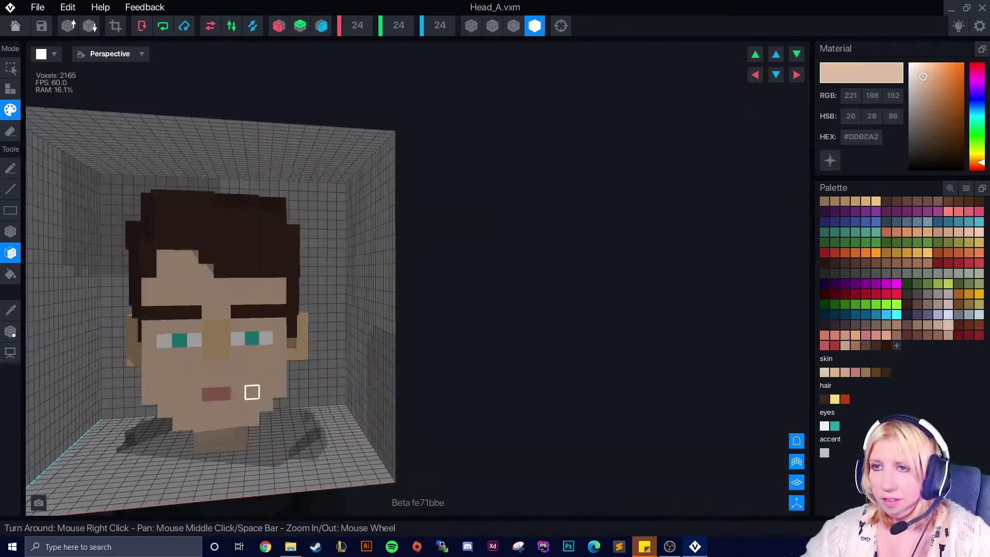
pyautogui.moveTo(252, 391); pyautogui.dragTo(239, 391, button='right')
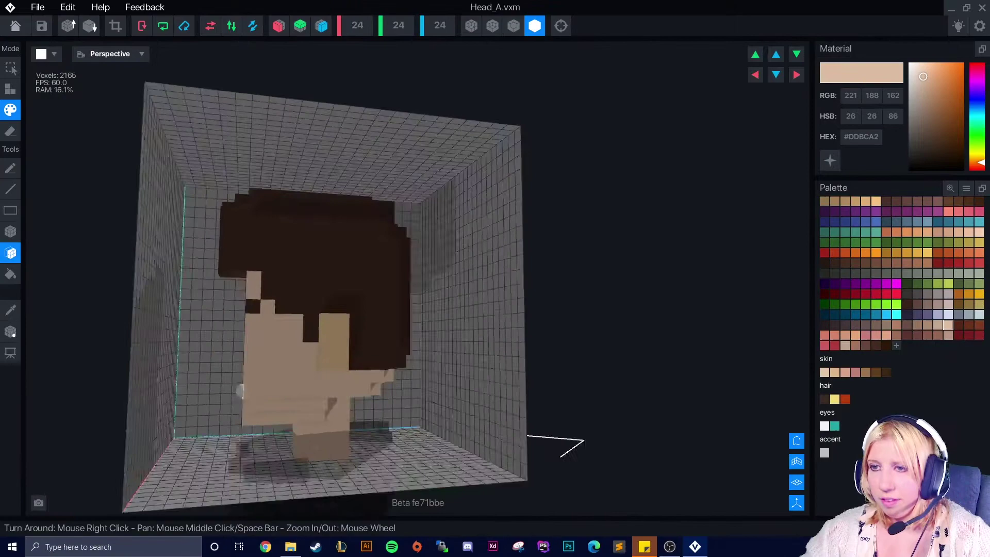
pyautogui.moveTo(567, 443); pyautogui.dragTo(251, 384, button='right')
pyautogui.scroll(5, 237, 385)
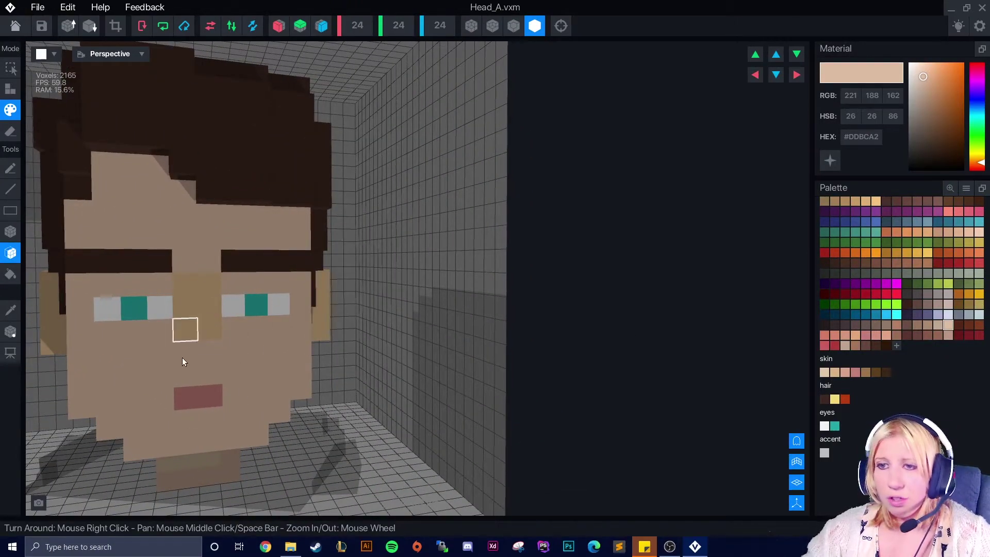
pyautogui.moveTo(187, 410); pyautogui.dragTo(124, 330, button='right')
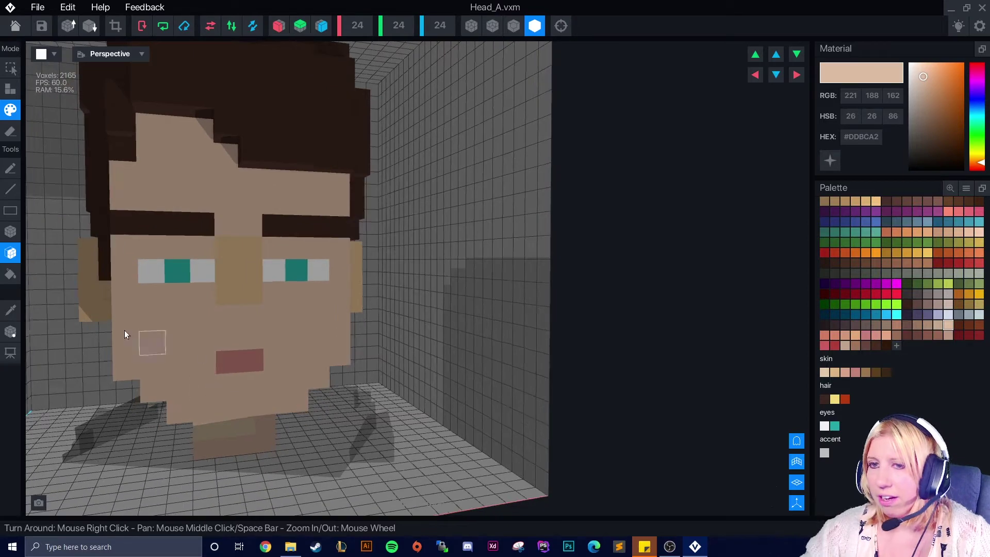
# Sample the lip colour #C17F77 from the mouth, try painting beside the mouth with it, and undo that stroke.
pyautogui.click(12, 311)
pyautogui.click(245, 369)
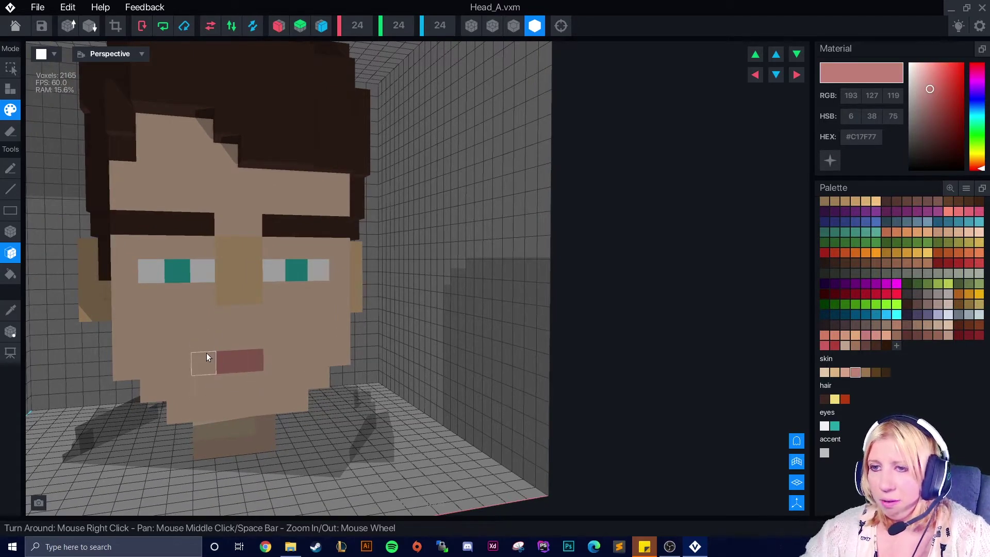
pyautogui.click(206, 355)
pyautogui.hotkey('ctrl', 'z')
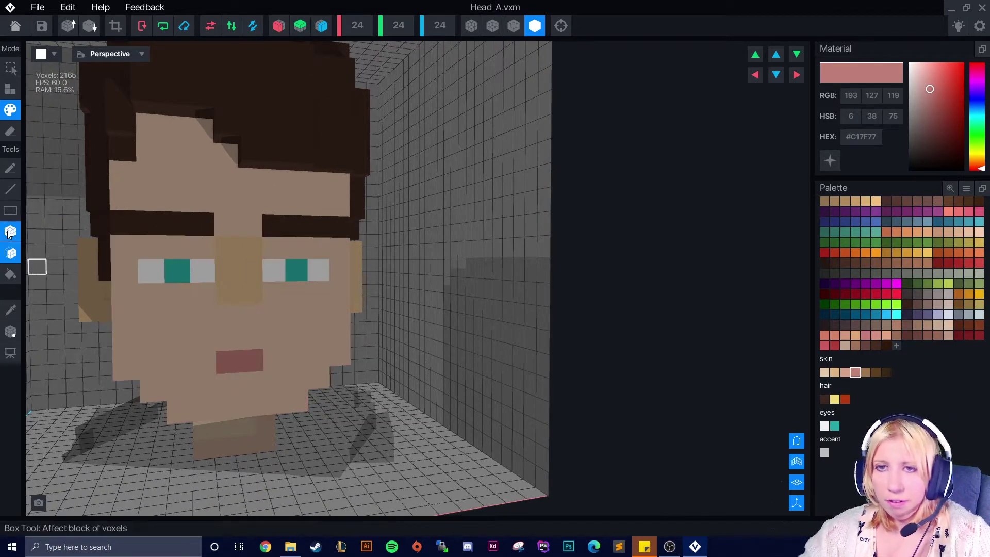
# Paint one lip-coloured voxel diagonally above each end of the mouth with the Box tool.
pyautogui.click(10, 231)
pyautogui.scroll(-5, 252, 423)
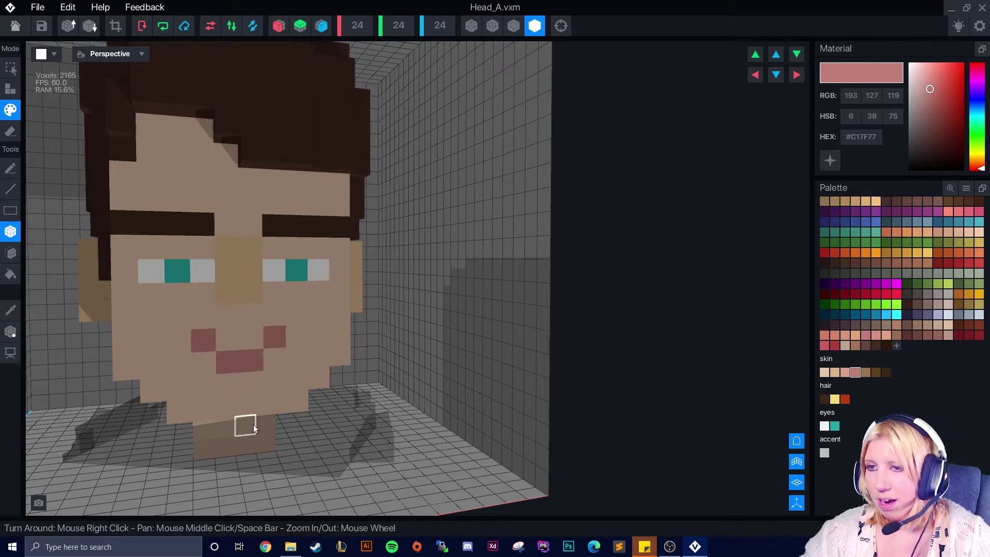
pyautogui.scroll(4, 232, 414)
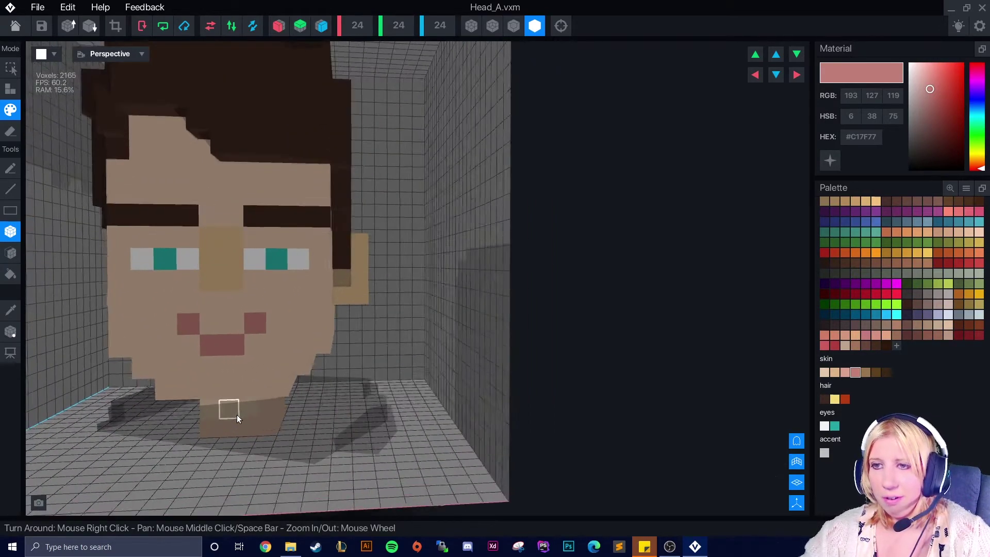
# Undo the raised mouth corners, widening the mouth by one voxel per side with a two-voxel lower lip underneath.
pyautogui.hotkey('ctrl', 'z')
pyautogui.hotkey('ctrl', 'z')
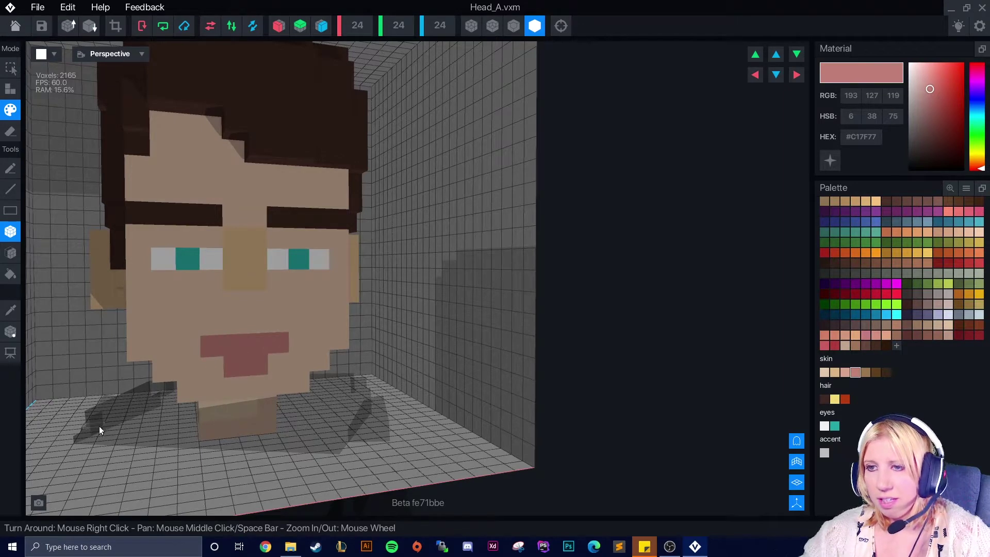
# Sample the face's skin tone #DDBCA2 and paint over the middle of the upper lip, leaving only its raised corners.
pyautogui.click(10, 131)
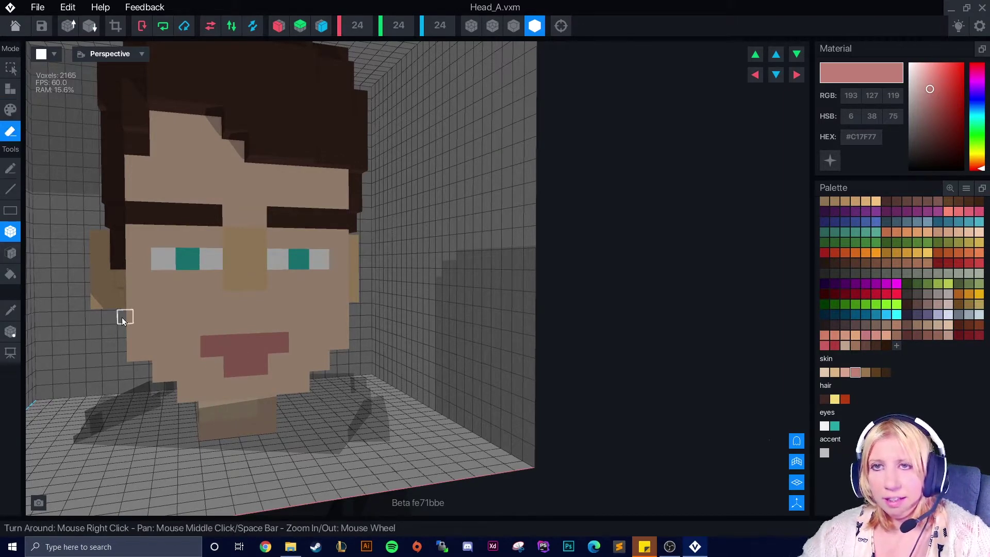
pyautogui.click(10, 110)
pyautogui.click(10, 310)
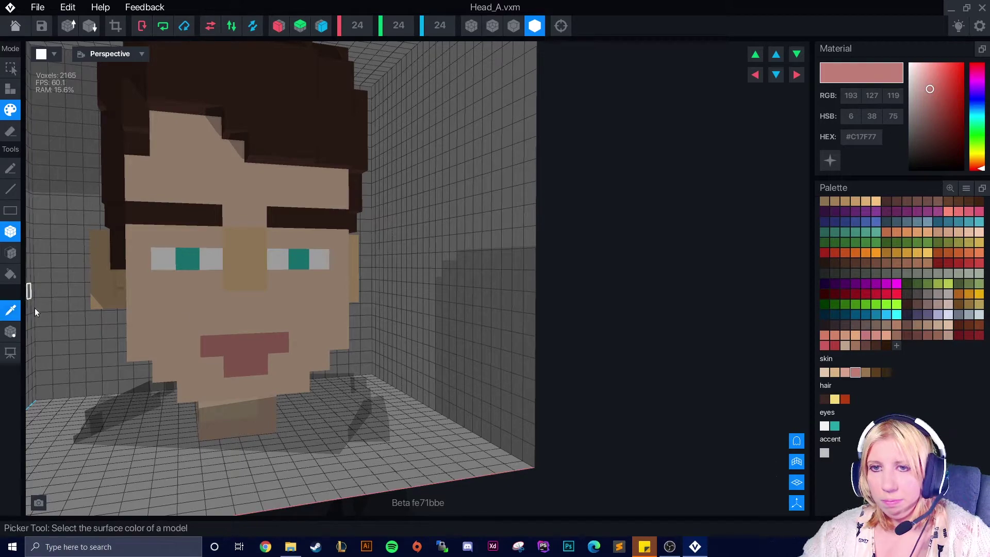
pyautogui.click(191, 311)
pyautogui.scroll(-2, 243, 409)
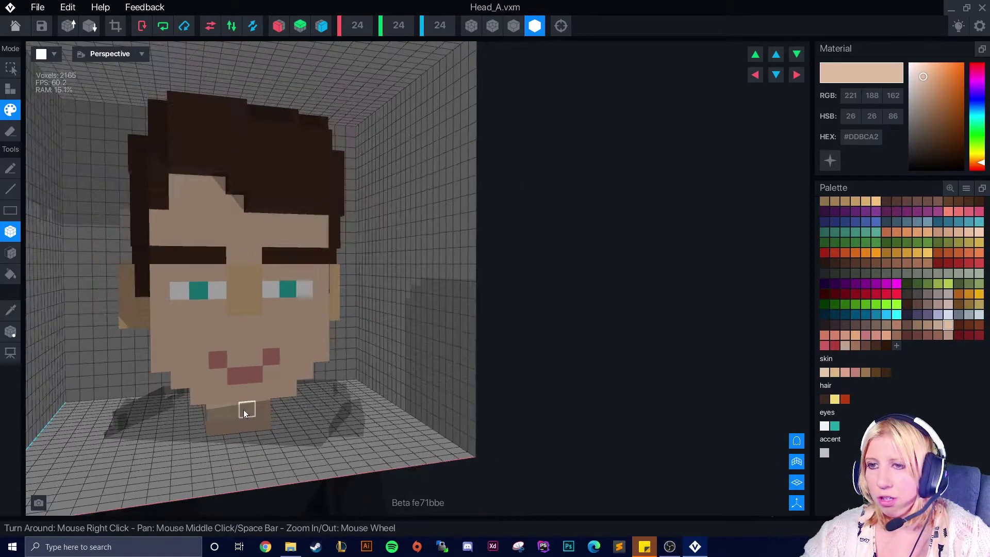
pyautogui.moveTo(243, 410); pyautogui.dragTo(241, 410, button='right')
# Undo the recent mouth edits back to the plain two-voxel mouth.
pyautogui.hotkey('ctrl', 'z')
pyautogui.hotkey('ctrl', 'z')
pyautogui.hotkey('ctrl', 'z')
pyautogui.hotkey('ctrl', 'z')
pyautogui.hotkey('ctrl', 'z')
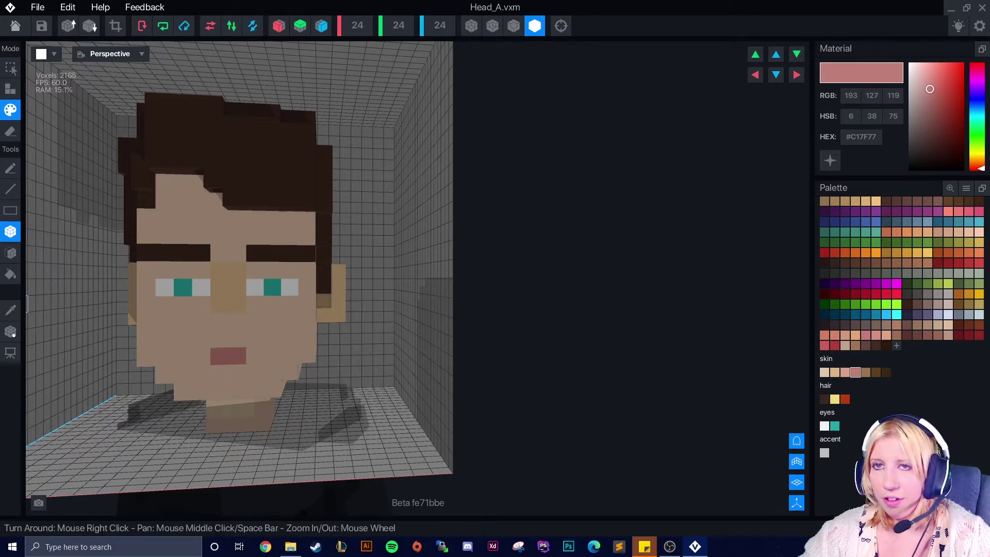
# Sample the lip colour #C17F77 and paint one voxel diagonally above each end of the mouth.
pyautogui.click(10, 309)
pyautogui.click(235, 357)
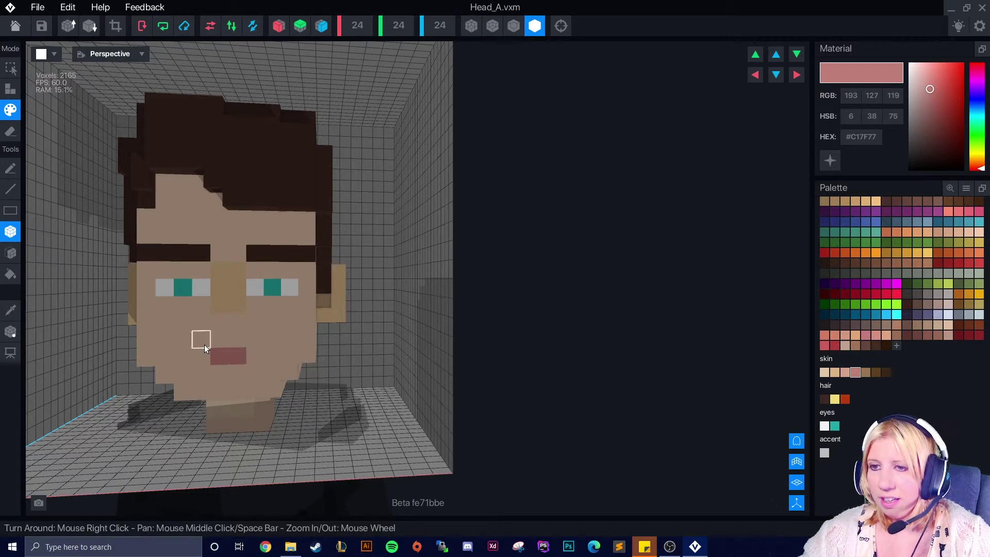
pyautogui.click(205, 344)
pyautogui.click(256, 341)
pyautogui.scroll(-3, 244, 408)
pyautogui.scroll(8, 244, 408)
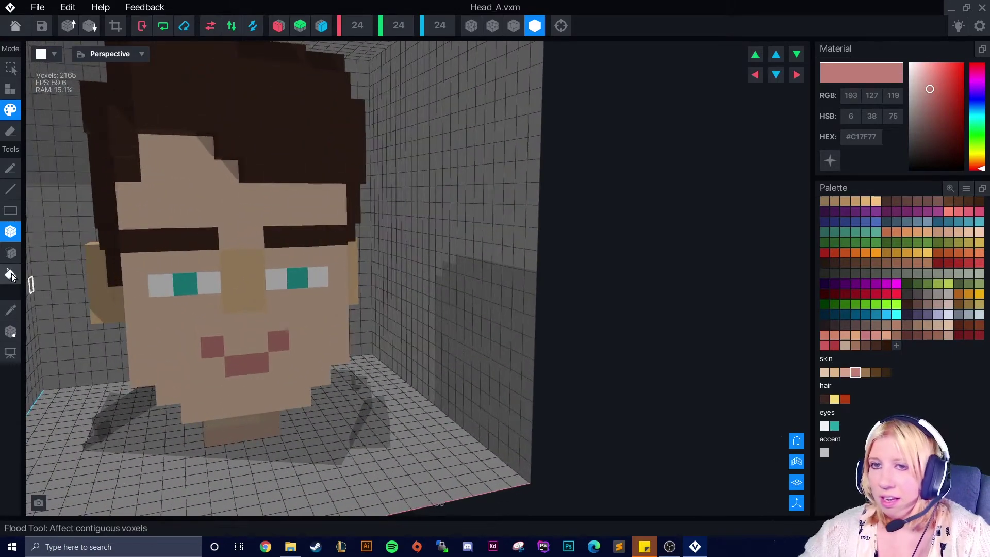
# Sample the nose tone #DBB486 and add a protruding two-voxel-wide tip at the lower end of the nose.
pyautogui.click(256, 297)
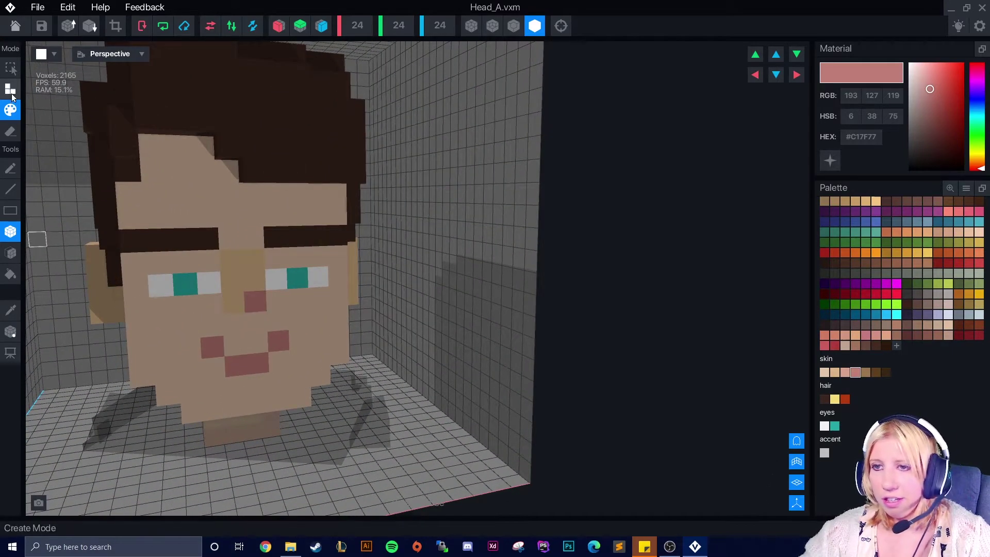
pyautogui.hotkey('ctrl', 'z')
pyautogui.press('alt')
pyautogui.keyDown('alt'); pyautogui.click(253, 300); pyautogui.keyUp('alt')
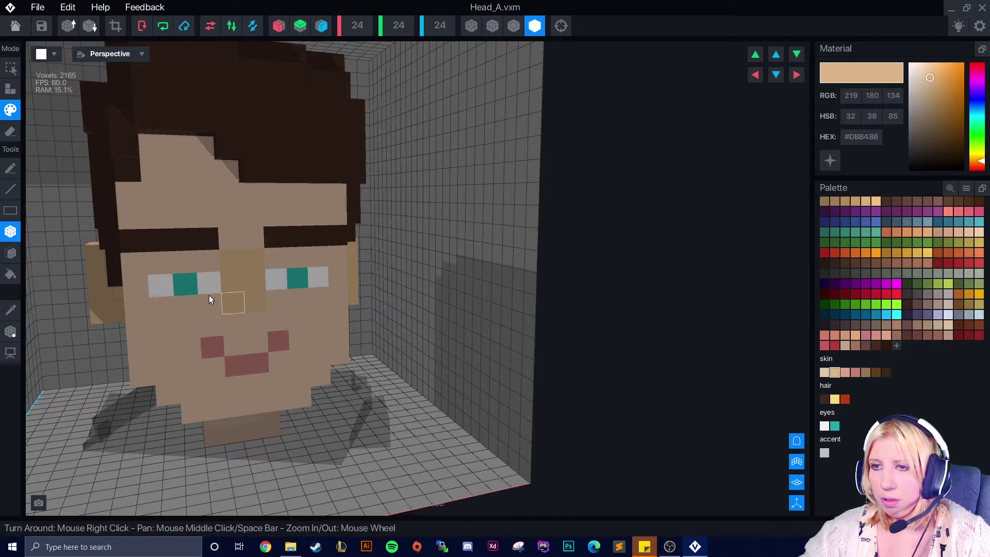
pyautogui.click(10, 89)
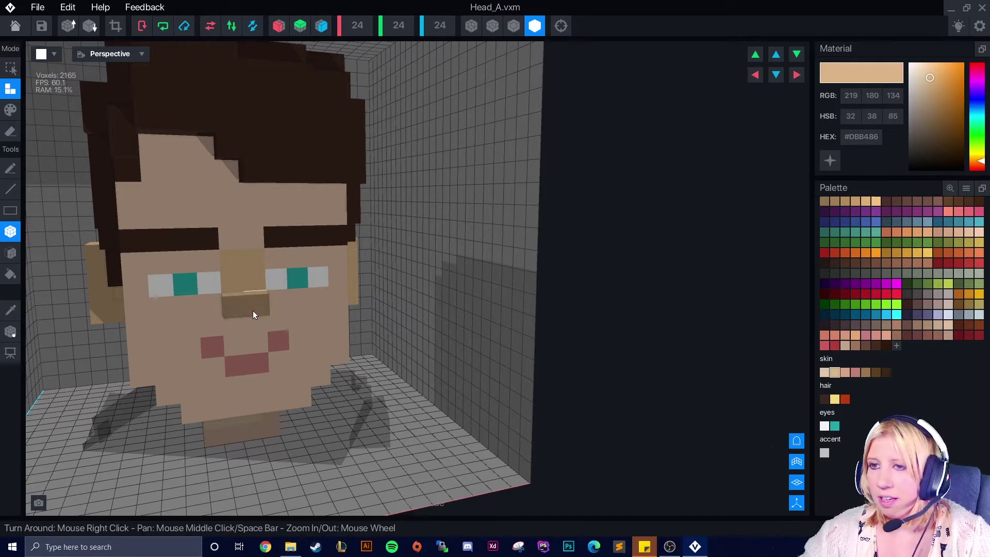
pyautogui.moveTo(253, 311); pyautogui.dragTo(253, 311)
pyautogui.moveTo(253, 312)
pyautogui.mouseDown(button='right')
pyautogui.moveTo(210, 323)
pyautogui.moveTo(245, 326)
pyautogui.mouseUp(button='right')
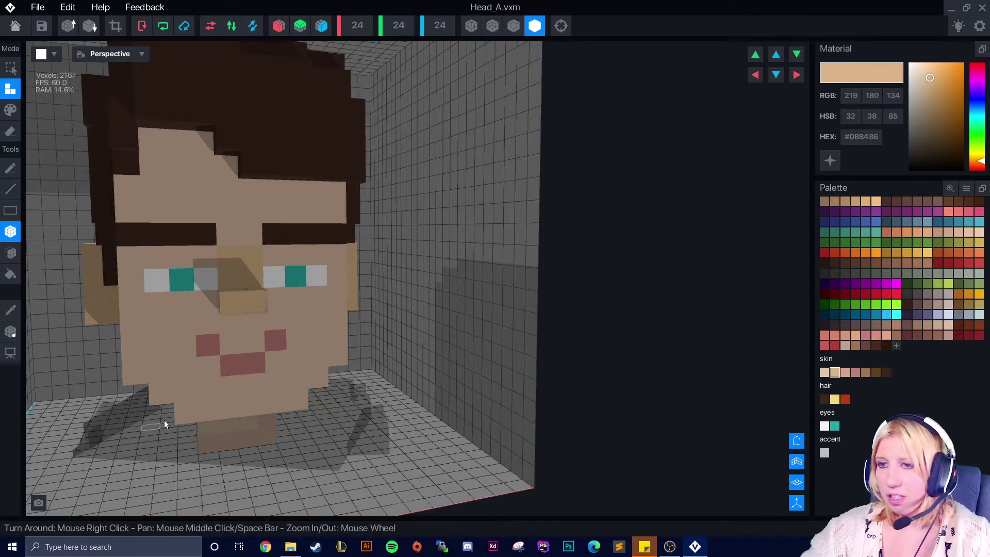
pyautogui.moveTo(165, 424); pyautogui.dragTo(173, 402, button='right')
# Erase the outer voxel rows under both sides of the jaw to narrow the chin.
pyautogui.click(11, 110)
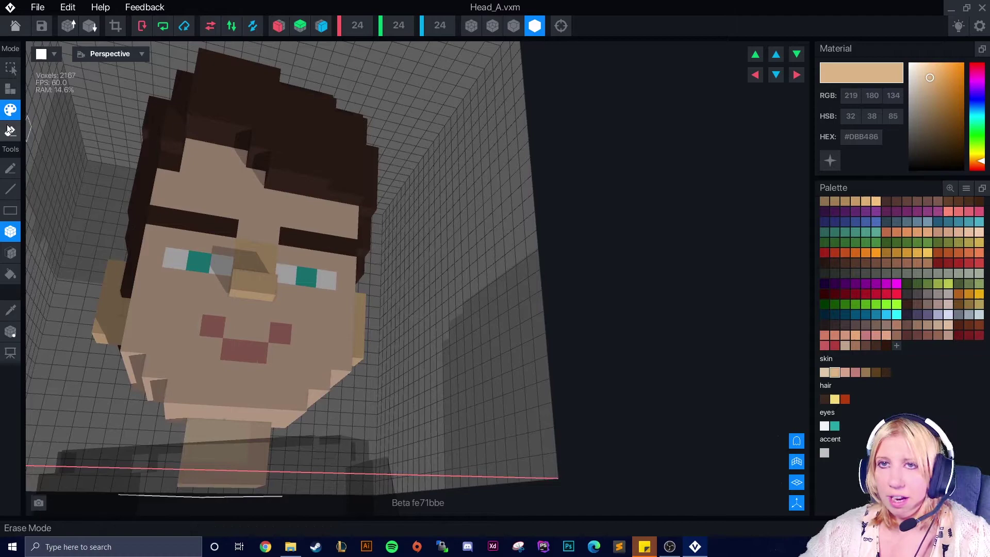
pyautogui.click(11, 130)
pyautogui.moveTo(123, 402); pyautogui.dragTo(147, 405, button='right')
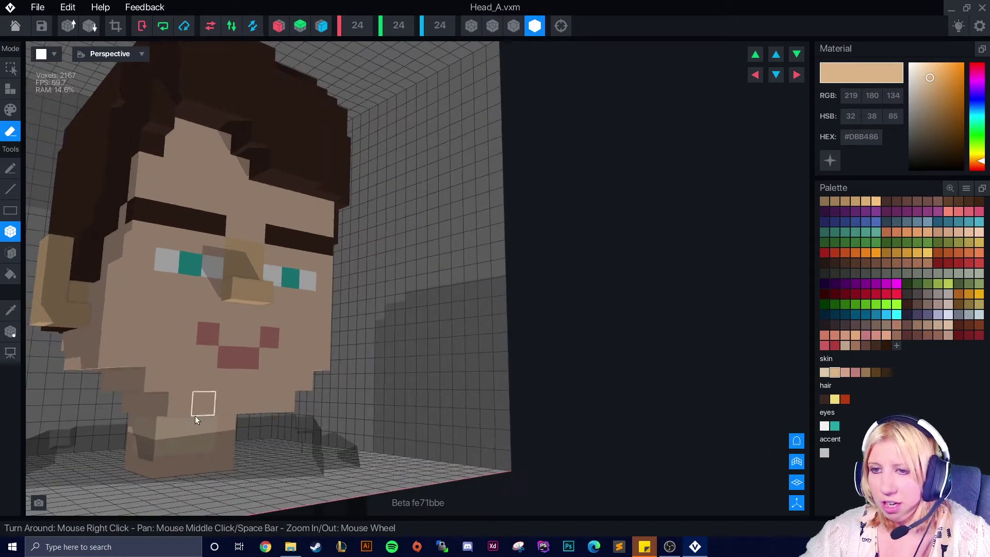
pyautogui.moveTo(70, 271)
pyautogui.mouseDown(button='right')
pyautogui.moveTo(209, 455)
pyautogui.moveTo(190, 463)
pyautogui.moveTo(230, 372)
pyautogui.mouseUp(button='right')
pyautogui.click(239, 366)
pyautogui.moveTo(247, 408)
pyautogui.mouseDown(button='right')
pyautogui.moveTo(232, 398)
pyautogui.moveTo(251, 419)
pyautogui.moveTo(198, 406)
pyautogui.moveTo(198, 397)
pyautogui.mouseUp(button='right')
pyautogui.click(238, 382)
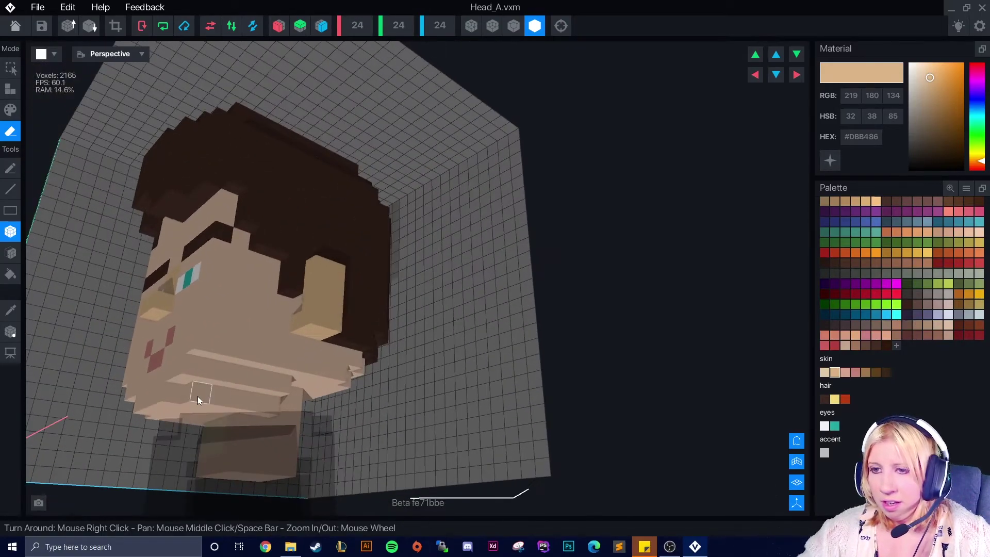
pyautogui.moveTo(198, 396); pyautogui.dragTo(258, 403)
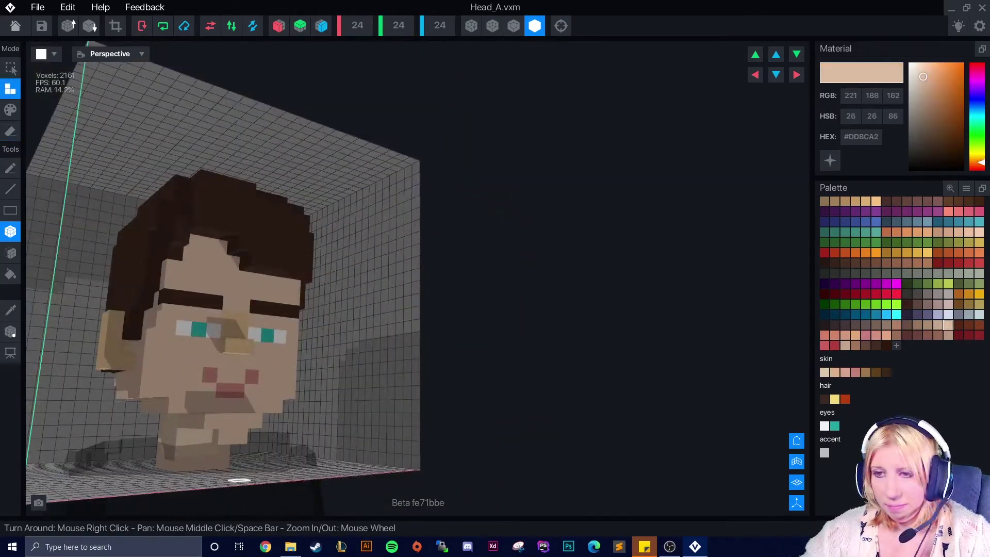
# Undo the last voxels added under the chin and switch the display to show voxel outlines.
pyautogui.moveTo(255, 435)
pyautogui.mouseDown(button='right')
pyautogui.moveTo(226, 431)
pyautogui.moveTo(238, 477)
pyautogui.moveTo(197, 422)
pyautogui.moveTo(200, 401)
pyautogui.mouseUp(button='right')
pyautogui.hotkey('ctrl', 'z')
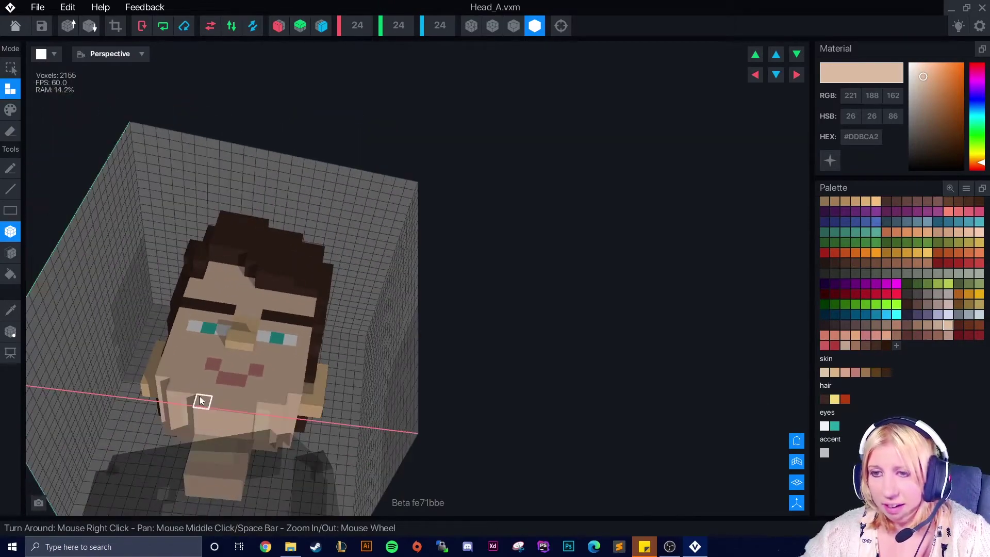
pyautogui.scroll(2, 201, 401)
pyautogui.click(514, 26)
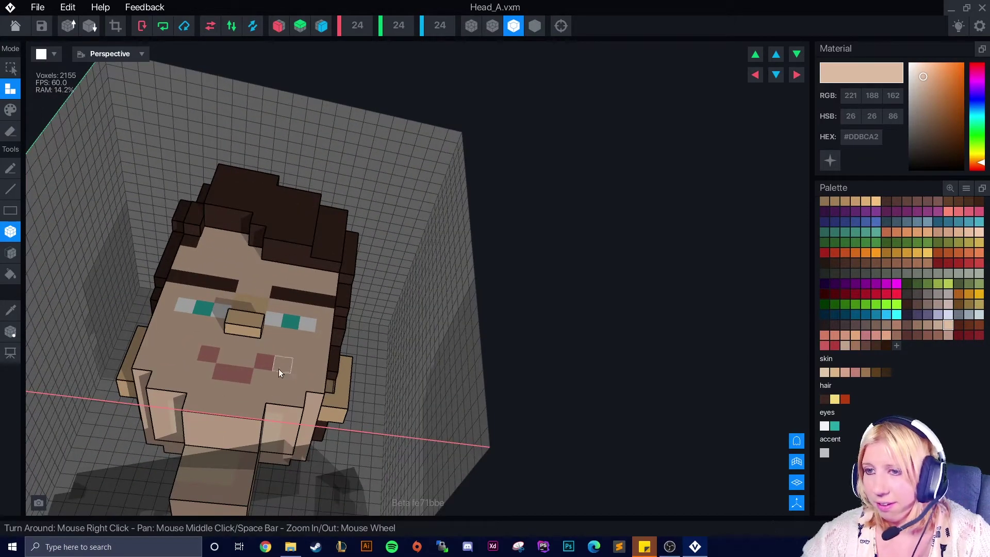
# Add a four-voxel-wide row in skin tone #DDBCA2 beneath the front of the chin.
pyautogui.click(212, 418)
pyautogui.moveTo(212, 419); pyautogui.dragTo(227, 486, button='right')
pyautogui.scroll(2, 229, 477)
pyautogui.click(254, 408)
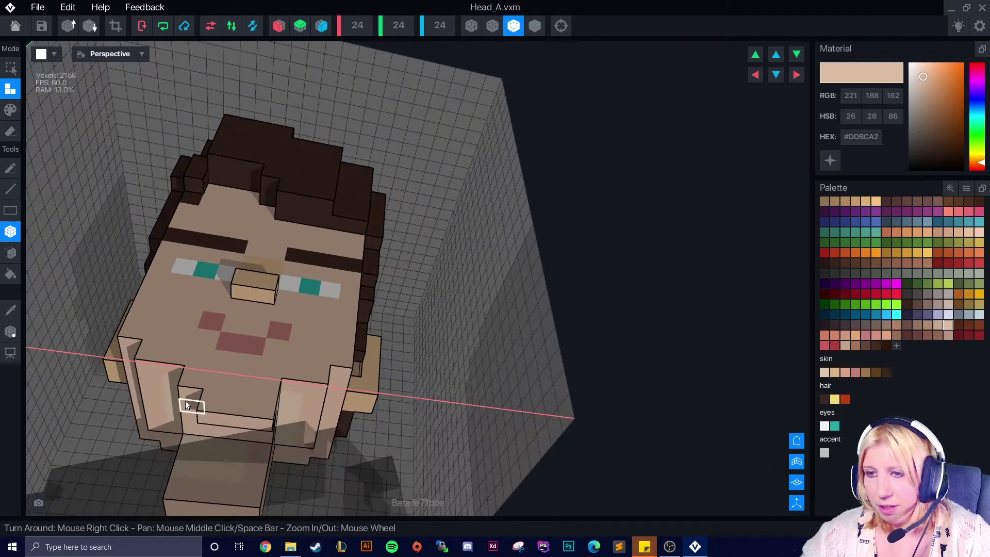
pyautogui.click(186, 406)
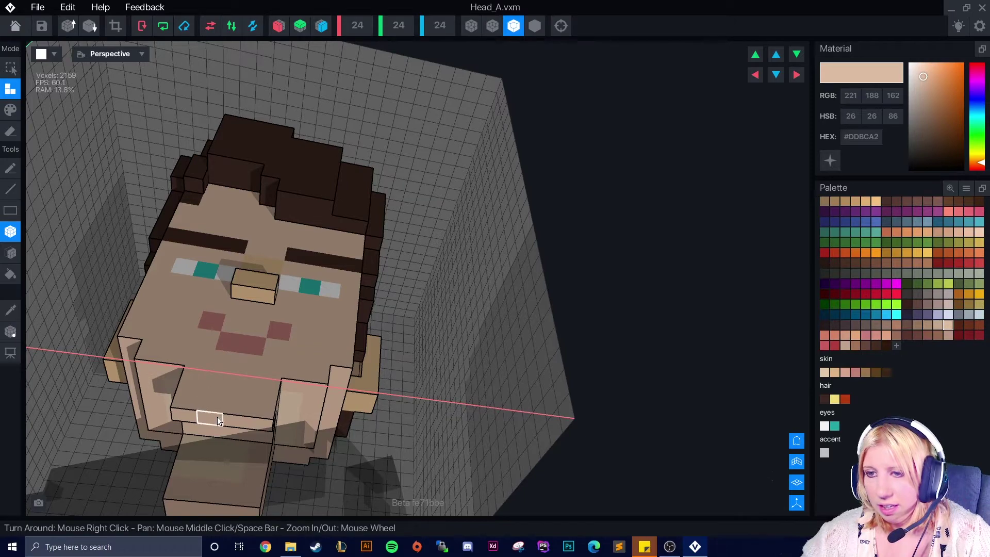
# Try adding a two-voxel row beneath the middle of the chin and undo it.
pyautogui.click(236, 419)
pyautogui.moveTo(236, 419); pyautogui.dragTo(294, 471, button='right')
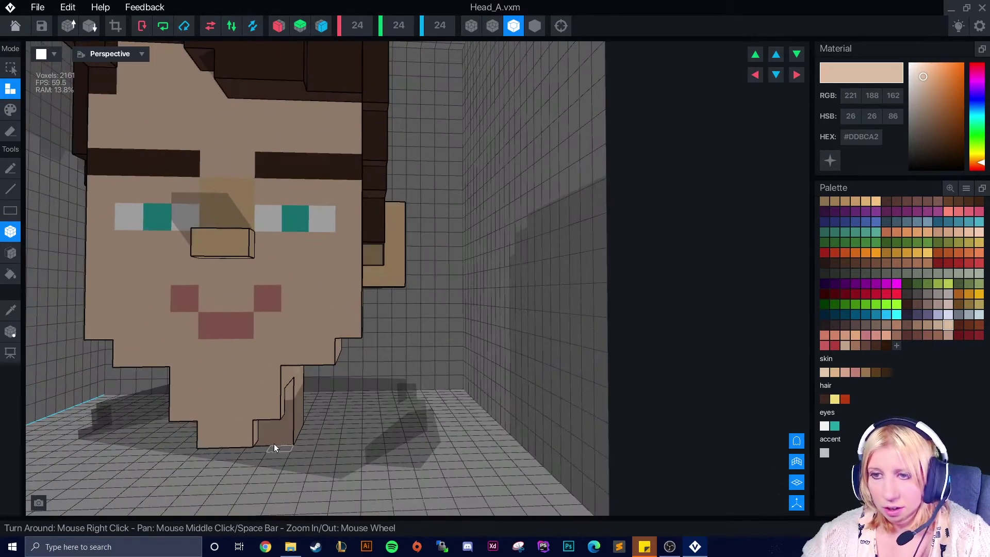
pyautogui.hotkey('ctrl', 'z')
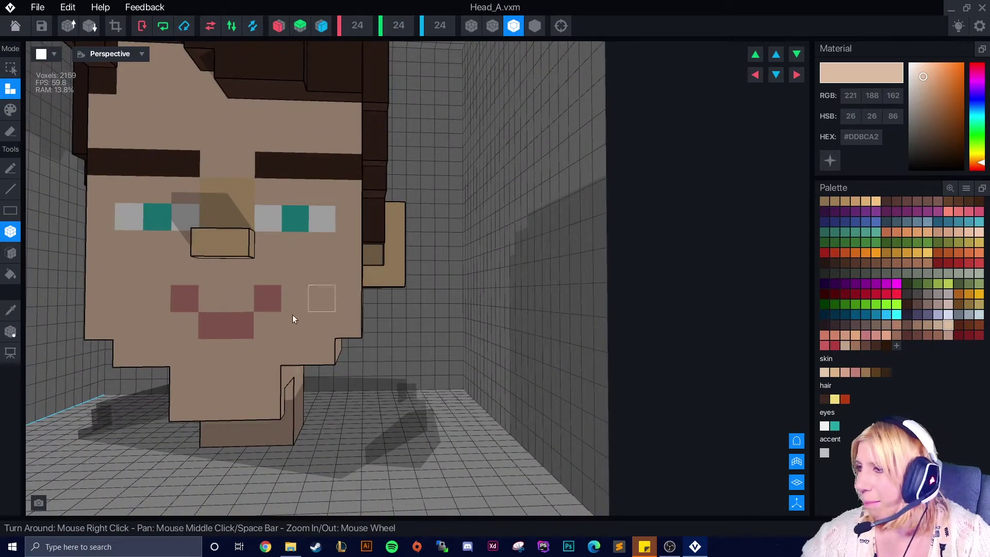
# Paint a two-by-two voxel patch on the middle of the chin with the darker skin tone #C3A78F.
pyautogui.click(936, 324)
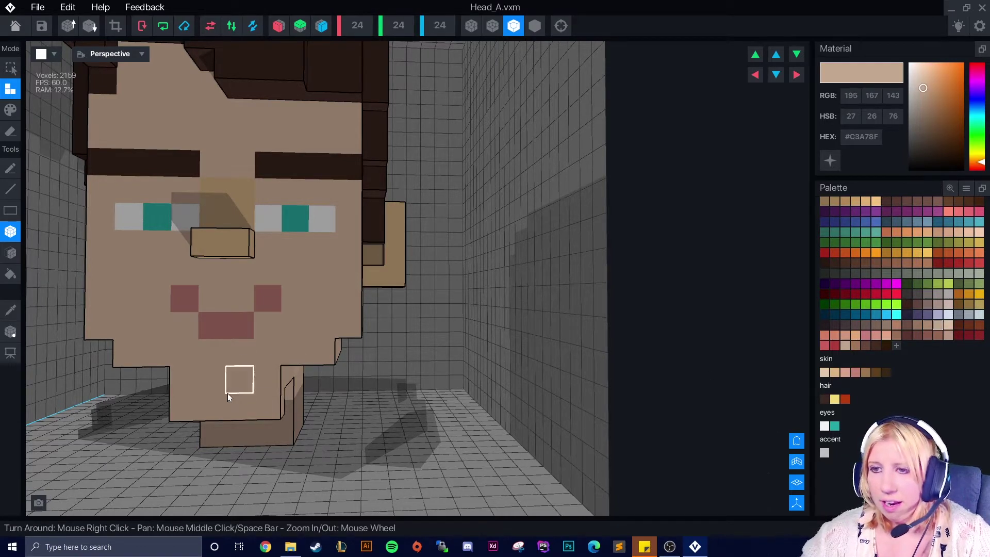
pyautogui.click(12, 110)
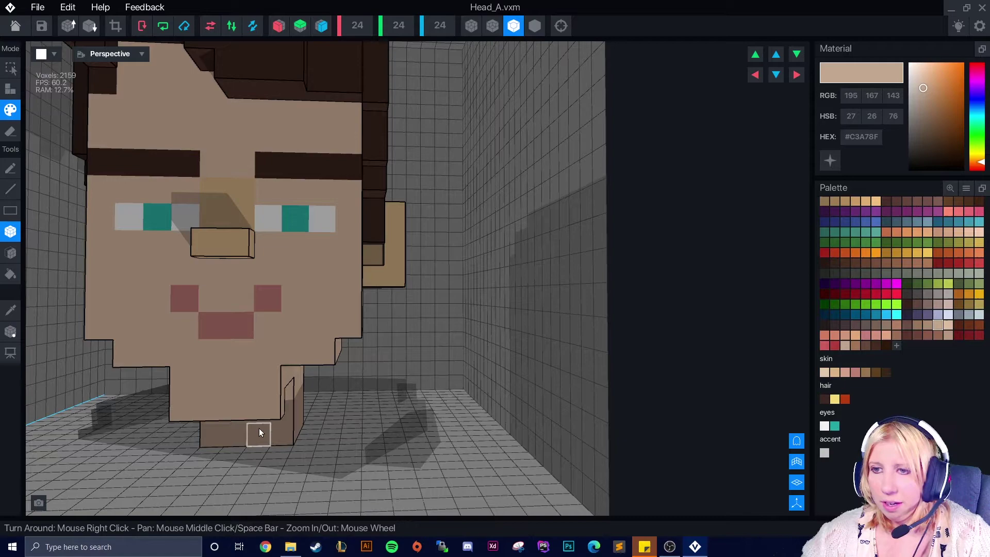
pyautogui.moveTo(221, 404); pyautogui.dragTo(237, 383)
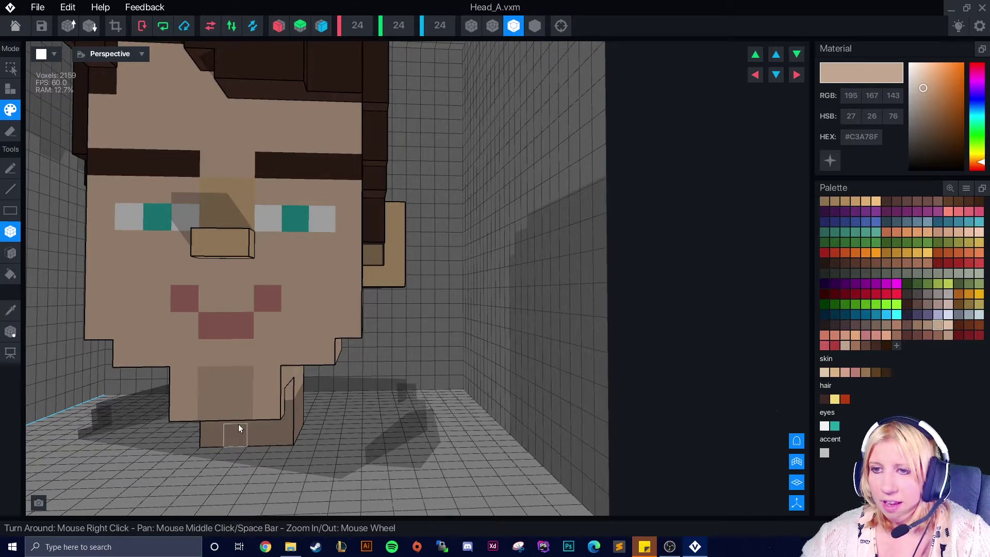
pyautogui.scroll(-2, 238, 423)
pyautogui.moveTo(281, 461); pyautogui.dragTo(287, 461, button='right')
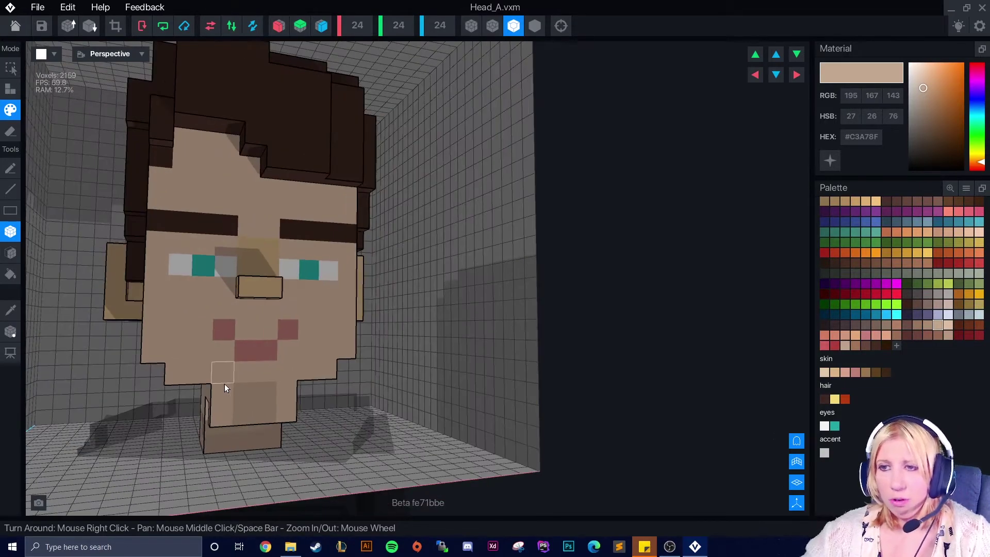
# Sample the jaw's skin tone #DDBCA2 and fill the gap beneath the jaw between the chin and neck with voxels.
pyautogui.moveTo(382, 426); pyautogui.dragTo(361, 422, button='right')
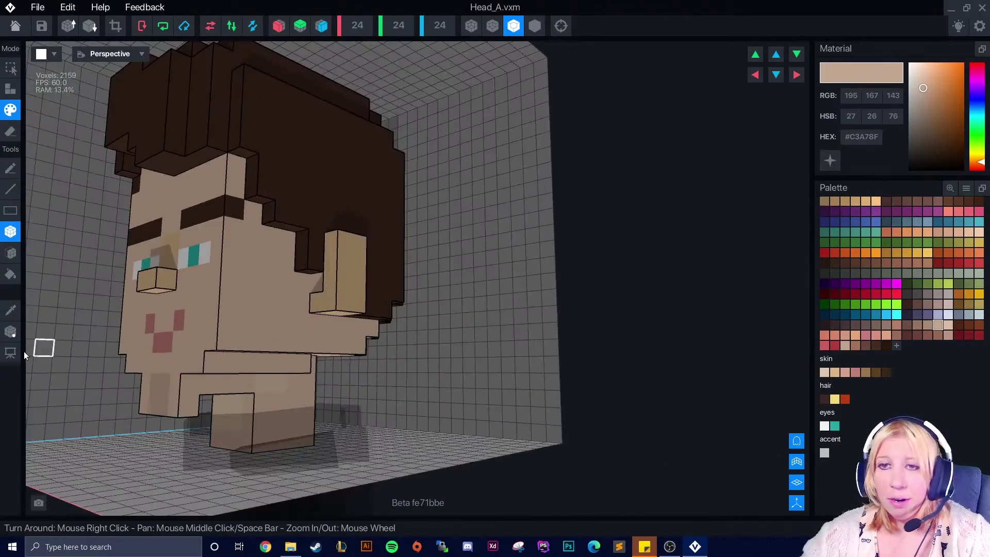
pyautogui.click(10, 309)
pyautogui.click(240, 379)
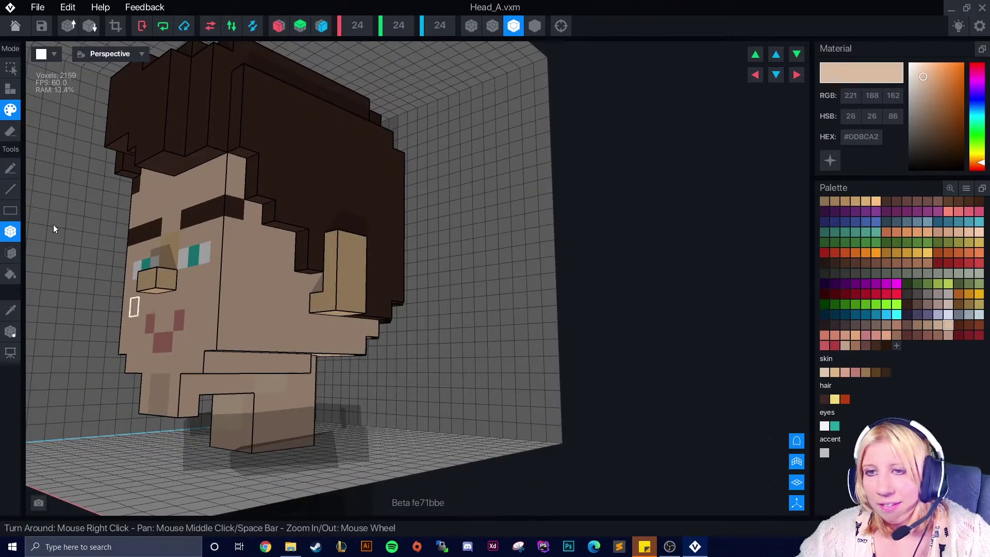
pyautogui.click(10, 88)
pyautogui.moveTo(258, 416); pyautogui.dragTo(224, 398, button='right')
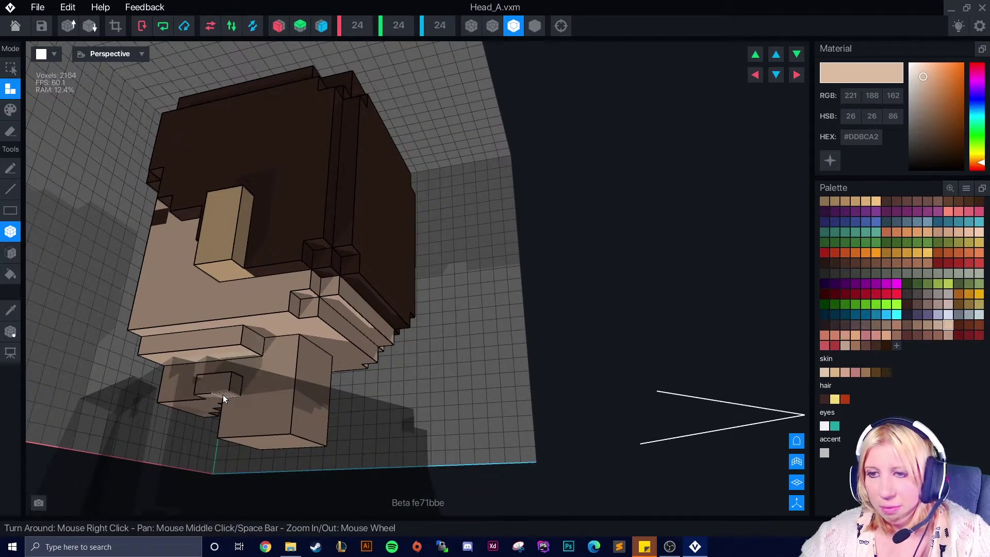
pyautogui.click(223, 394)
pyautogui.moveTo(214, 393); pyautogui.dragTo(237, 402, button='right')
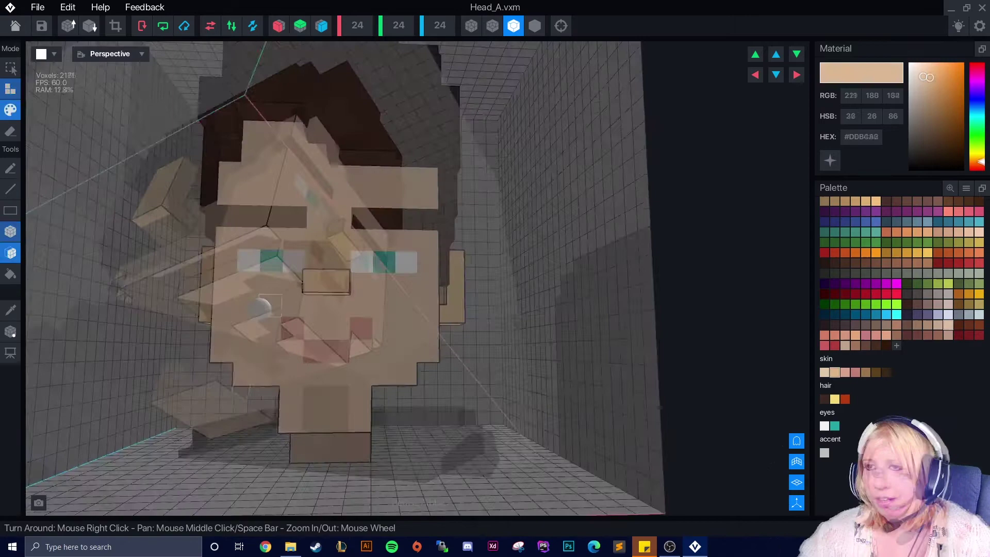
# Build a pointed upper tip on the character's right ear with #DBB486 voxels, stepping outward and upward with the Box tool.
pyautogui.moveTo(261, 305)
pyautogui.mouseDown(button='right')
pyautogui.moveTo(272, 309)
pyautogui.moveTo(167, 287)
pyautogui.mouseUp(button='right')
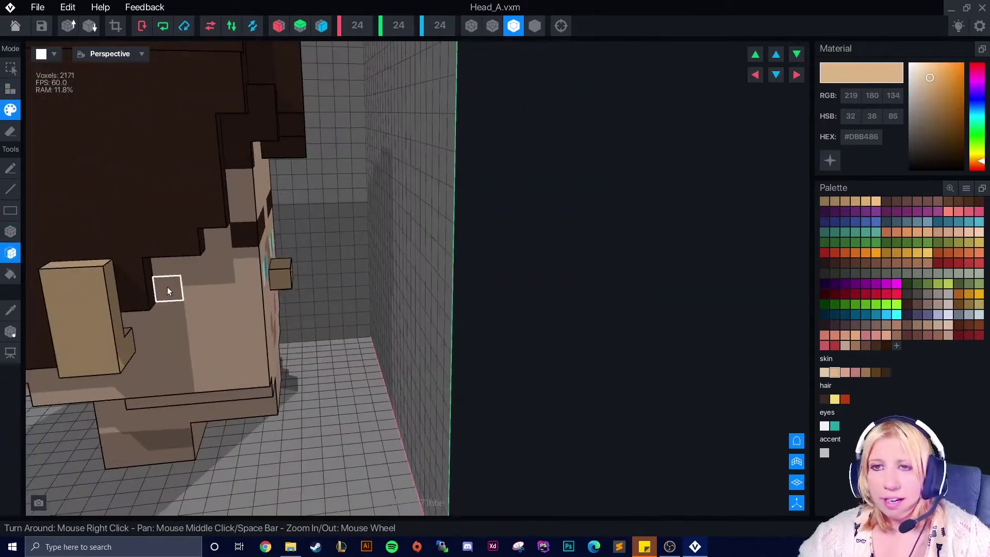
pyautogui.moveTo(167, 286); pyautogui.dragTo(239, 263, button='middle')
pyautogui.click(9, 233)
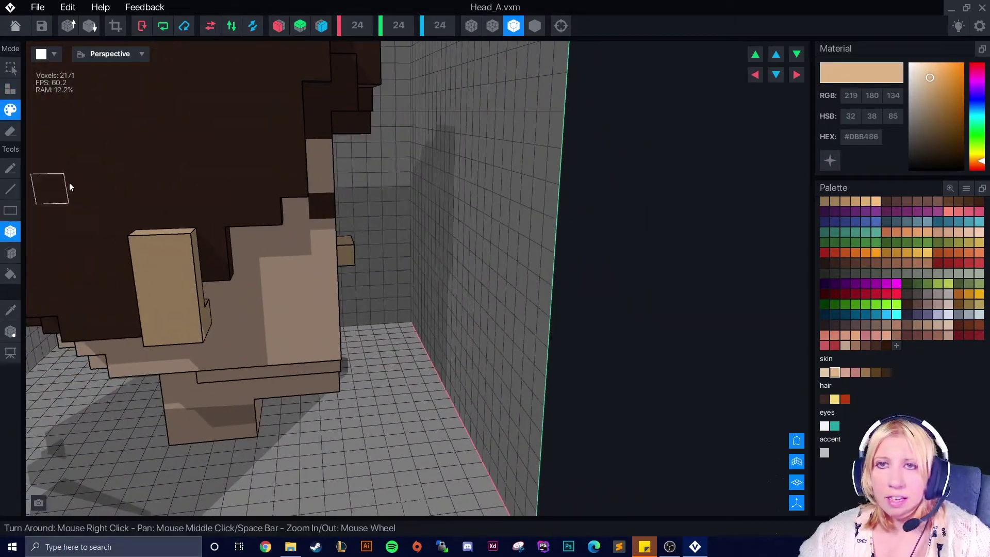
pyautogui.click(14, 90)
pyautogui.moveTo(248, 243)
pyautogui.mouseDown(button='right')
pyautogui.moveTo(158, 248)
pyautogui.moveTo(144, 274)
pyautogui.moveTo(190, 321)
pyautogui.moveTo(393, 238)
pyautogui.moveTo(426, 242)
pyautogui.moveTo(431, 230)
pyautogui.mouseUp(button='right')
pyautogui.click(159, 249)
pyautogui.click(133, 233)
# Extend the top of the character's left ear outward and upward in #DBB486 to form a matching pointed tip.
pyautogui.click(420, 251)
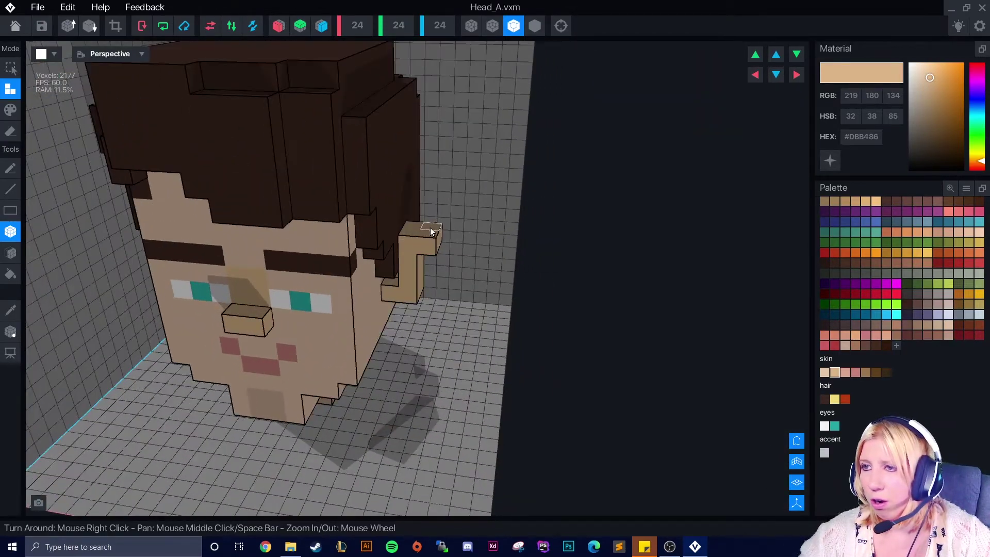
pyautogui.click(431, 230)
pyautogui.moveTo(413, 305); pyautogui.dragTo(356, 330, button='right')
pyautogui.scroll(-4, 397, 354)
pyautogui.scroll(-3, 392, 351)
pyautogui.click(427, 250)
pyautogui.moveTo(427, 250); pyautogui.dragTo(278, 371, button='right')
# Erase two voxel layers from the top of the hair with the Face tool.
pyautogui.click(10, 252)
pyautogui.click(10, 131)
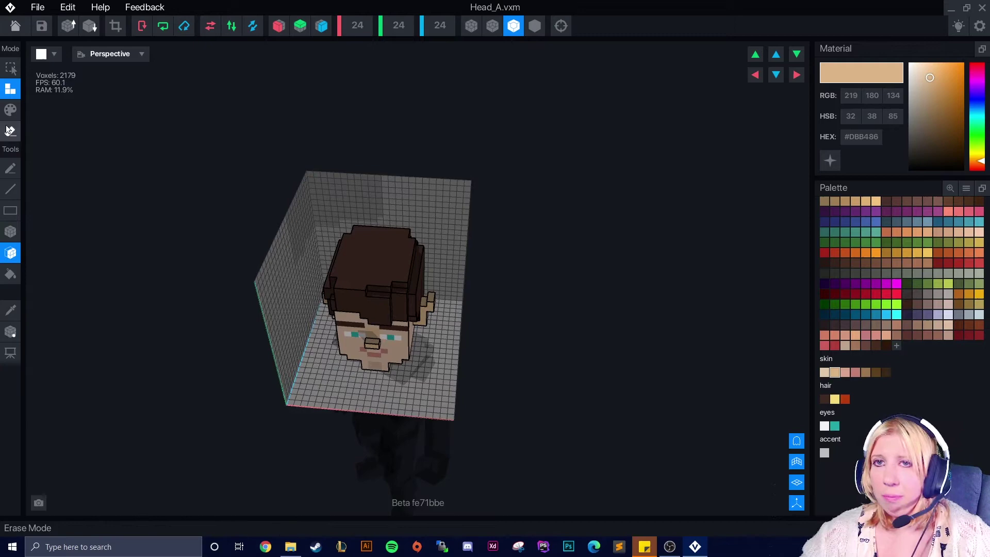
pyautogui.moveTo(366, 260)
pyautogui.mouseDown(button='right')
pyautogui.moveTo(374, 280)
pyautogui.moveTo(376, 266)
pyautogui.mouseUp(button='right')
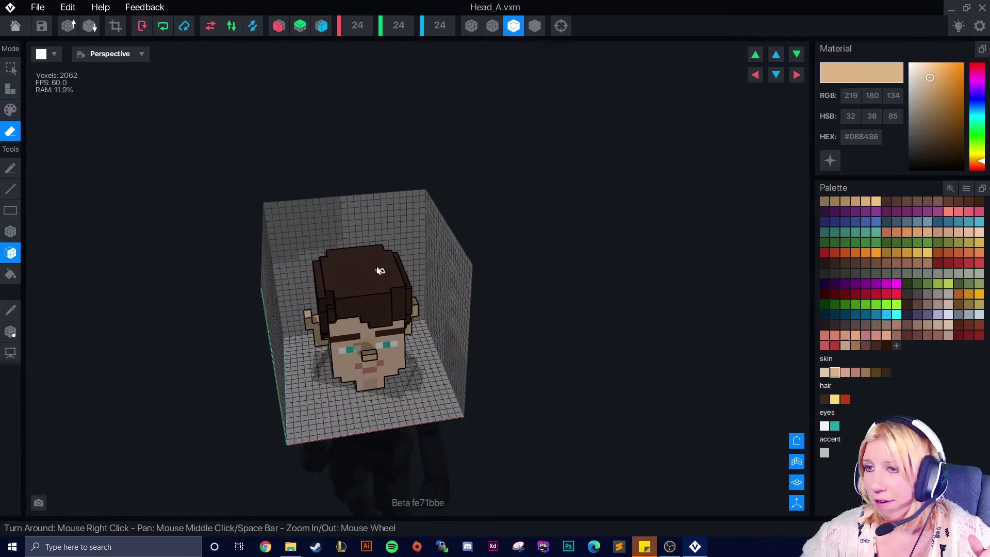
pyautogui.click(376, 266)
pyautogui.click(288, 272)
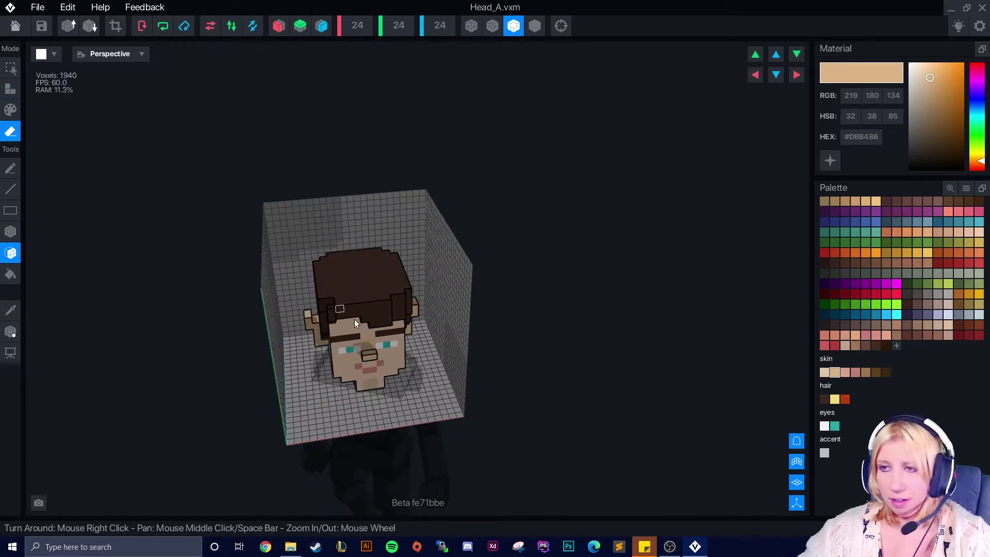
pyautogui.moveTo(354, 320); pyautogui.dragTo(318, 277, button='right')
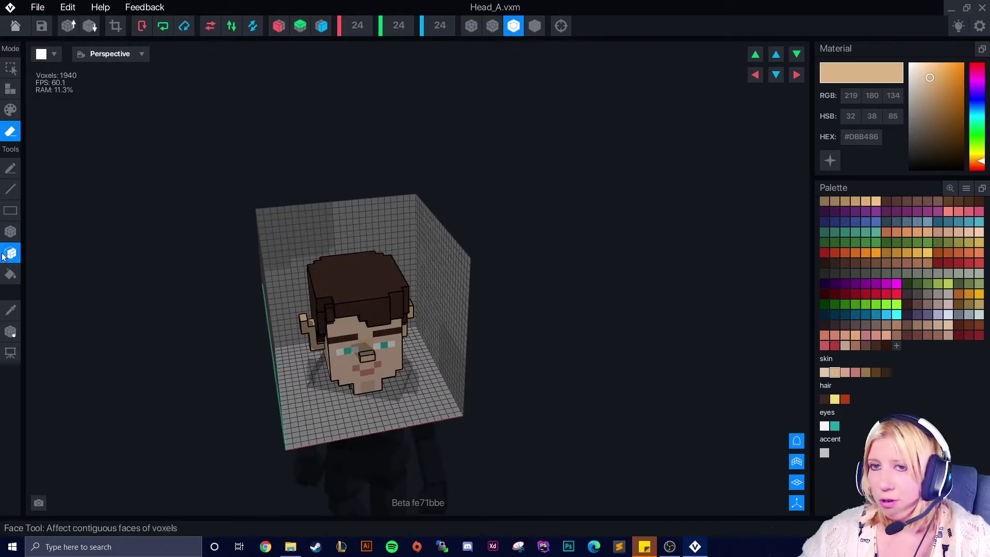
# Erase another layer from the top of the hair and cover it with a #BFBFBF voxel layer using the Face tool.
pyautogui.moveTo(579, 349); pyautogui.dragTo(406, 334, button='right')
pyautogui.click(354, 277)
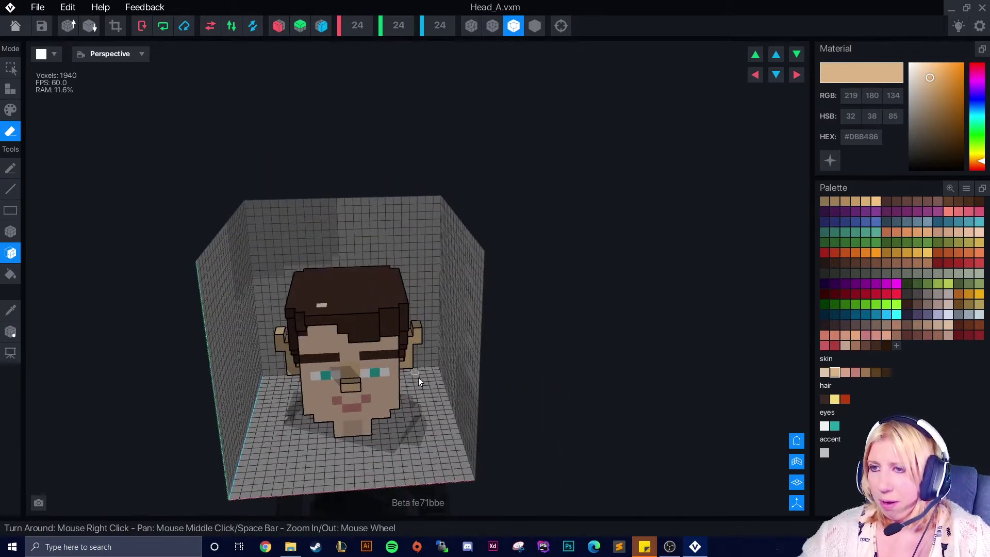
pyautogui.moveTo(418, 377); pyautogui.dragTo(433, 392, button='right')
pyautogui.click(433, 392)
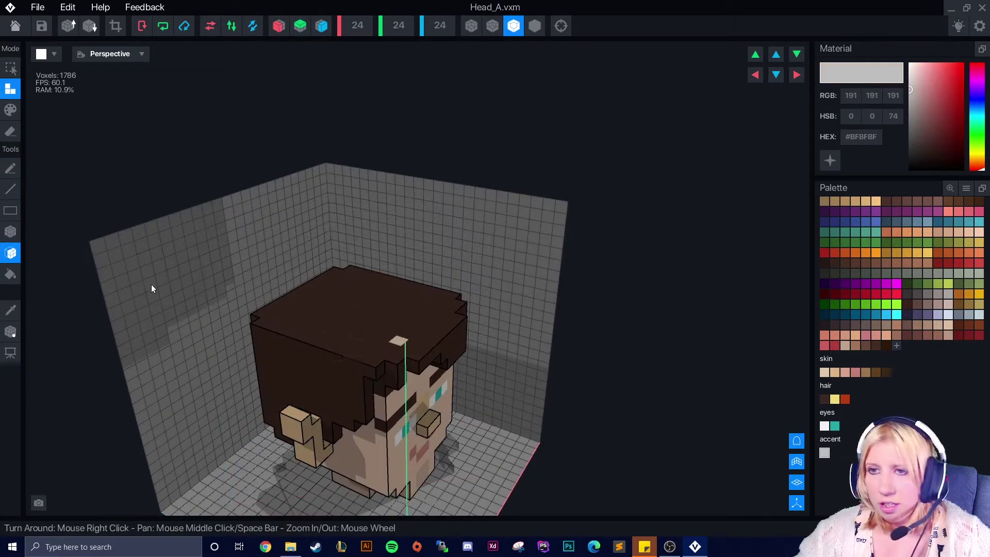
pyautogui.click(340, 322)
pyautogui.moveTo(398, 326); pyautogui.dragTo(230, 271, button='right')
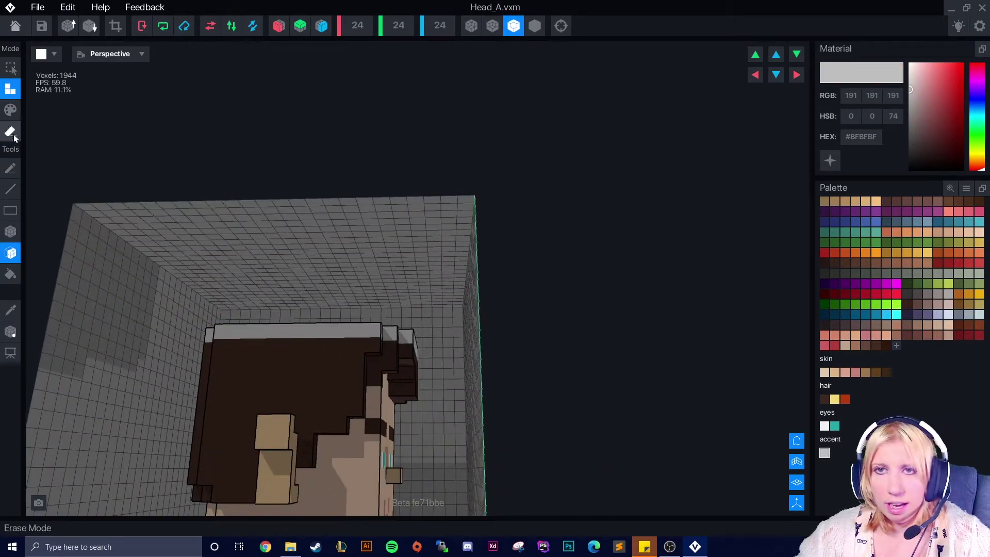
# Paint the hair row beneath the grey layer in #BFBFBF along both sides and the front with the Box tool.
pyautogui.click(10, 231)
pyautogui.click(10, 109)
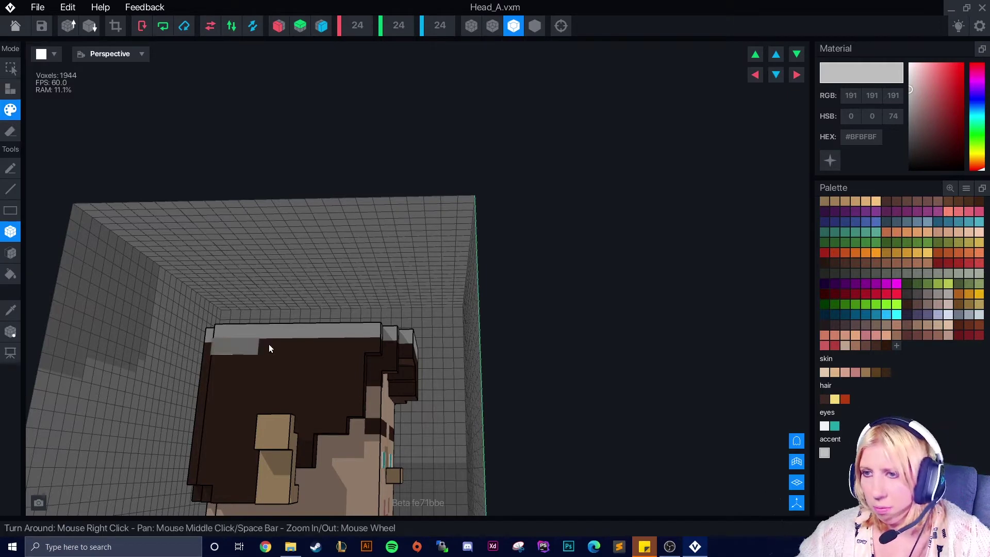
pyautogui.moveTo(269, 349); pyautogui.dragTo(366, 347)
pyautogui.moveTo(388, 343)
pyautogui.mouseDown(button='right')
pyautogui.moveTo(327, 347)
pyautogui.moveTo(391, 339)
pyautogui.mouseUp(button='right')
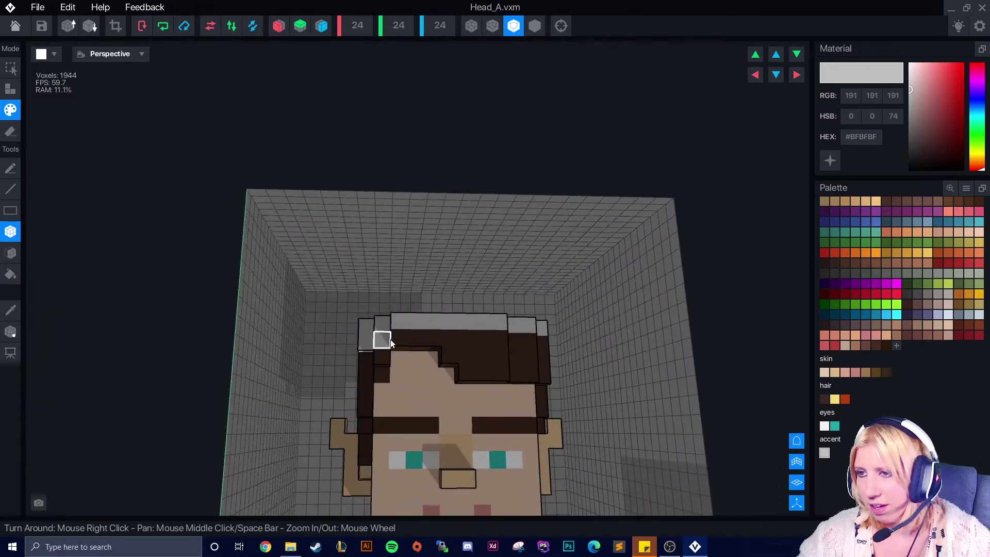
pyautogui.moveTo(527, 340)
pyautogui.mouseDown(button='right')
pyautogui.moveTo(506, 342)
pyautogui.moveTo(554, 350)
pyautogui.mouseUp(button='right')
pyautogui.moveTo(549, 341); pyautogui.dragTo(722, 336)
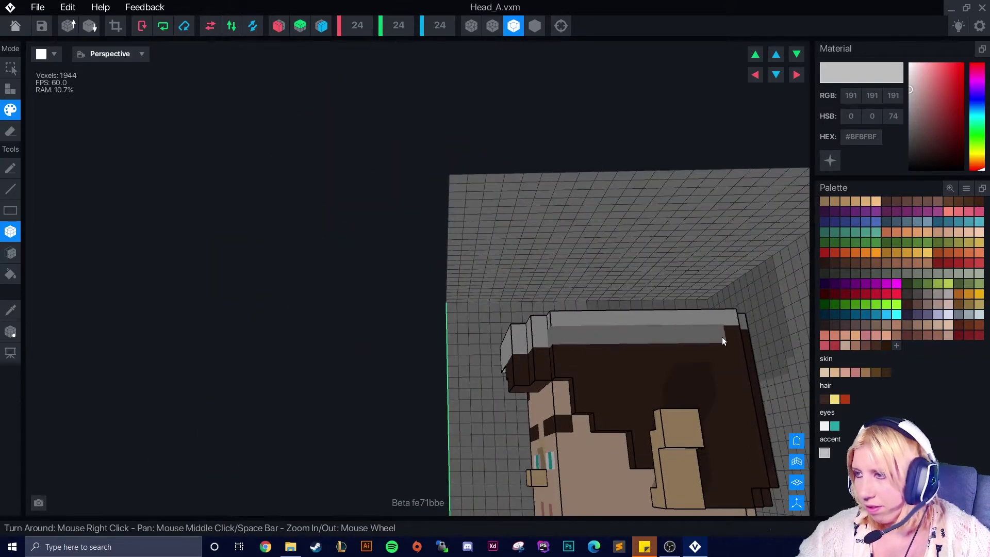
pyautogui.moveTo(721, 337)
pyautogui.mouseDown(button='right')
pyautogui.moveTo(596, 332)
pyautogui.moveTo(492, 309)
pyautogui.mouseUp(button='right')
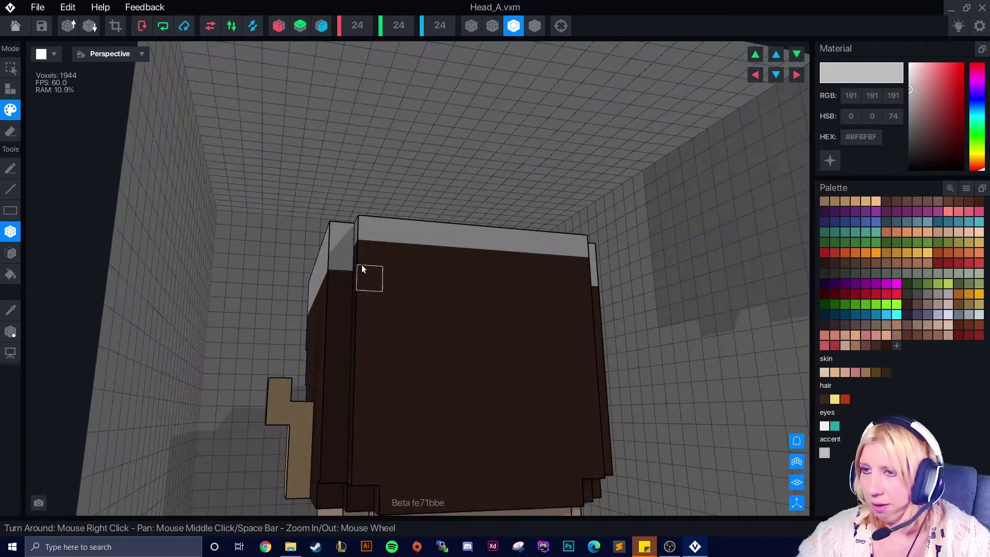
pyautogui.moveTo(361, 265)
pyautogui.mouseDown()
pyautogui.moveTo(420, 256)
pyautogui.moveTo(587, 266)
pyautogui.moveTo(441, 285)
pyautogui.mouseUp()
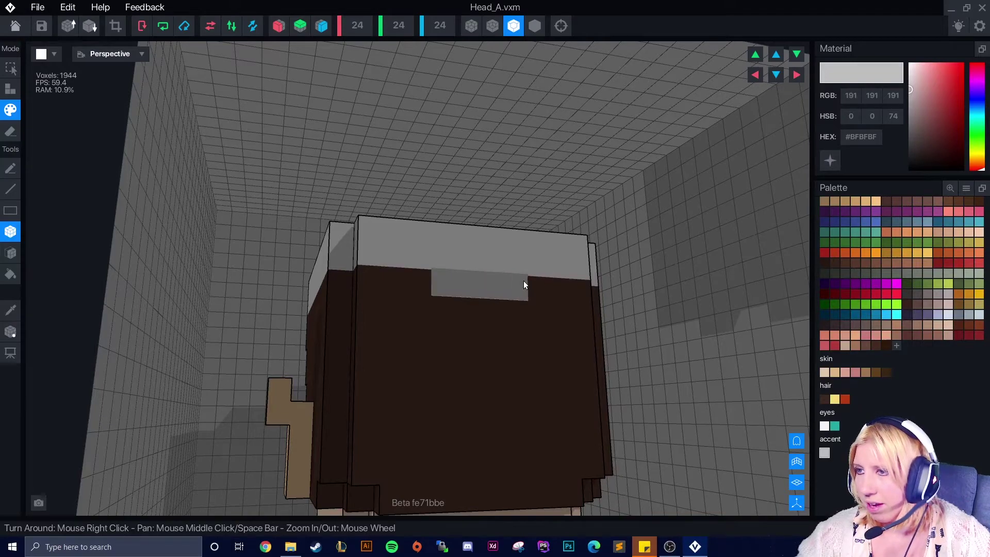
pyautogui.moveTo(557, 287); pyautogui.dragTo(416, 287)
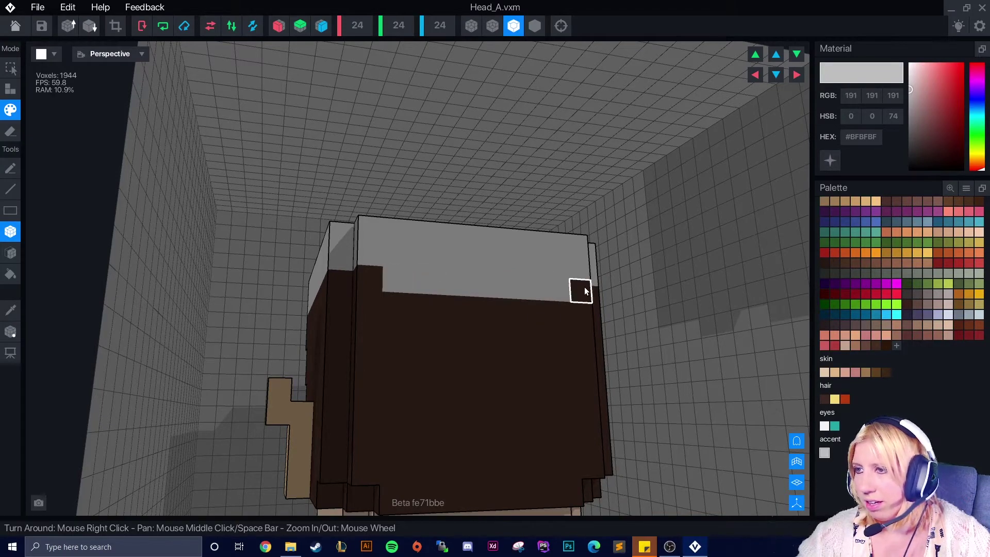
pyautogui.moveTo(380, 305); pyautogui.dragTo(379, 305, button='right')
pyautogui.scroll(-4, 476, 330)
pyautogui.moveTo(475, 330); pyautogui.dragTo(431, 332, button='right')
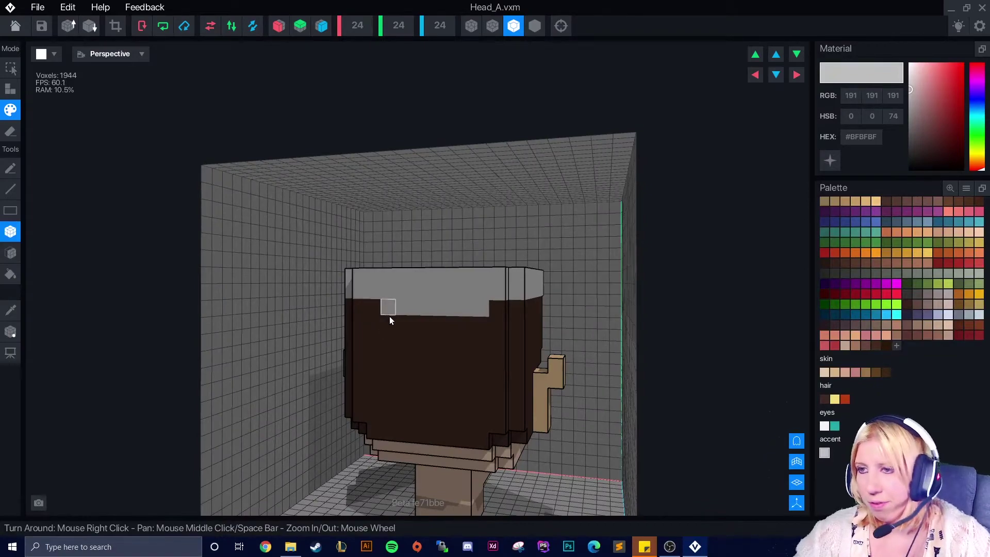
pyautogui.hotkey('ctrl', 'z')
pyautogui.hotkey('ctrl', 'z')
# Paint the second row of the grey hat band across the back of the hair in #BFBFBF.
pyautogui.moveTo(356, 291); pyautogui.dragTo(467, 292)
pyautogui.moveTo(480, 316); pyautogui.dragTo(455, 302, button='right')
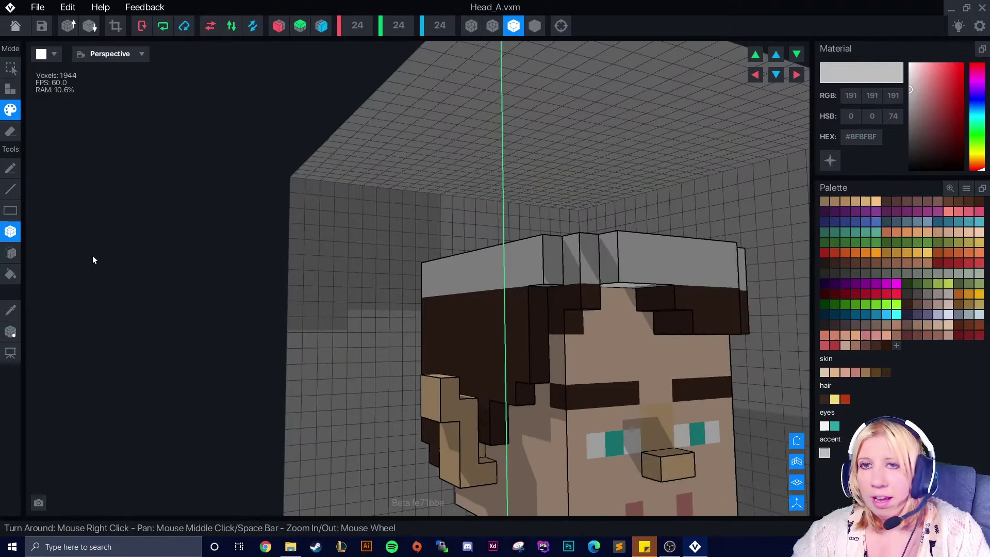
# Thicken the grey hat band outward by one voxel across the back of the head with #BFBFBF voxels, filling its corners.
pyautogui.click(11, 90)
pyautogui.moveTo(118, 215)
pyautogui.mouseDown(button='right')
pyautogui.moveTo(643, 310)
pyautogui.moveTo(587, 311)
pyautogui.moveTo(540, 292)
pyautogui.mouseUp(button='right')
pyautogui.scroll(-2, 458, 287)
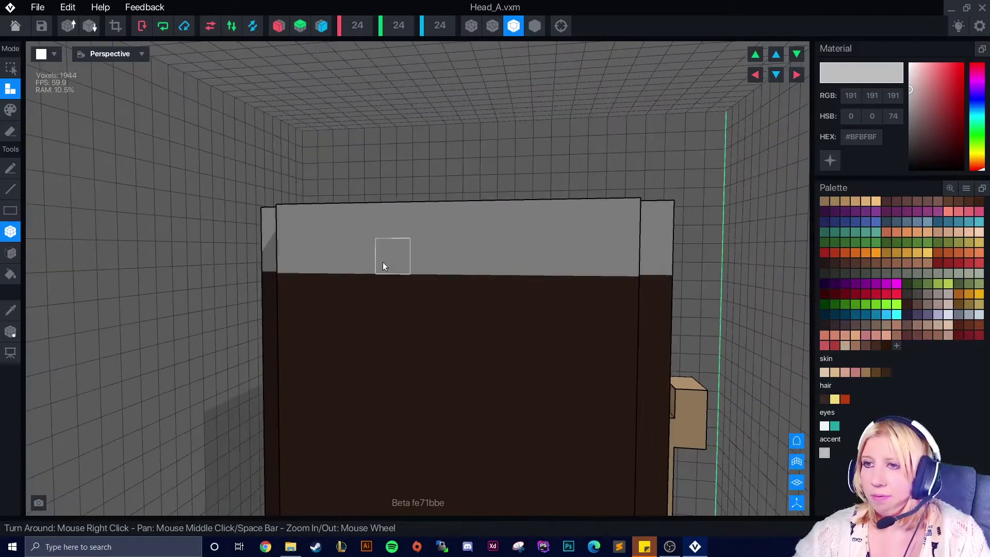
pyautogui.moveTo(627, 270); pyautogui.dragTo(629, 209, button='right')
pyautogui.moveTo(629, 209); pyautogui.dragTo(623, 238)
pyautogui.moveTo(548, 278); pyautogui.dragTo(528, 267, button='right')
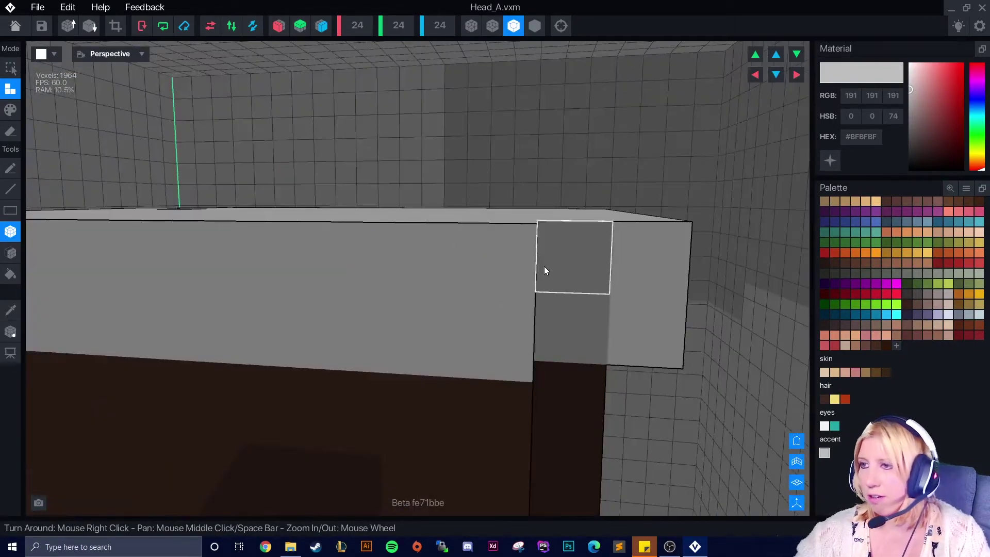
pyautogui.moveTo(543, 266); pyautogui.dragTo(555, 308)
pyautogui.scroll(-2, 556, 309)
pyautogui.moveTo(521, 315); pyautogui.dragTo(313, 364, button='right')
pyautogui.scroll(-3, 462, 333)
pyautogui.click(338, 326)
pyautogui.scroll(-5, 419, 324)
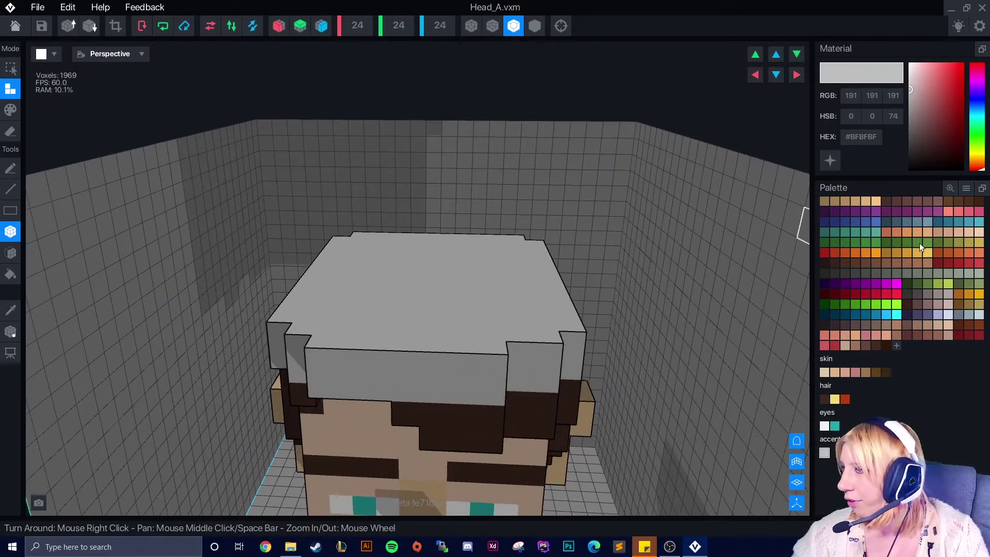
# Choose the dark green #375621 from the palette for the hat's crown.
pyautogui.click(885, 242)
pyautogui.scroll(-3, 497, 302)
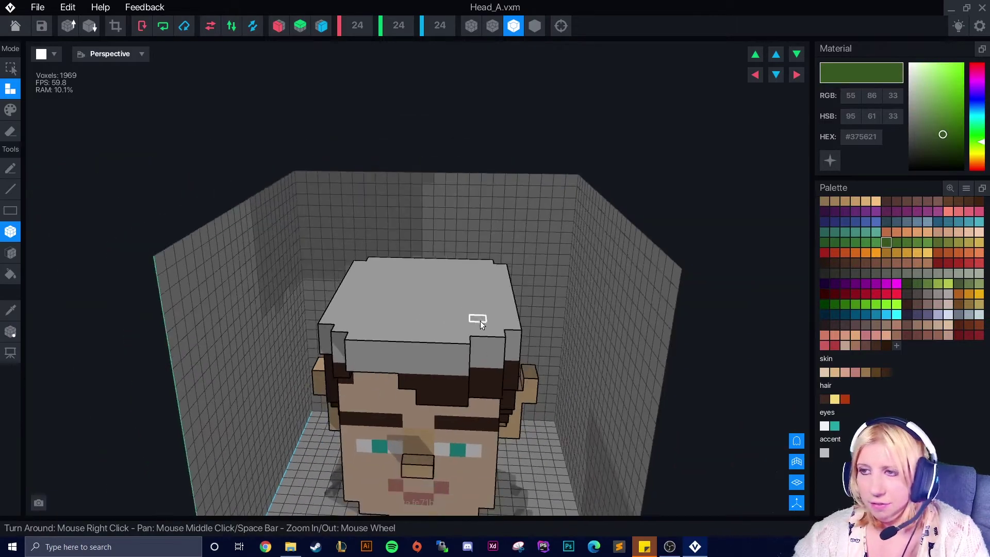
pyautogui.click(11, 253)
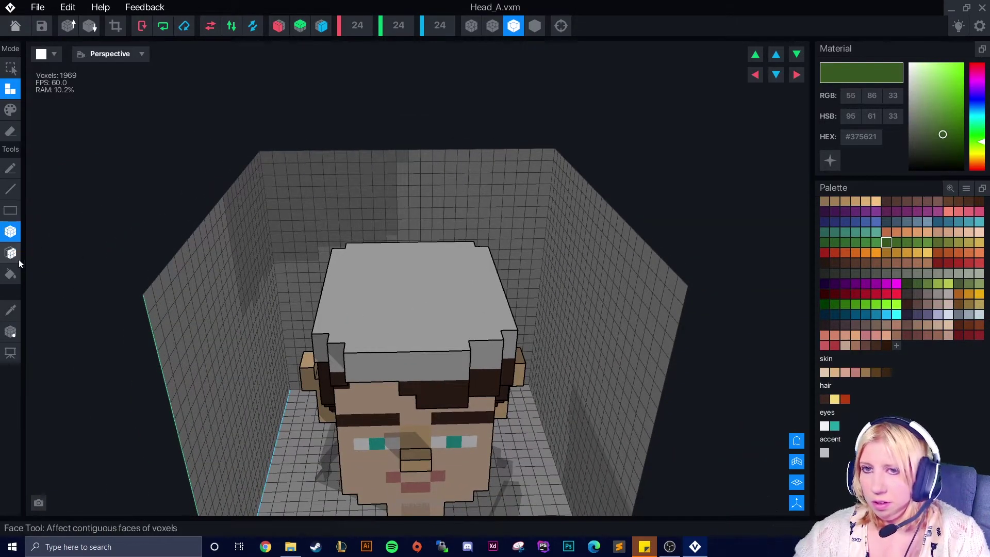
pyautogui.click(326, 287)
pyautogui.moveTo(326, 287); pyautogui.dragTo(376, 307, button='right')
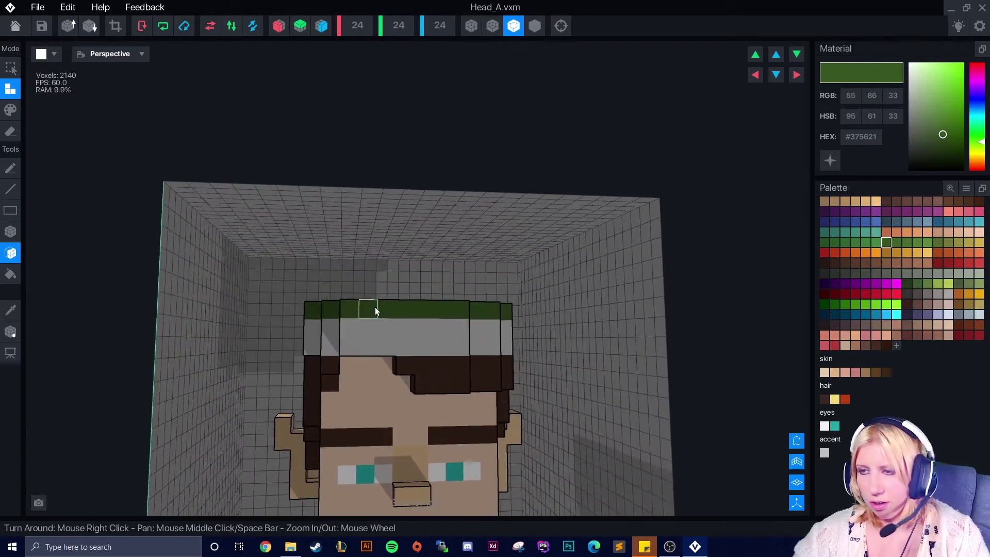
pyautogui.moveTo(366, 357); pyautogui.dragTo(364, 369, button='right')
pyautogui.hotkey('ctrl', 'z')
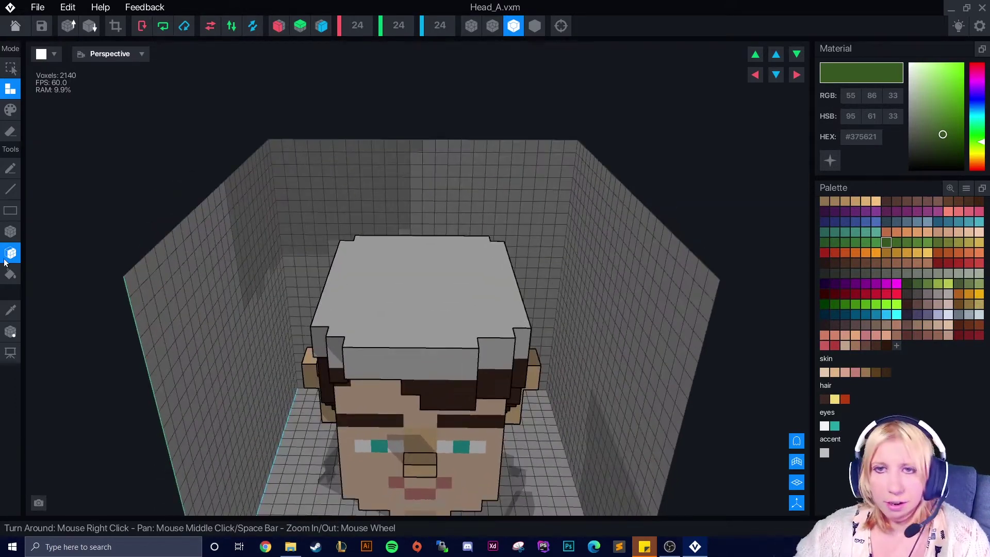
# Outline the hat's crown on top of the grey band with a one-voxel-high #375621 ring using the Box tool.
pyautogui.click(10, 232)
pyautogui.moveTo(356, 196); pyautogui.dragTo(372, 232, button='right')
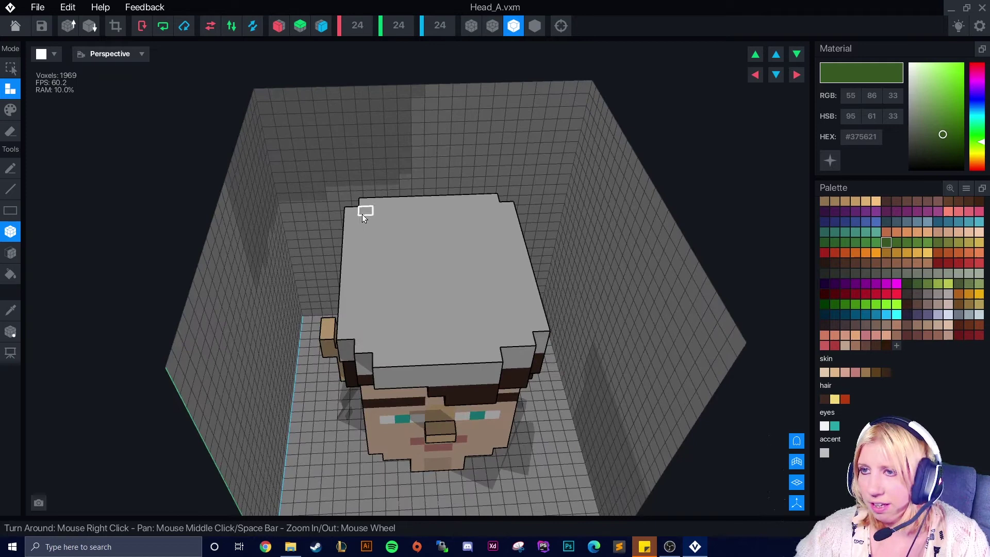
pyautogui.moveTo(362, 215); pyautogui.dragTo(499, 208)
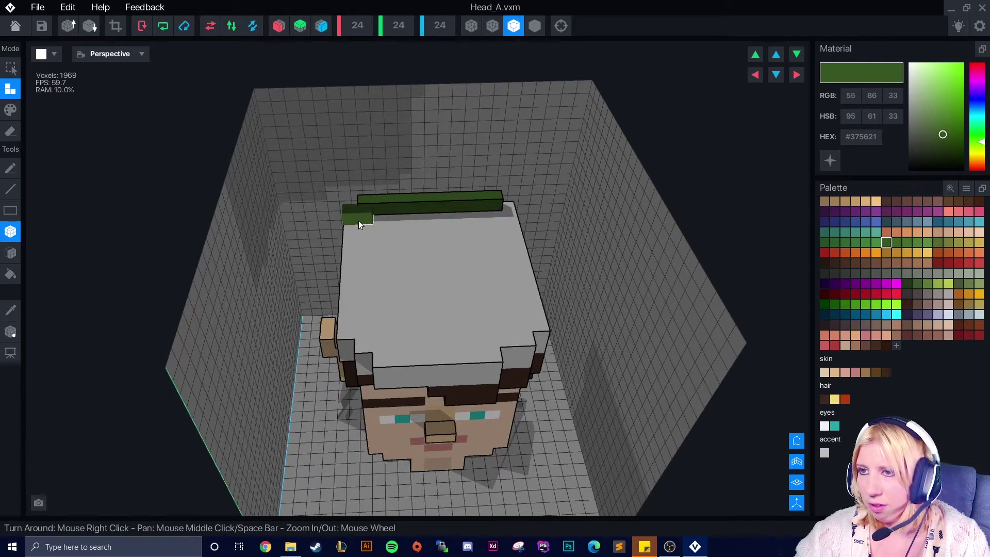
pyautogui.moveTo(361, 218); pyautogui.dragTo(485, 342)
pyautogui.moveTo(484, 342); pyautogui.dragTo(497, 340, button='right')
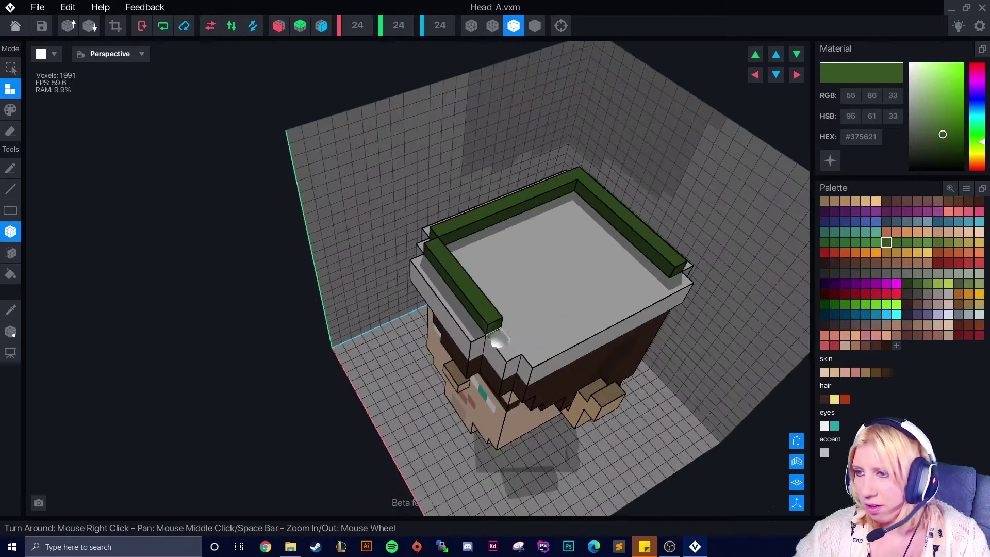
pyautogui.moveTo(521, 337); pyautogui.dragTo(648, 279)
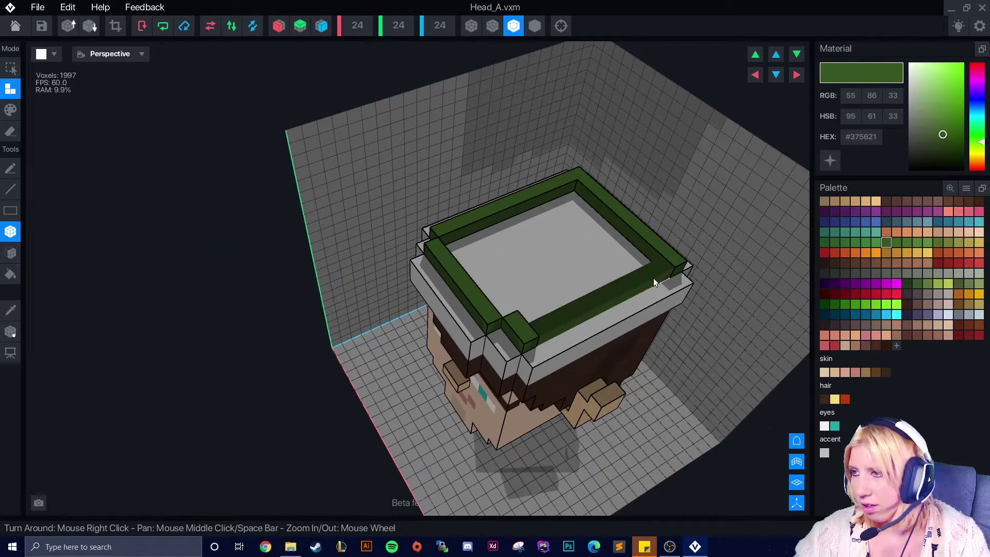
pyautogui.moveTo(654, 277); pyautogui.dragTo(450, 292, button='right')
# Fill the inside of the green ring with #375621 voxels, including the gap near the front corner.
pyautogui.moveTo(500, 255); pyautogui.dragTo(624, 363)
pyautogui.moveTo(512, 364); pyautogui.dragTo(615, 372)
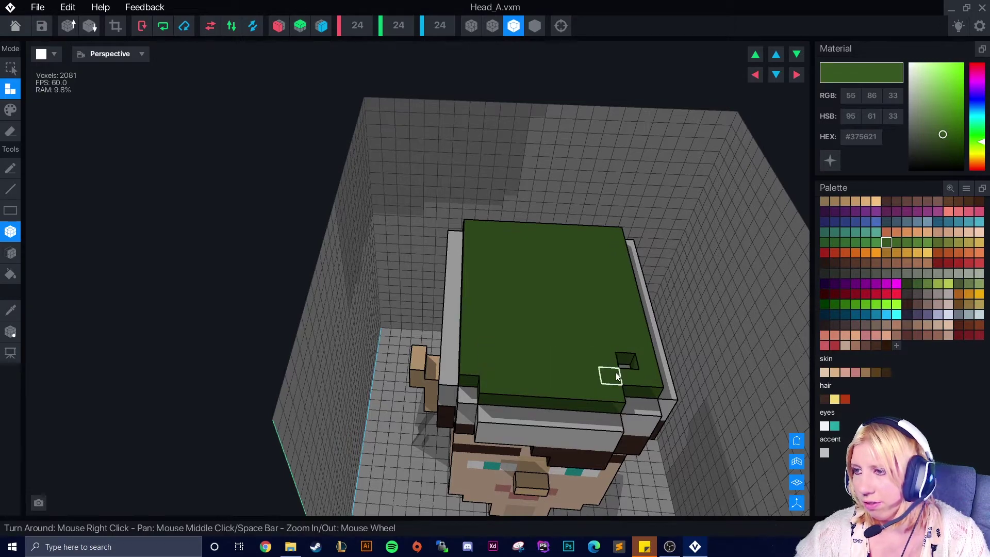
pyautogui.click(623, 367)
pyautogui.moveTo(623, 367); pyautogui.dragTo(508, 315, button='right')
pyautogui.moveTo(311, 220); pyautogui.dragTo(328, 211, button='right')
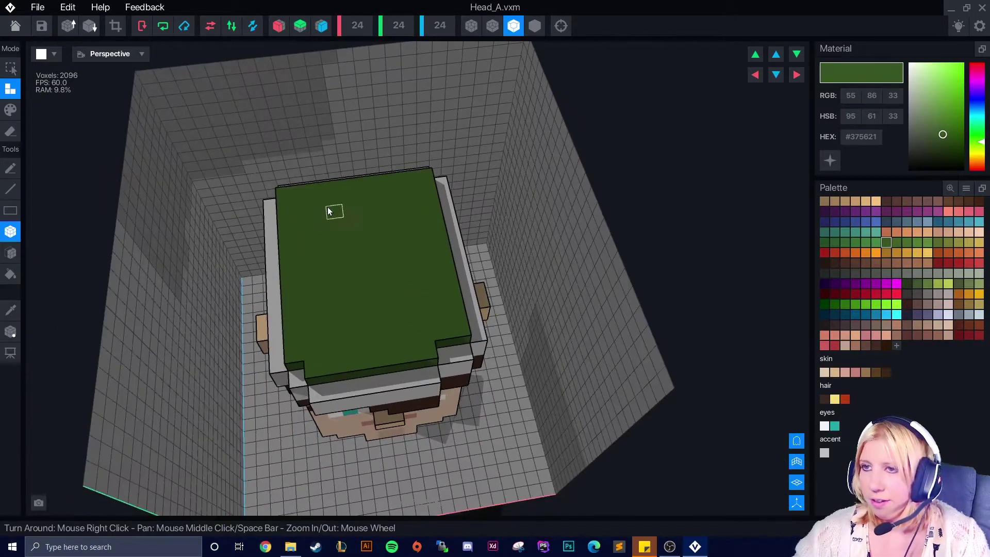
# Stack narrower, rounded tiers of #375621 voxels on the crown and raise the upper tier with the Face tool.
pyautogui.moveTo(309, 210); pyautogui.dragTo(410, 201)
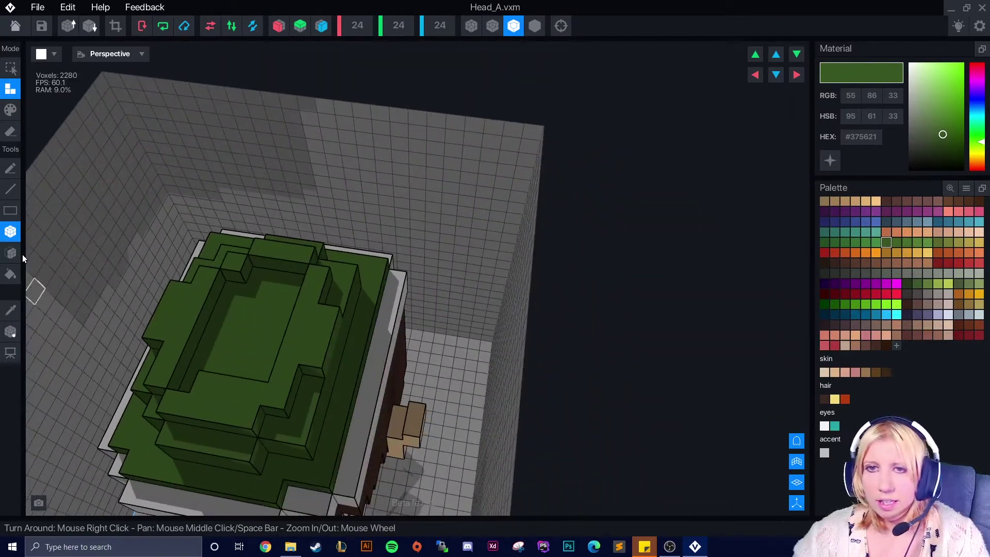
pyautogui.click(11, 253)
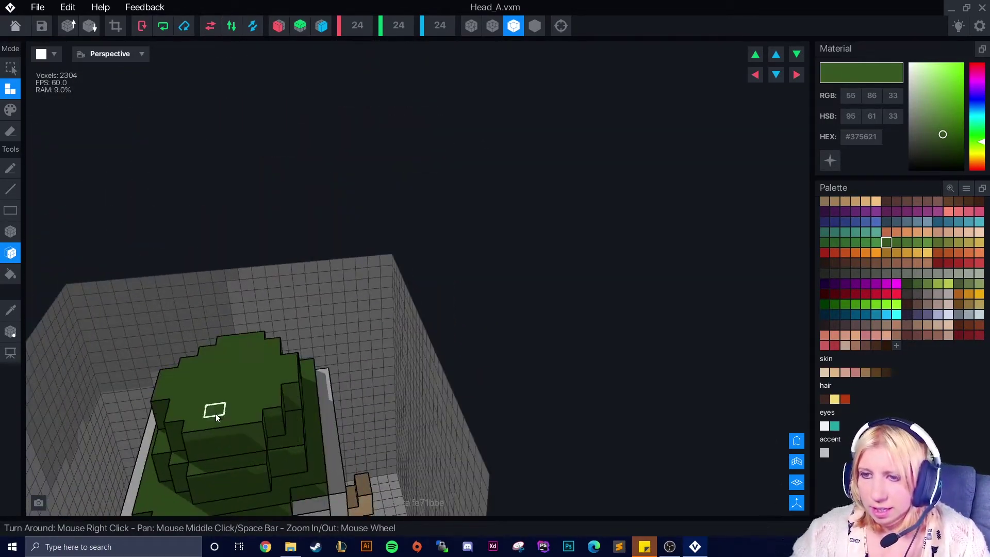
# Add a smaller rectangular #375621 tier, one voxel high, on top of the crown with the Box tool.
pyautogui.click(11, 231)
pyautogui.click(201, 371)
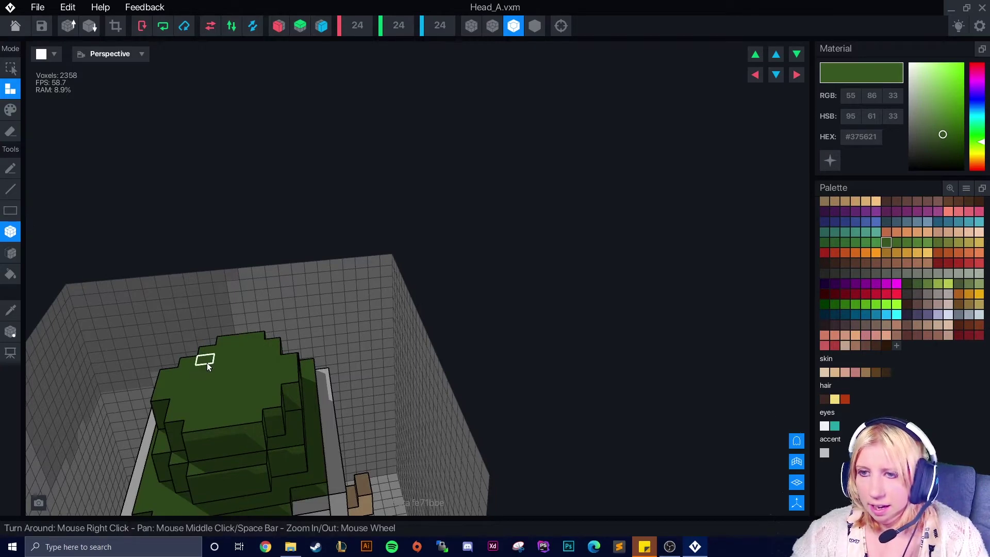
pyautogui.moveTo(225, 357); pyautogui.dragTo(253, 355)
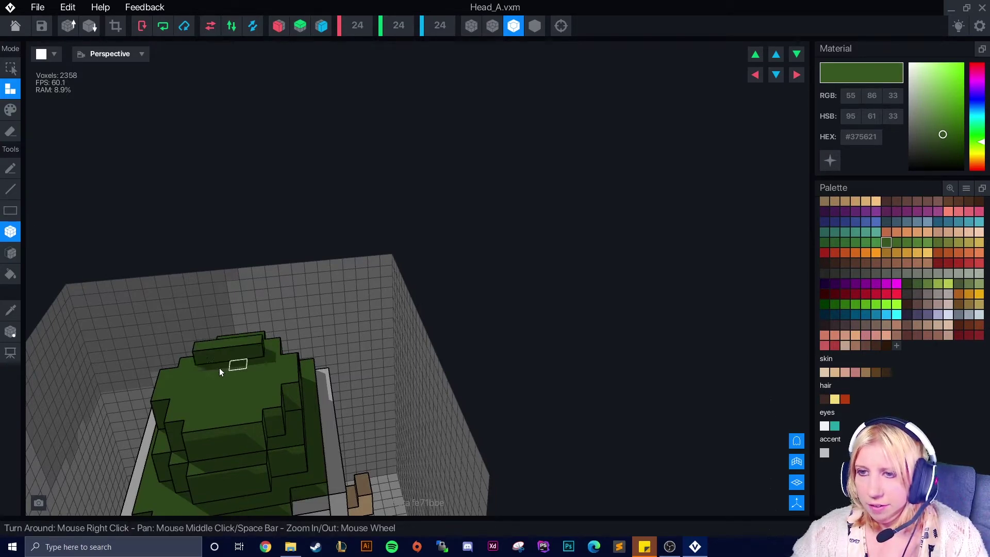
pyautogui.moveTo(231, 397); pyautogui.dragTo(254, 393)
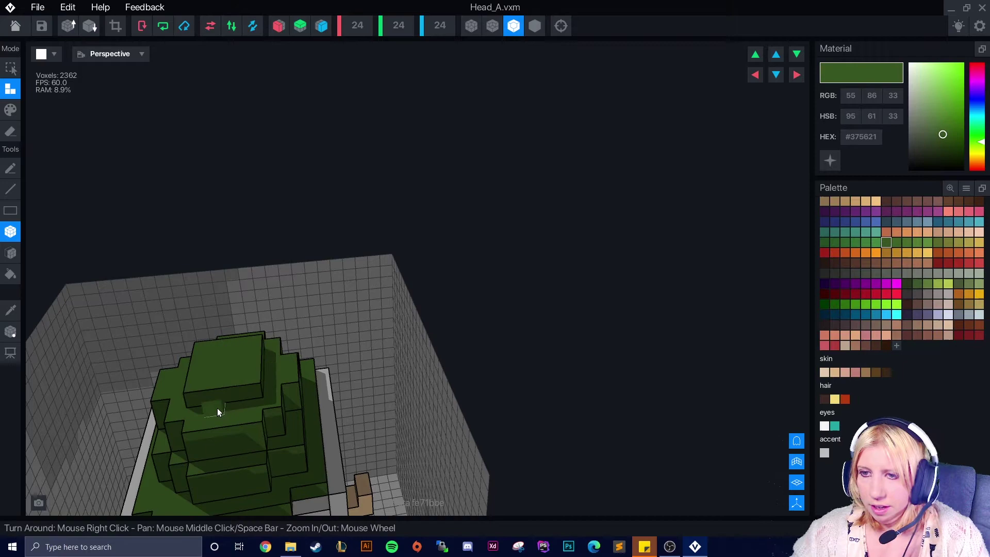
# Round the crown's topmost tier by adding short rows of #375621 voxels along its edges.
pyautogui.moveTo(217, 407); pyautogui.dragTo(347, 450, button='right')
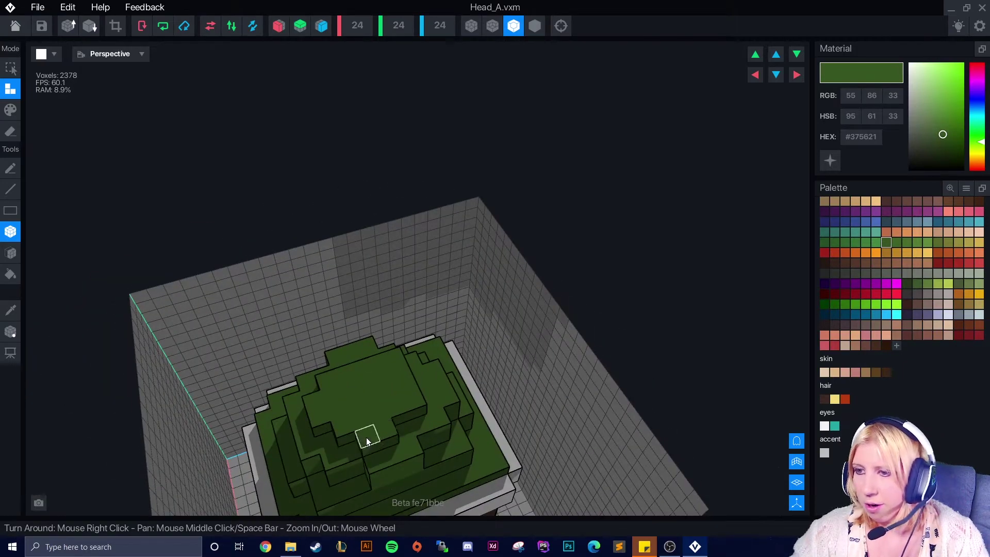
pyautogui.click(400, 430)
pyautogui.moveTo(400, 430); pyautogui.dragTo(370, 429, button='right')
pyautogui.moveTo(429, 461); pyautogui.dragTo(447, 452)
pyautogui.moveTo(427, 439); pyautogui.dragTo(186, 360, button='middle')
pyautogui.moveTo(186, 361); pyautogui.dragTo(156, 349, button='right')
pyautogui.moveTo(160, 349); pyautogui.dragTo(142, 352)
pyautogui.scroll(-2, 154, 353)
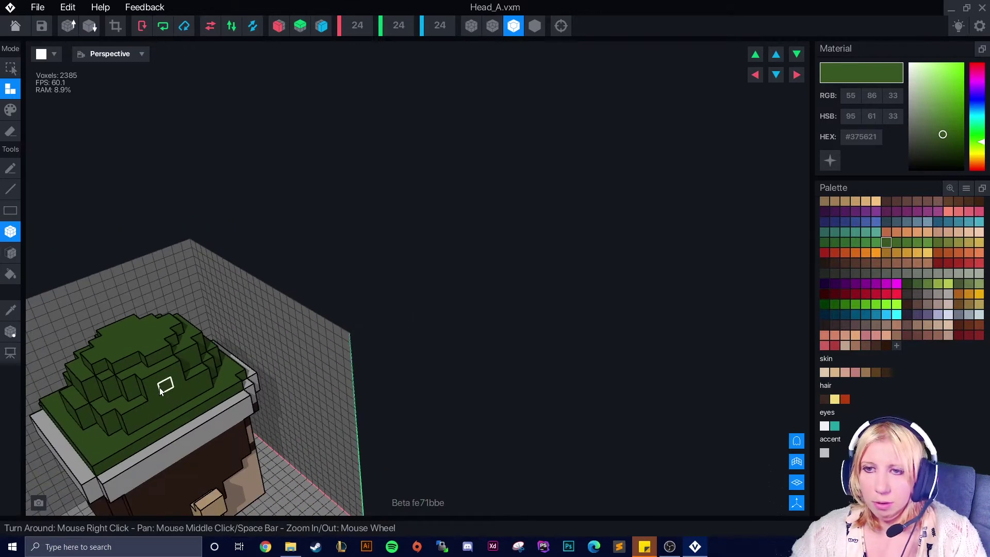
pyautogui.click(160, 392)
# Examine the hat's shape and its fit in the voxel volume from above, the front and the side.
pyautogui.moveTo(160, 391); pyautogui.dragTo(142, 372, button='right')
pyautogui.scroll(-3, 172, 381)
pyautogui.moveTo(180, 387); pyautogui.dragTo(225, 390, button='middle')
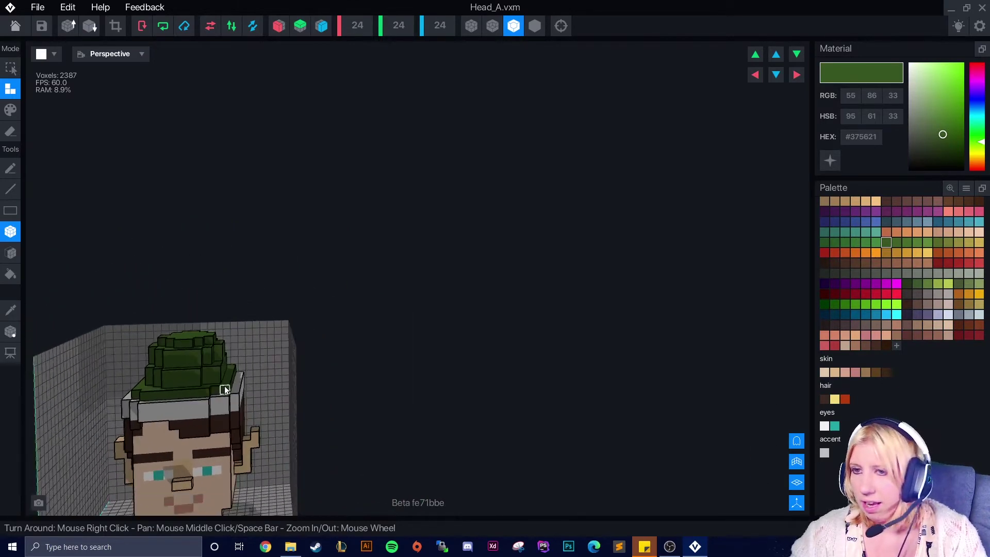
pyautogui.moveTo(224, 390); pyautogui.dragTo(220, 336, button='right')
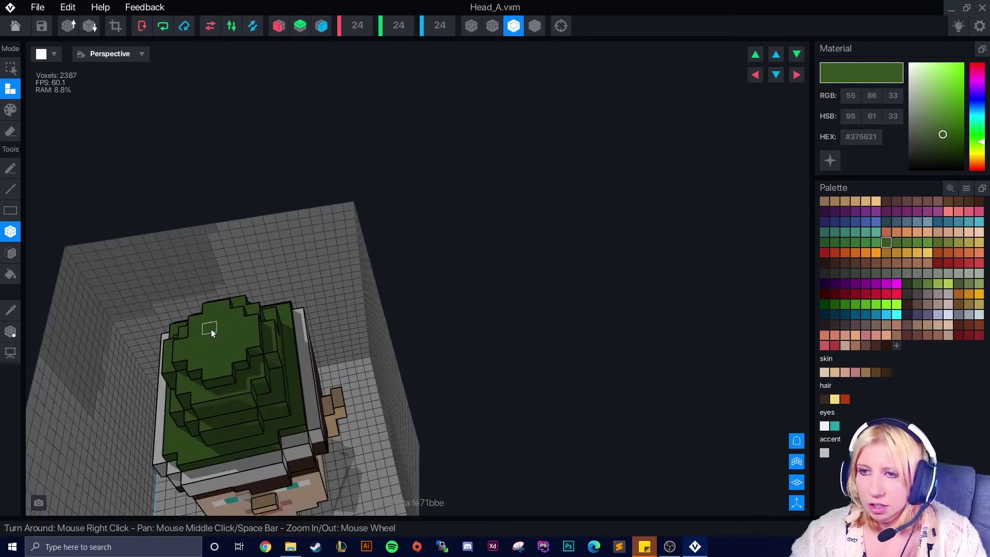
pyautogui.moveTo(303, 350); pyautogui.dragTo(270, 435, button='right')
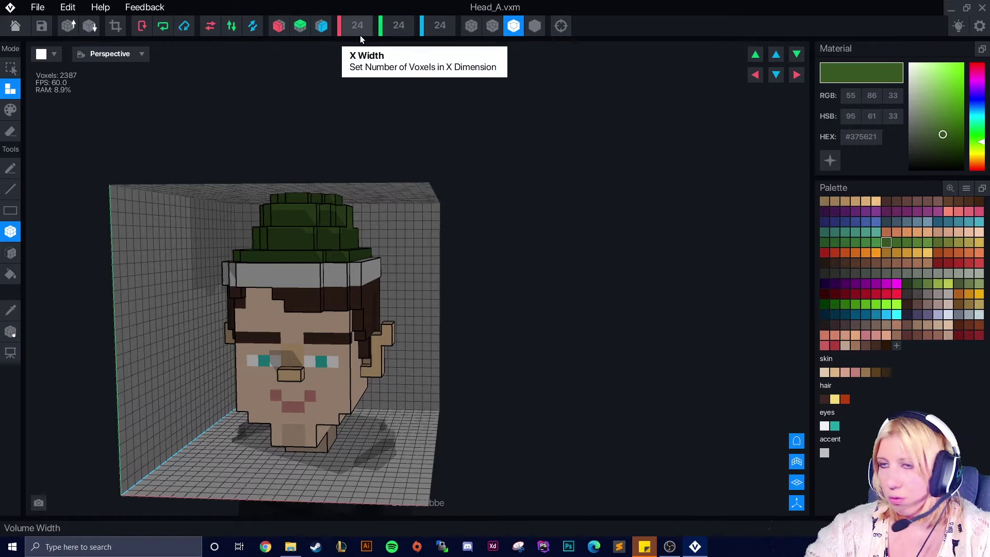
pyautogui.moveTo(309, 288); pyautogui.dragTo(304, 413, button='right')
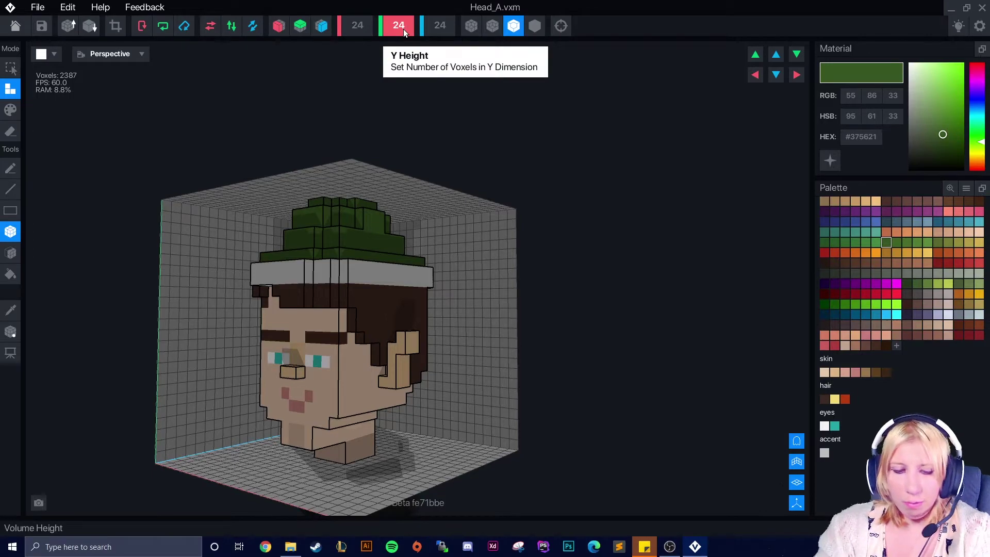
# Set the volume's Y height to 40 voxels.
pyautogui.write('40')
pyautogui.press('Return')
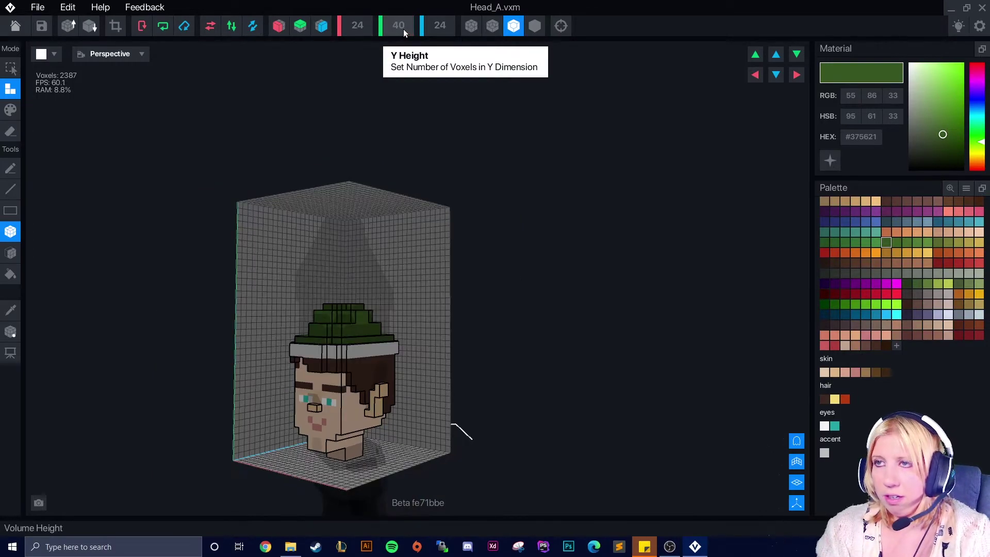
pyautogui.scroll(8, 357, 309)
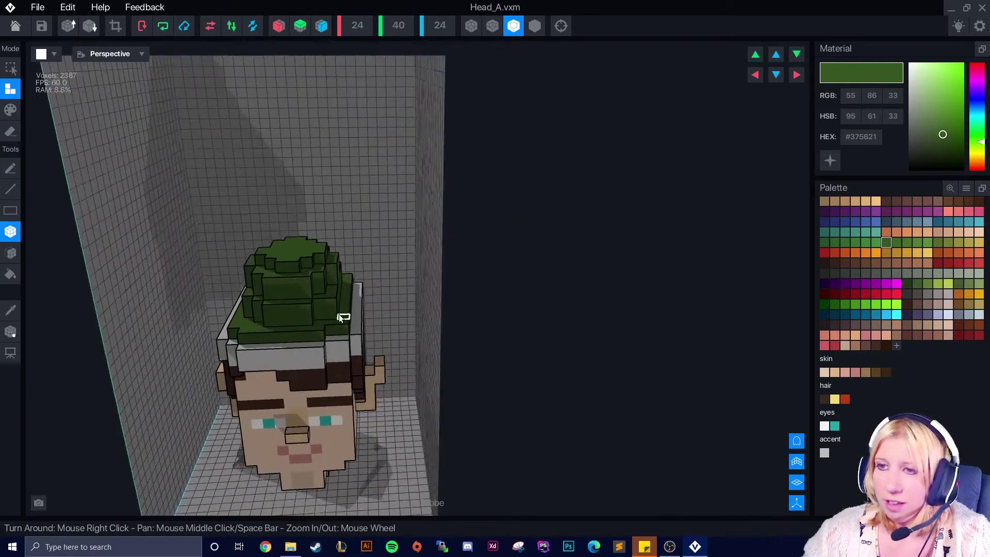
# Add another small #375621 tier, one voxel high, on top of the hat's crown with the Box tool.
pyautogui.moveTo(349, 311); pyautogui.dragTo(258, 220, button='right')
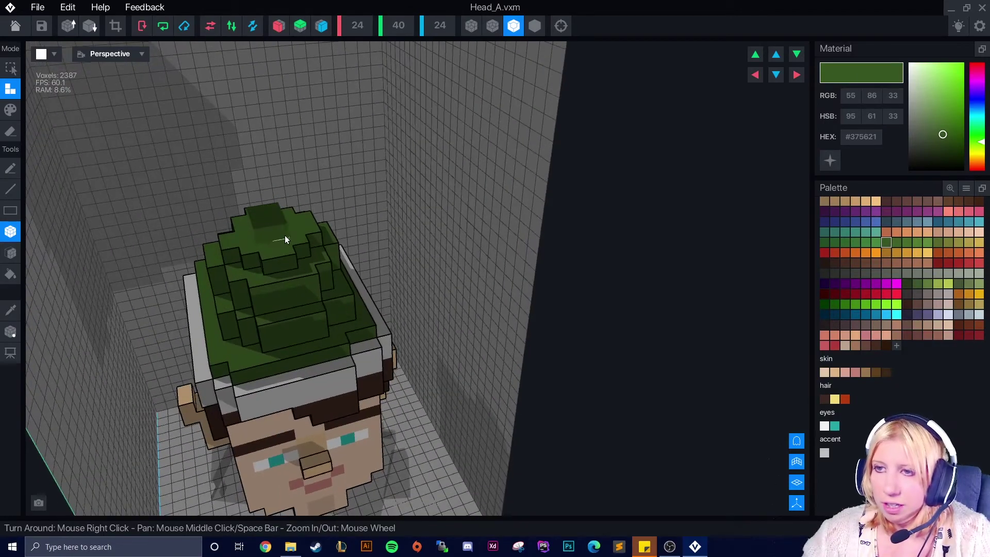
pyautogui.moveTo(288, 236); pyautogui.dragTo(292, 238)
pyautogui.moveTo(285, 250); pyautogui.dragTo(296, 279, button='right')
pyautogui.click(424, 273)
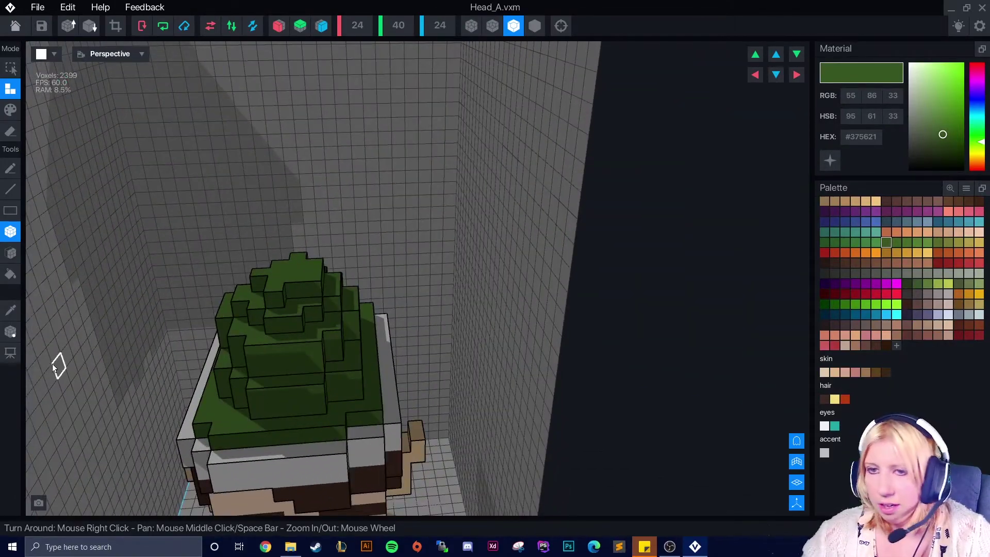
# Sample the band's grey #BFBFBF and add a small block, one voxel high, on the hat's peak.
pyautogui.click(10, 311)
pyautogui.click(287, 455)
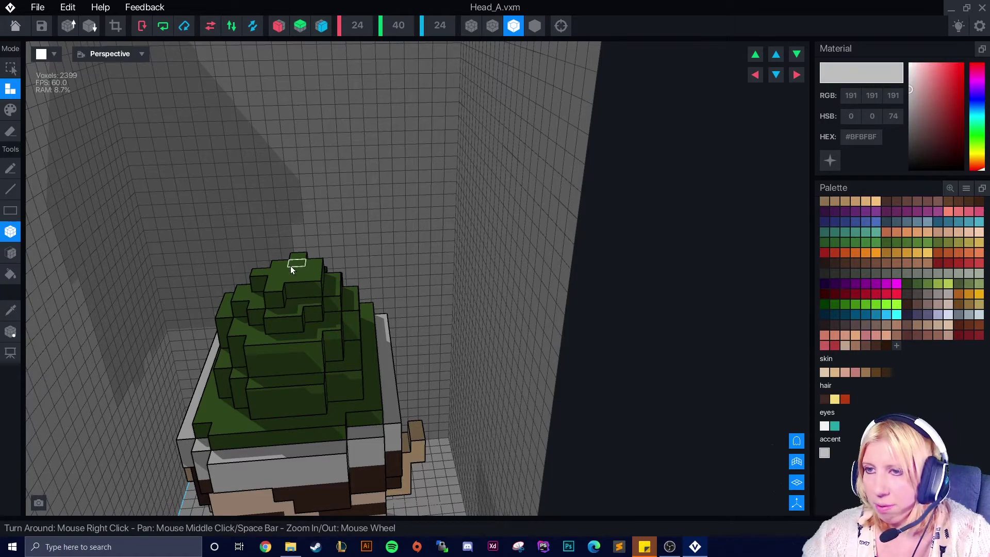
pyautogui.moveTo(286, 264); pyautogui.dragTo(301, 277)
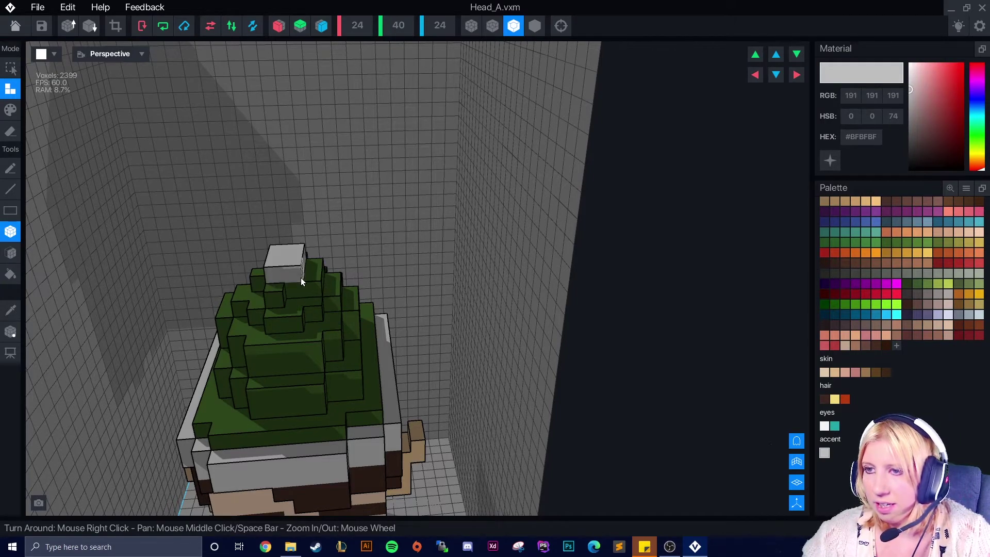
# Sample the hat's green #375621 and erase corner voxels from the crown's middle tier at the front and side.
pyautogui.scroll(-4, 282, 254)
pyautogui.moveTo(320, 402); pyautogui.dragTo(379, 344, button='right')
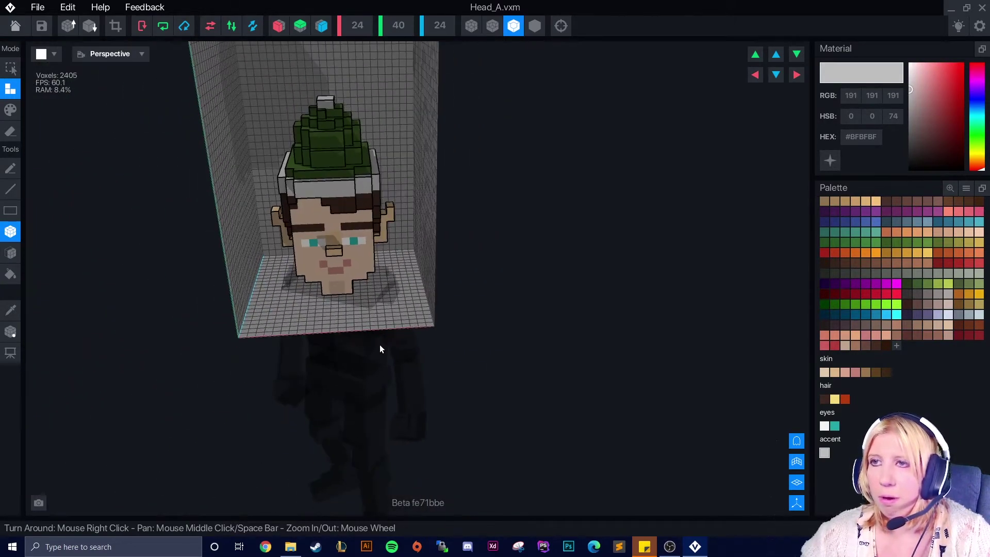
pyautogui.moveTo(289, 262); pyautogui.dragTo(356, 217, button='right')
pyautogui.moveTo(361, 206); pyautogui.dragTo(384, 346, button='middle')
pyautogui.scroll(4, 336, 360)
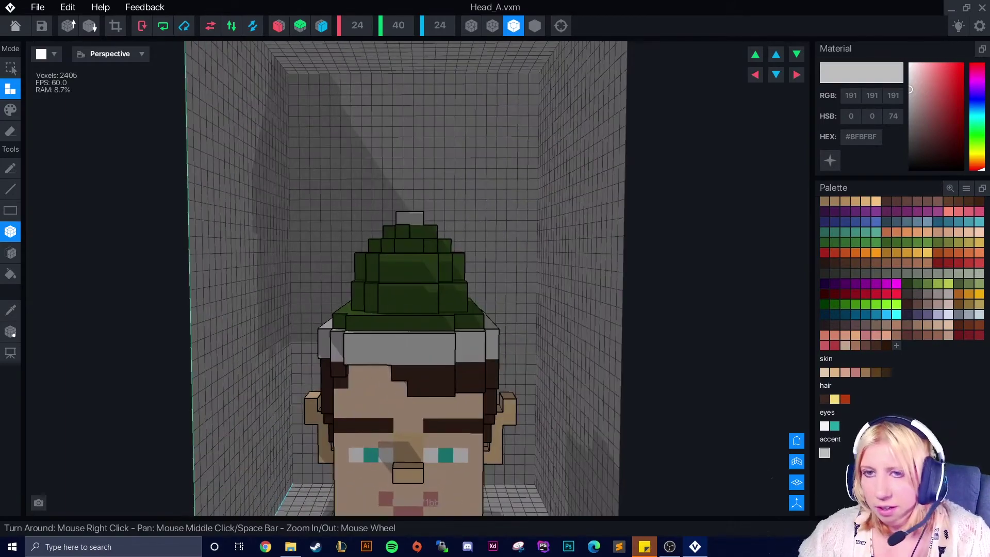
pyautogui.click(10, 309)
pyautogui.click(397, 269)
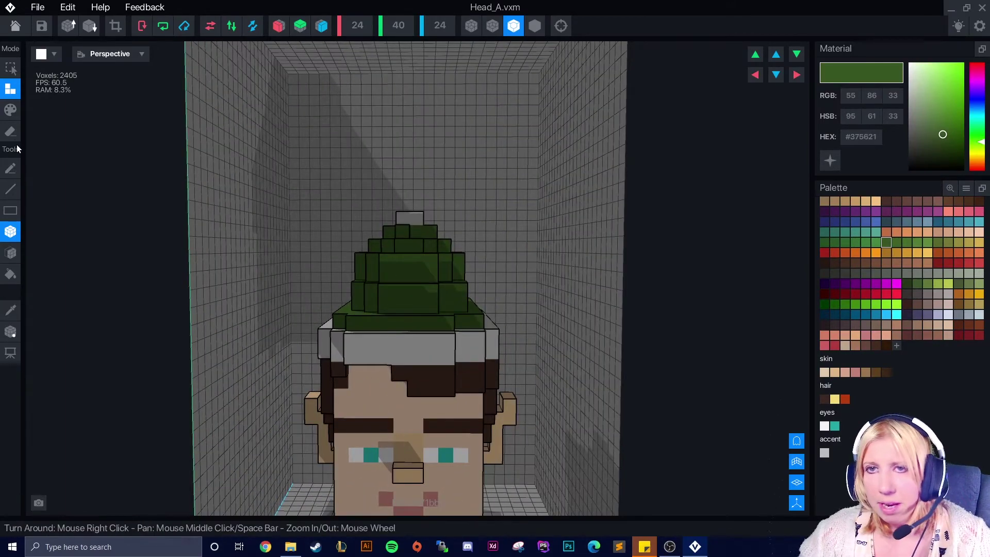
pyautogui.press('e')
pyautogui.moveTo(397, 269)
pyautogui.mouseDown(button='right')
pyautogui.moveTo(415, 356)
pyautogui.moveTo(441, 332)
pyautogui.moveTo(404, 262)
pyautogui.mouseUp(button='right')
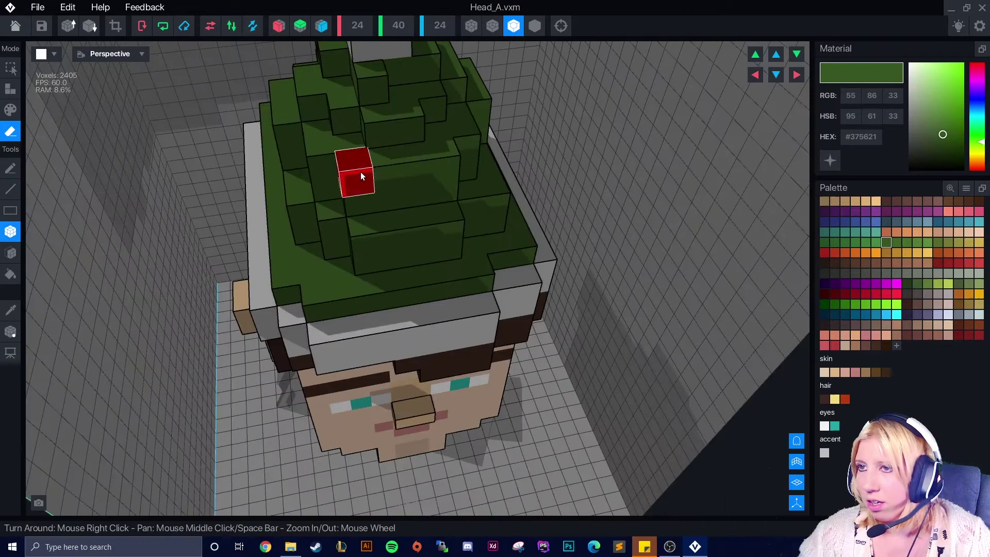
pyautogui.click(323, 153)
pyautogui.moveTo(324, 152)
pyautogui.mouseDown(button='right')
pyautogui.moveTo(510, 178)
pyautogui.moveTo(433, 172)
pyautogui.mouseUp(button='right')
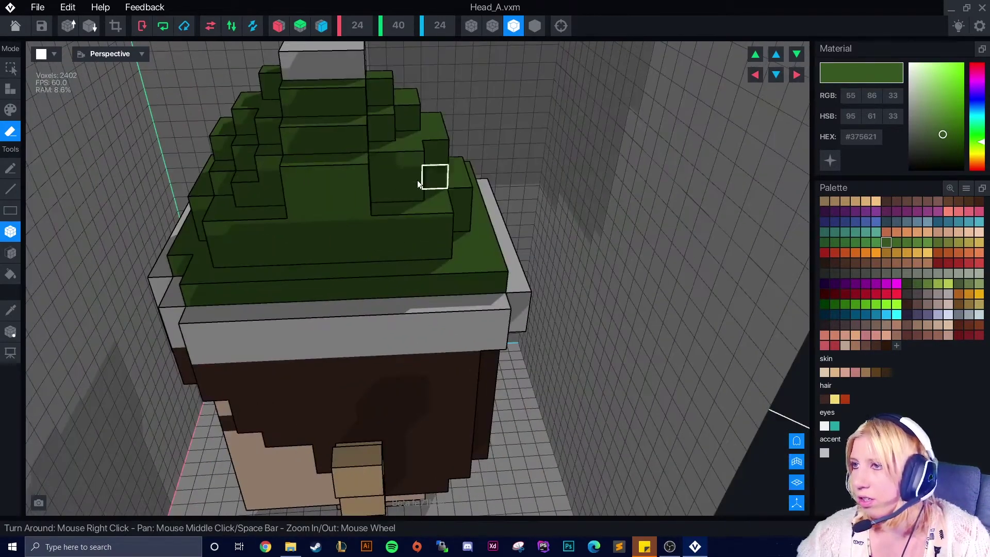
pyautogui.click(302, 167)
# Erase corner voxels from the crown's tiers around the back of the hat to round its outline.
pyautogui.moveTo(302, 167)
pyautogui.mouseDown(button='right')
pyautogui.moveTo(380, 211)
pyautogui.moveTo(415, 213)
pyautogui.mouseUp(button='right')
pyautogui.click(442, 213)
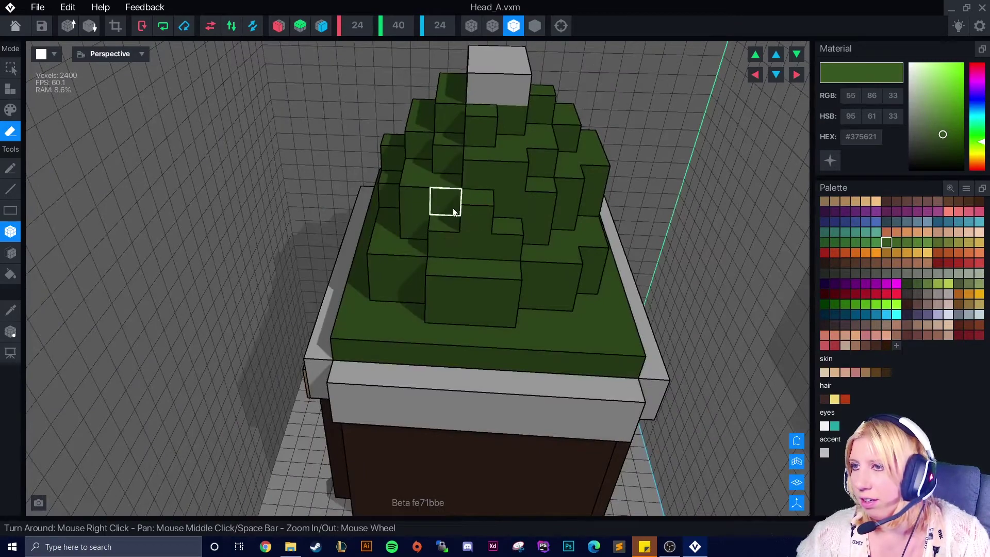
pyautogui.click(415, 199)
pyautogui.click(539, 202)
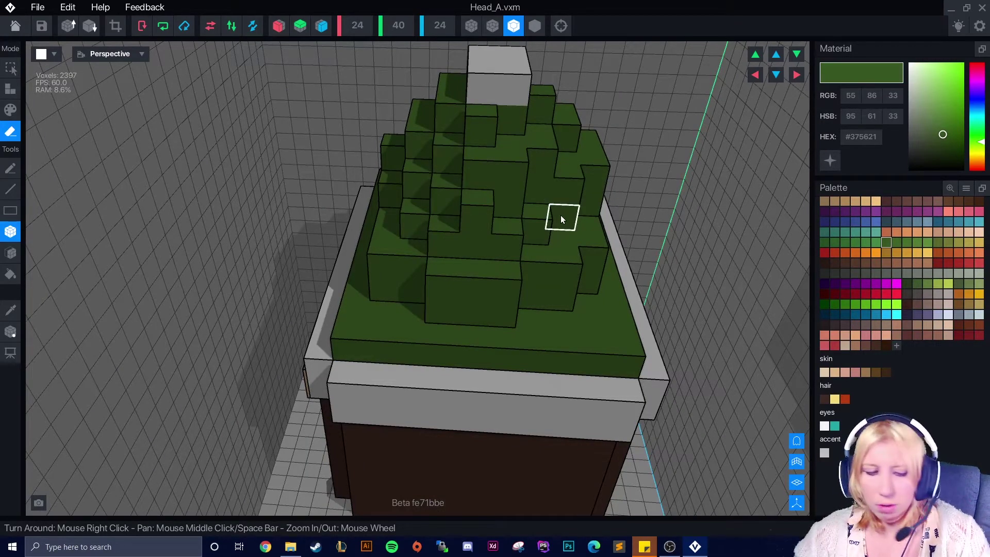
pyautogui.click(561, 216)
pyautogui.moveTo(561, 216); pyautogui.dragTo(513, 203, button='right')
pyautogui.click(616, 232)
pyautogui.moveTo(623, 242); pyautogui.dragTo(611, 247, button='right')
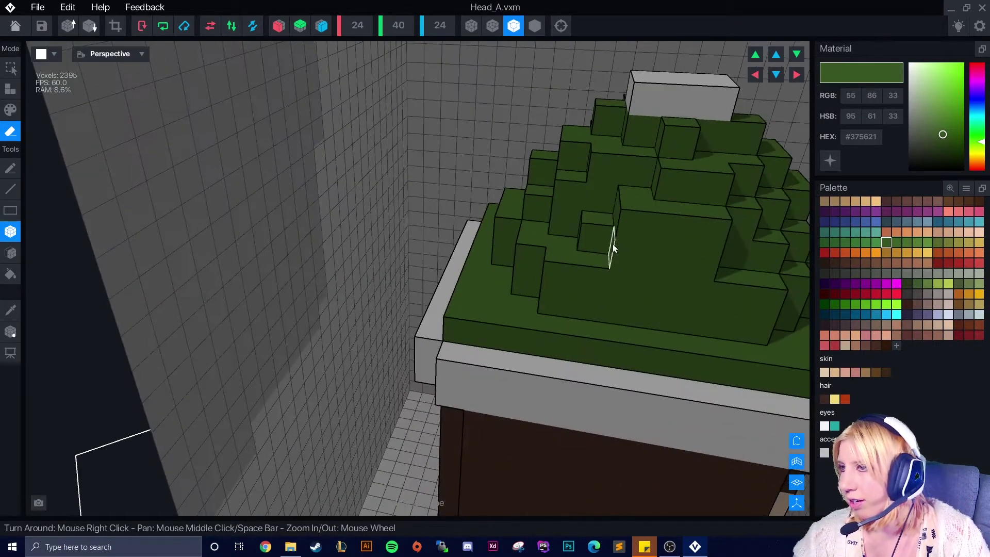
pyautogui.click(710, 232)
pyautogui.moveTo(710, 232)
pyautogui.mouseDown(button='right')
pyautogui.moveTo(645, 259)
pyautogui.moveTo(515, 247)
pyautogui.moveTo(527, 256)
pyautogui.moveTo(495, 169)
pyautogui.moveTo(424, 204)
pyautogui.moveTo(415, 322)
pyautogui.moveTo(376, 316)
pyautogui.mouseUp(button='right')
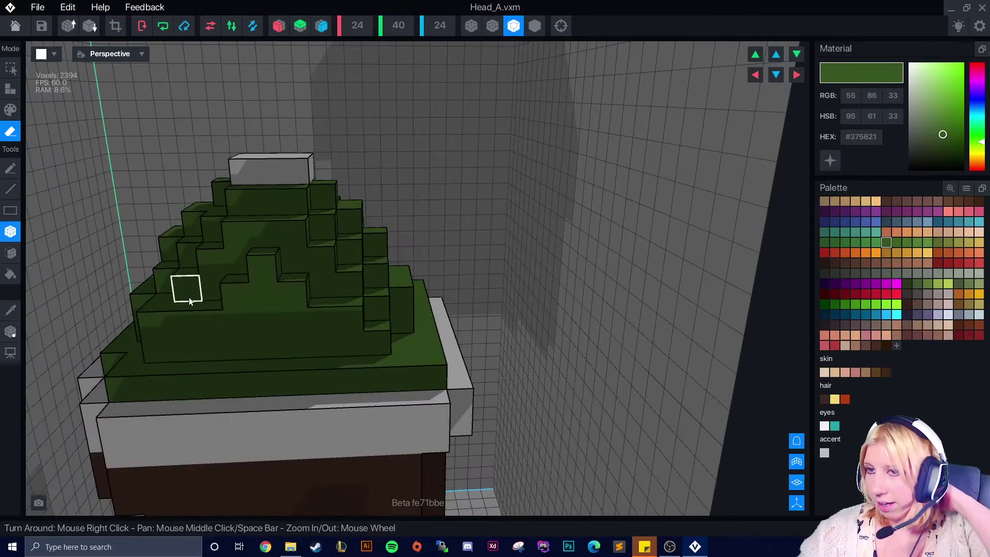
# Erase the upper corner voxels of the crown's lower tier around the front and sides of the hat.
pyautogui.click(148, 312)
pyautogui.moveTo(148, 312)
pyautogui.mouseDown(button='right')
pyautogui.moveTo(194, 347)
pyautogui.moveTo(239, 405)
pyautogui.moveTo(505, 318)
pyautogui.mouseUp(button='right')
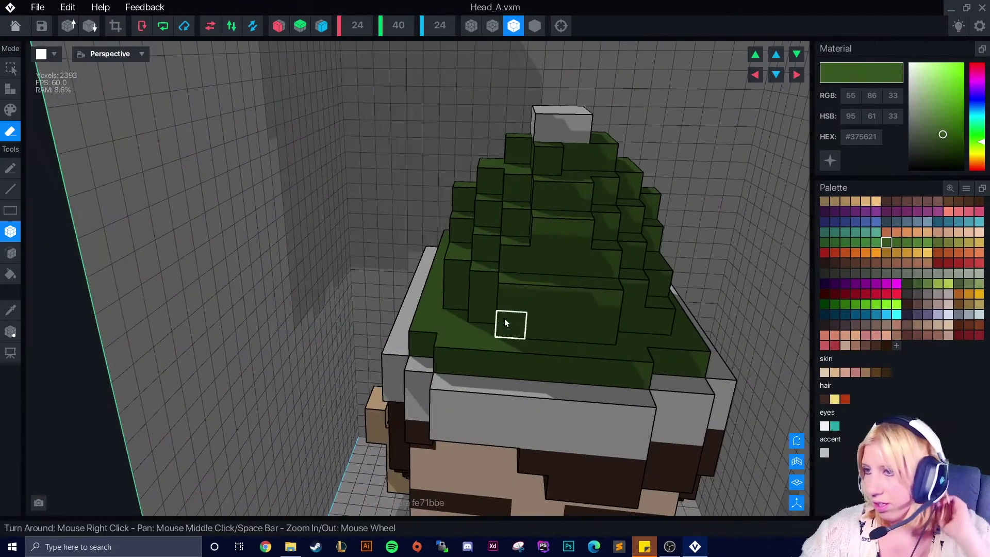
pyautogui.click(605, 314)
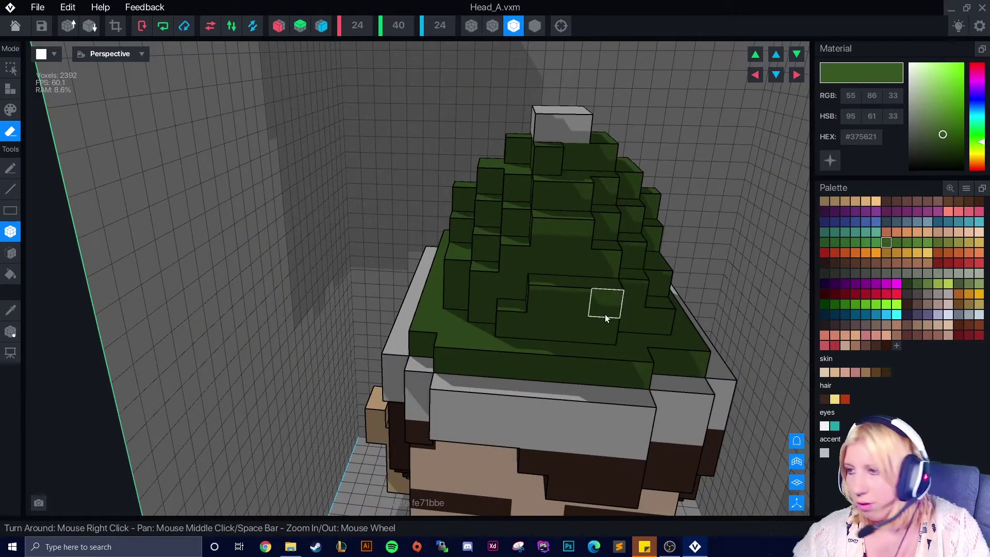
pyautogui.moveTo(416, 382)
pyautogui.mouseDown(button='right')
pyautogui.moveTo(578, 379)
pyautogui.moveTo(567, 395)
pyautogui.moveTo(547, 376)
pyautogui.mouseUp(button='right')
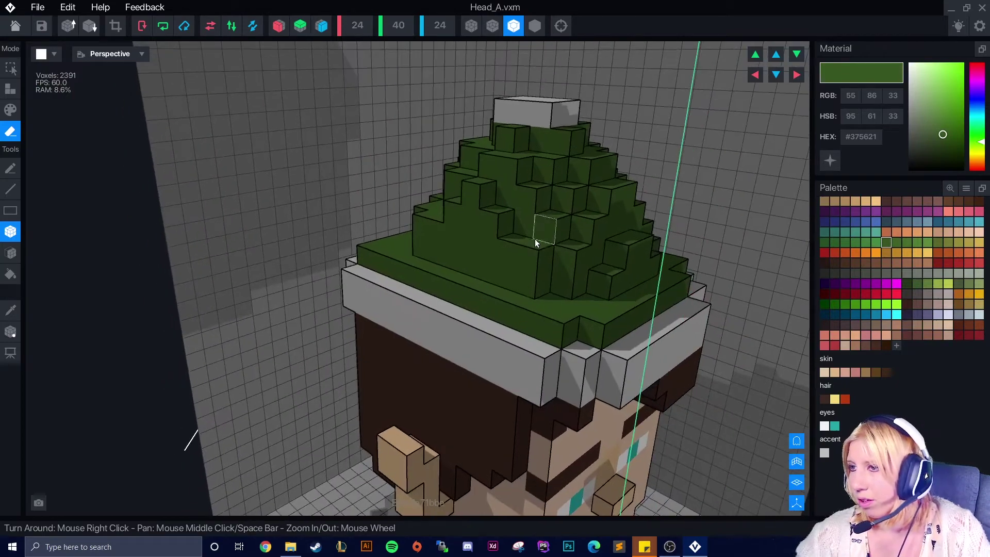
pyautogui.click(531, 260)
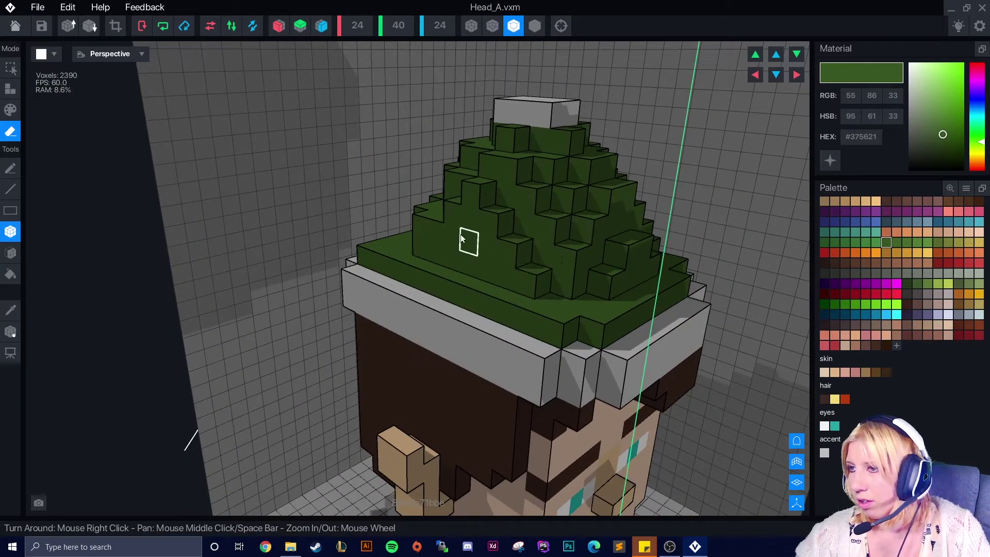
pyautogui.click(422, 221)
pyautogui.moveTo(422, 220)
pyautogui.mouseDown(button='right')
pyautogui.moveTo(553, 361)
pyautogui.moveTo(483, 329)
pyautogui.moveTo(444, 390)
pyautogui.moveTo(488, 404)
pyautogui.mouseUp(button='right')
pyautogui.click(484, 328)
# Examine the hat and face from the front at different distances and from a slight angle.
pyautogui.scroll(-3, 483, 329)
pyautogui.moveTo(488, 405); pyautogui.dragTo(486, 390, button='middle')
pyautogui.scroll(-3, 487, 390)
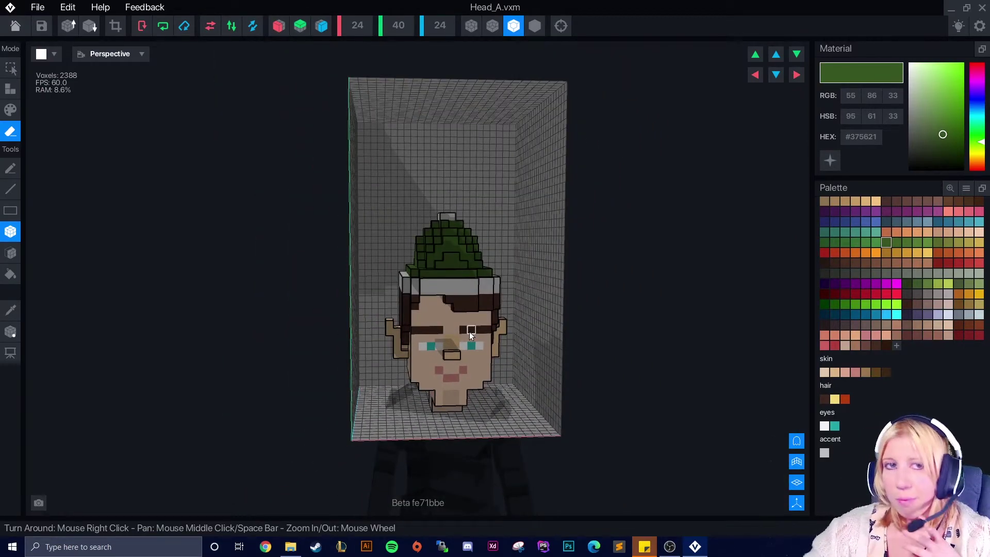
pyautogui.moveTo(516, 422)
pyautogui.mouseDown(button='right')
pyautogui.moveTo(523, 409)
pyautogui.moveTo(517, 413)
pyautogui.mouseUp(button='right')
pyautogui.scroll(4, 516, 415)
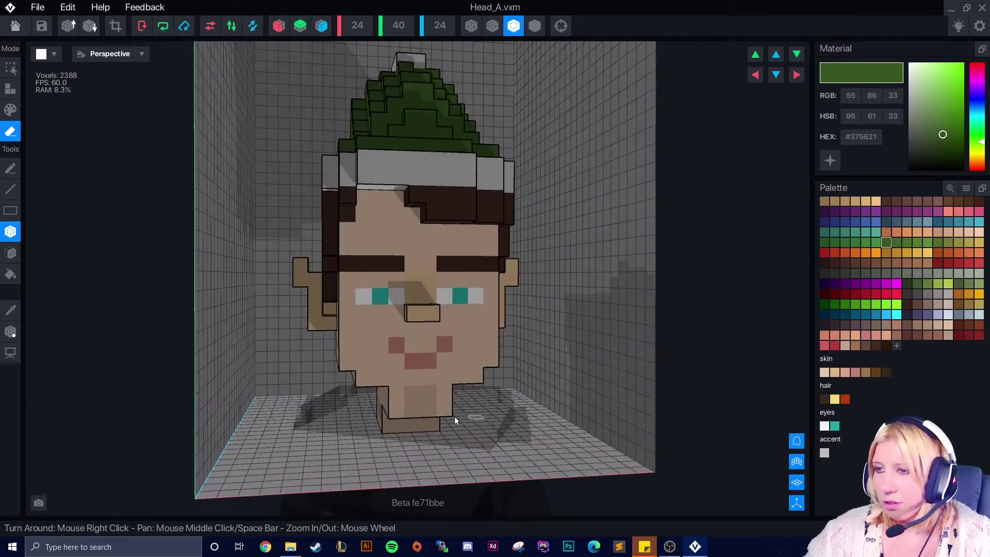
pyautogui.scroll(1, 479, 420)
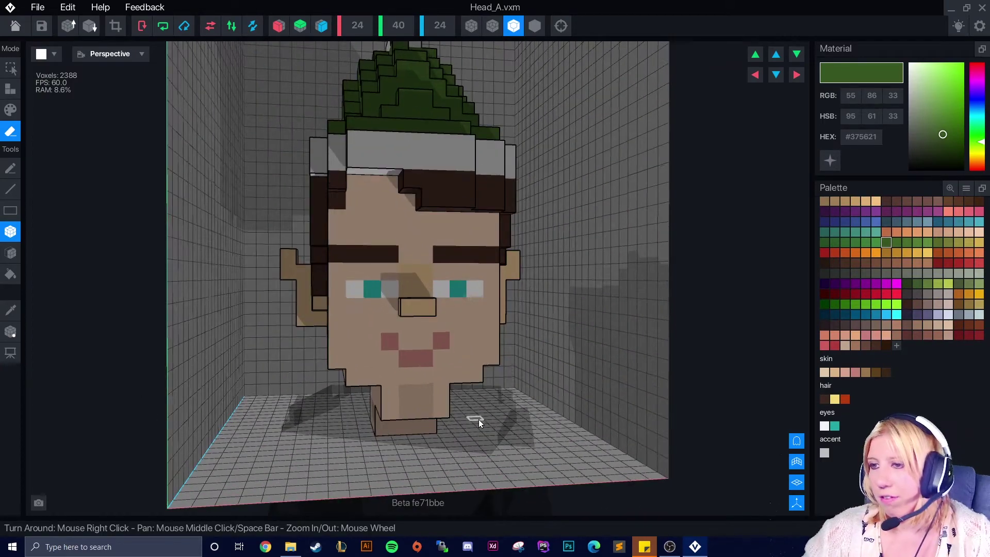
pyautogui.scroll(3, 448, 421)
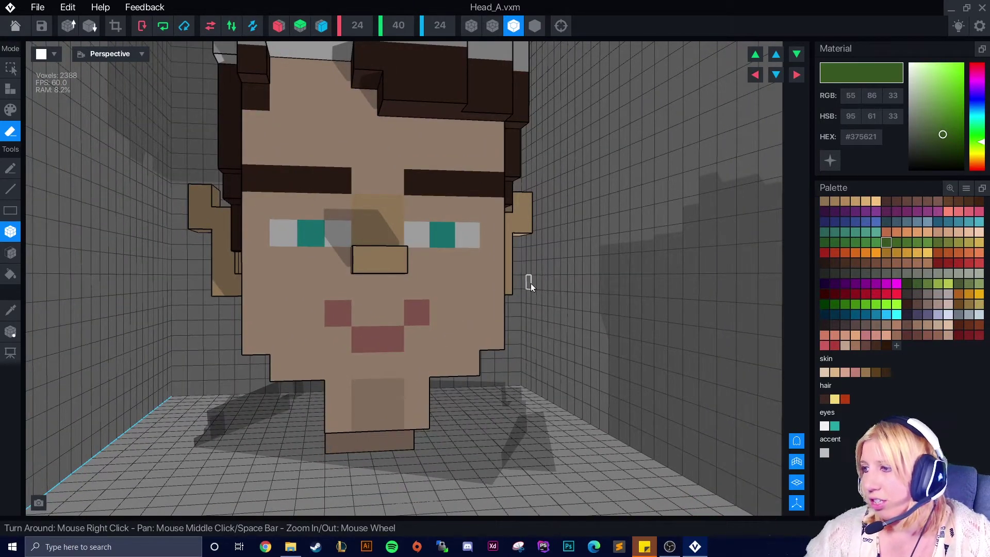
pyautogui.scroll(-5, 510, 289)
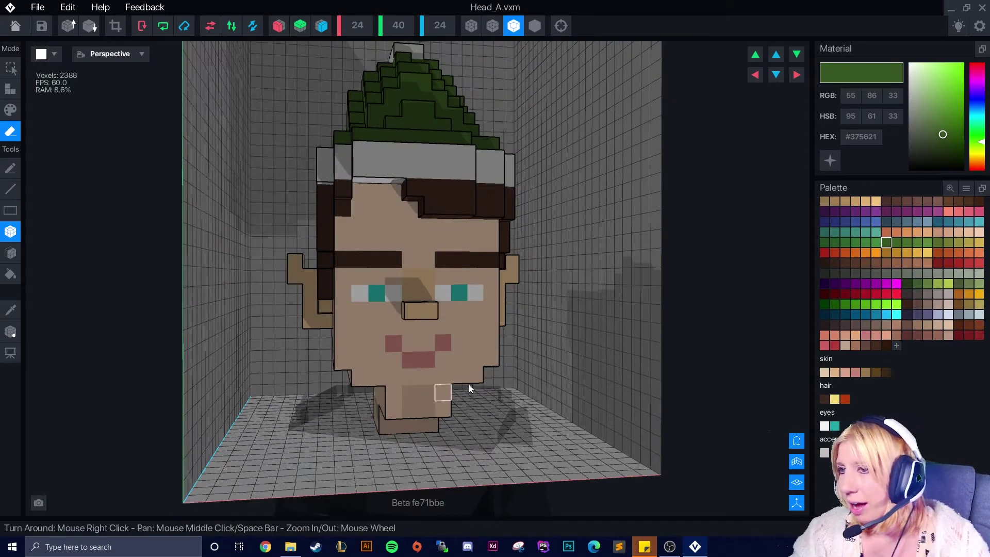
pyautogui.scroll(2, 363, 273)
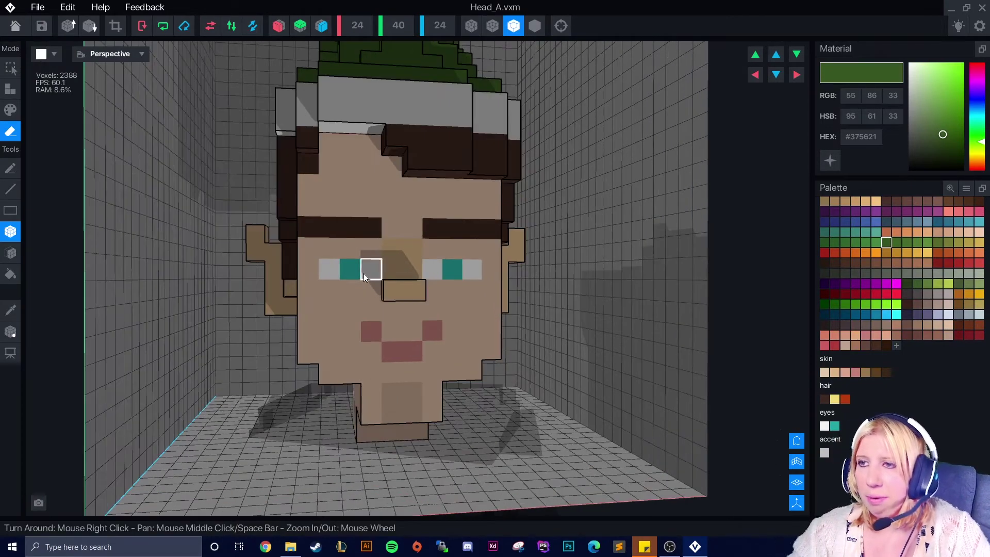
pyautogui.moveTo(388, 296); pyautogui.dragTo(388, 304, button='right')
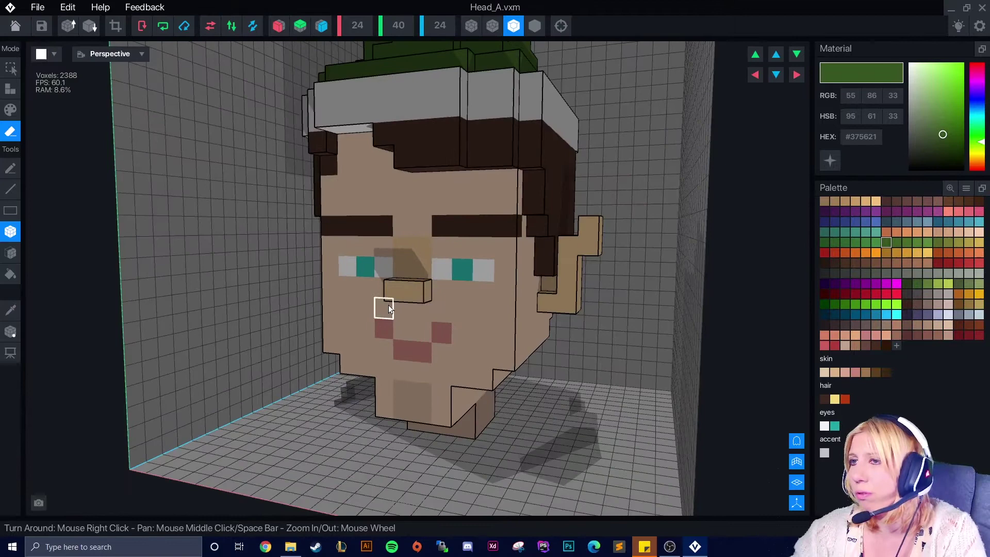
# Paint the hair and eyebrows lighter brown #634332 with the Face tool, covering the front, sides and back.
pyautogui.click(866, 264)
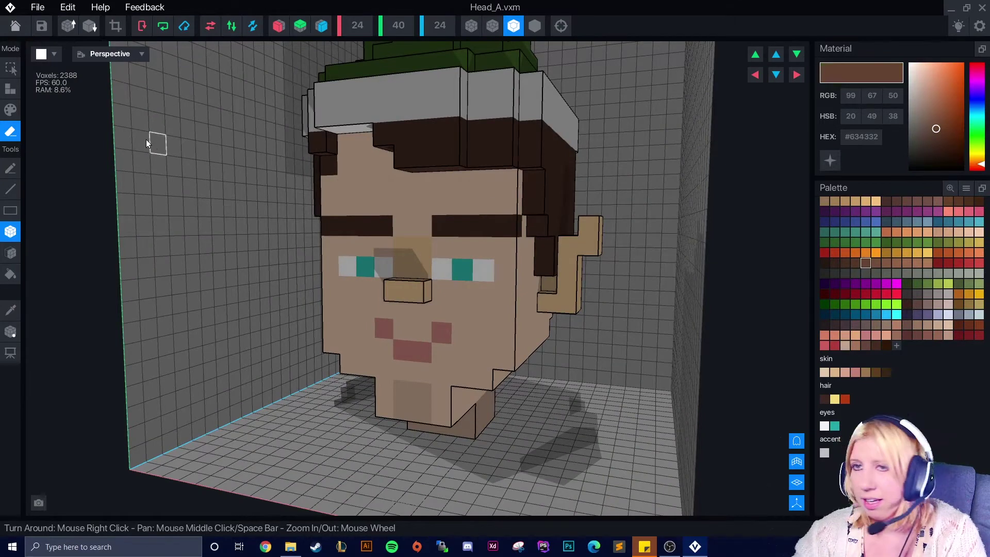
pyautogui.click(11, 110)
pyautogui.click(11, 253)
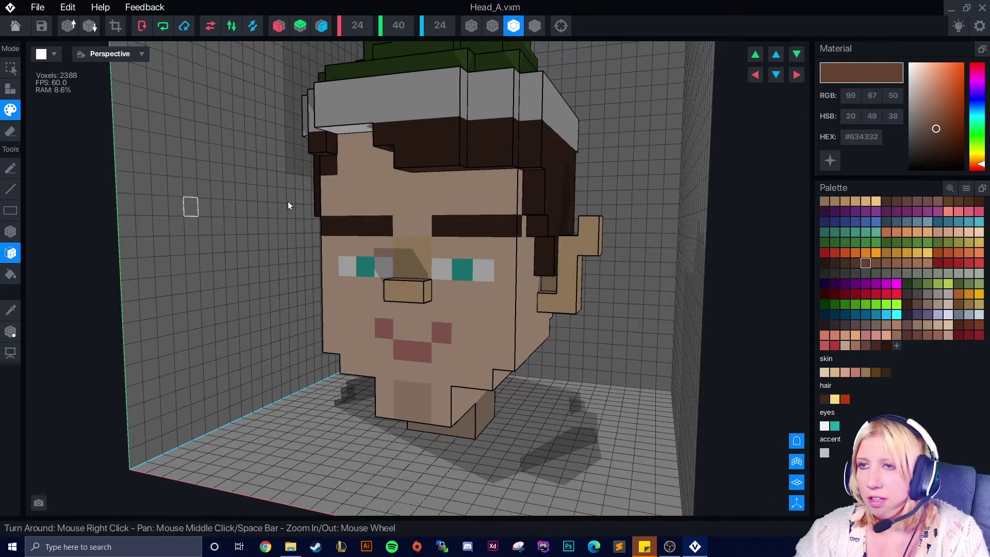
pyautogui.click(486, 155)
pyautogui.moveTo(536, 153); pyautogui.dragTo(517, 223, button='right')
pyautogui.click(565, 185)
pyautogui.click(424, 243)
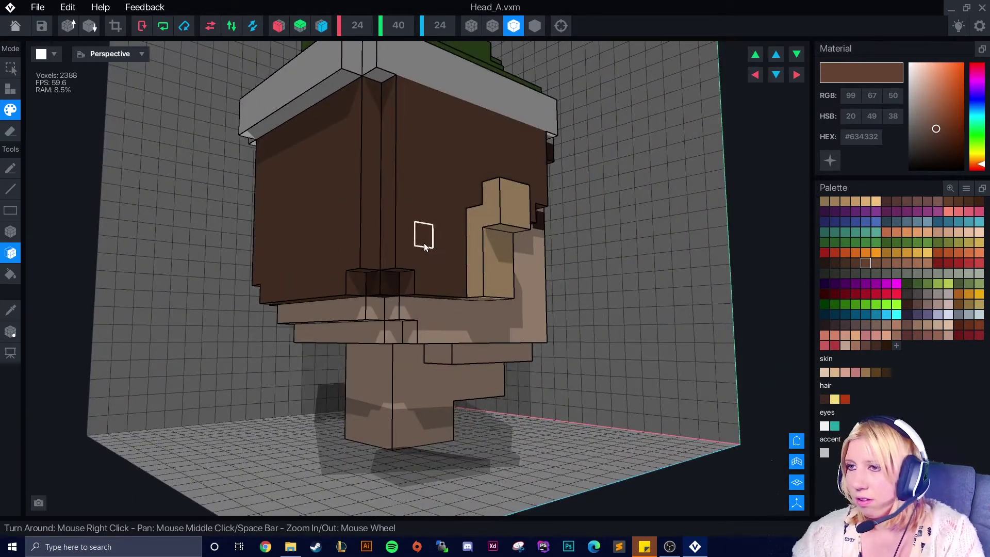
pyautogui.moveTo(372, 278); pyautogui.dragTo(484, 169, button='right')
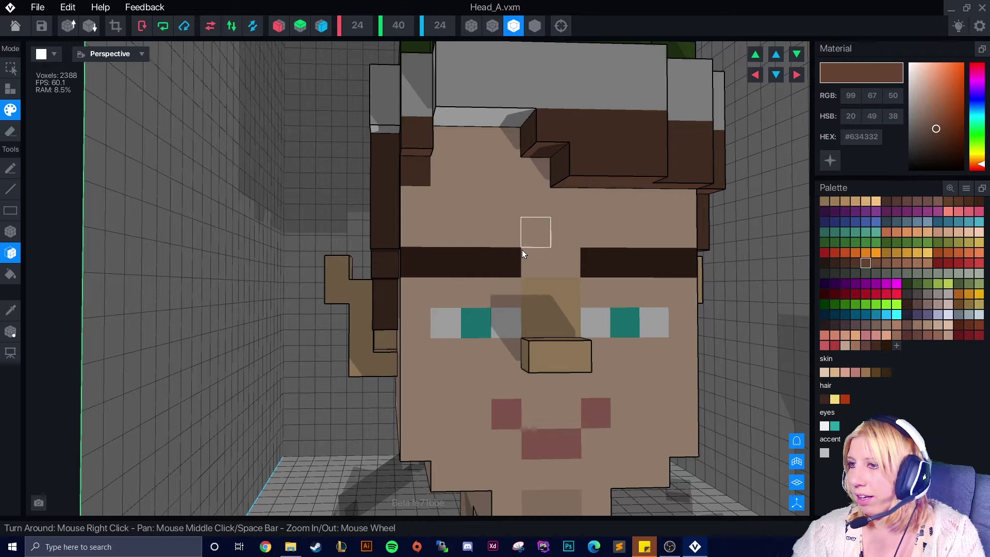
pyautogui.scroll(-3, 488, 335)
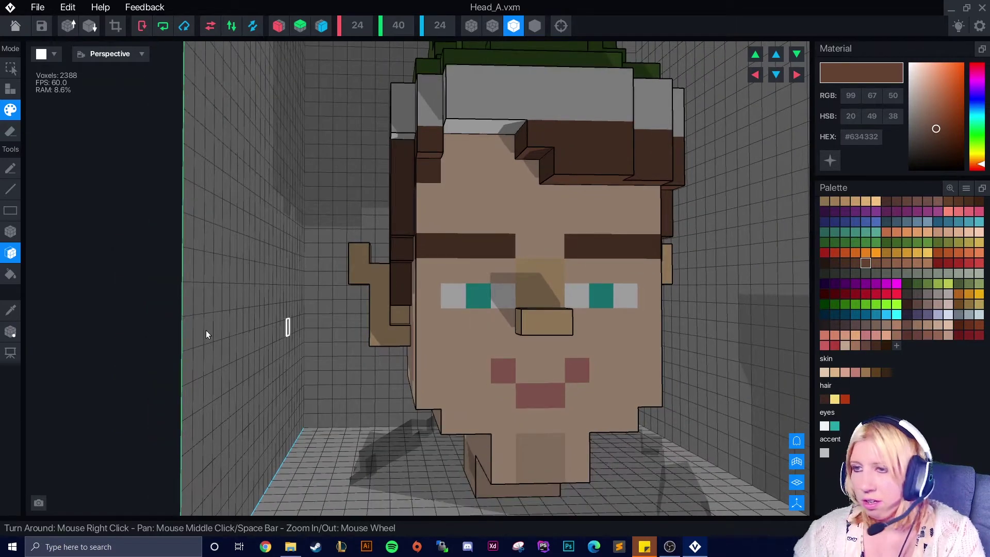
# Sample the skin colour #DDBCA2 and shorten both eyebrows by painting their outer end voxels with the Box tool.
pyautogui.click(10, 310)
pyautogui.click(431, 382)
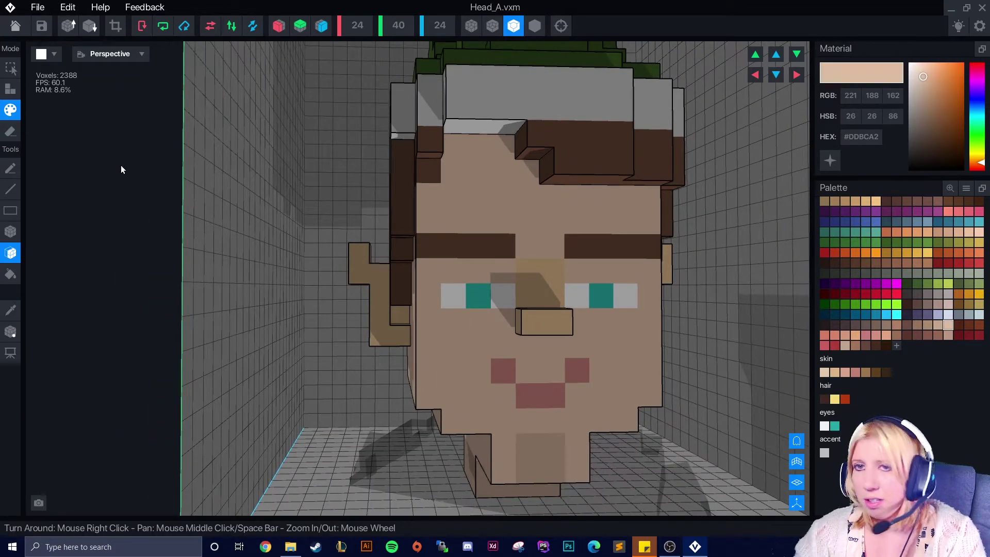
pyautogui.click(435, 251)
pyautogui.hotkey('ctrl', 'z')
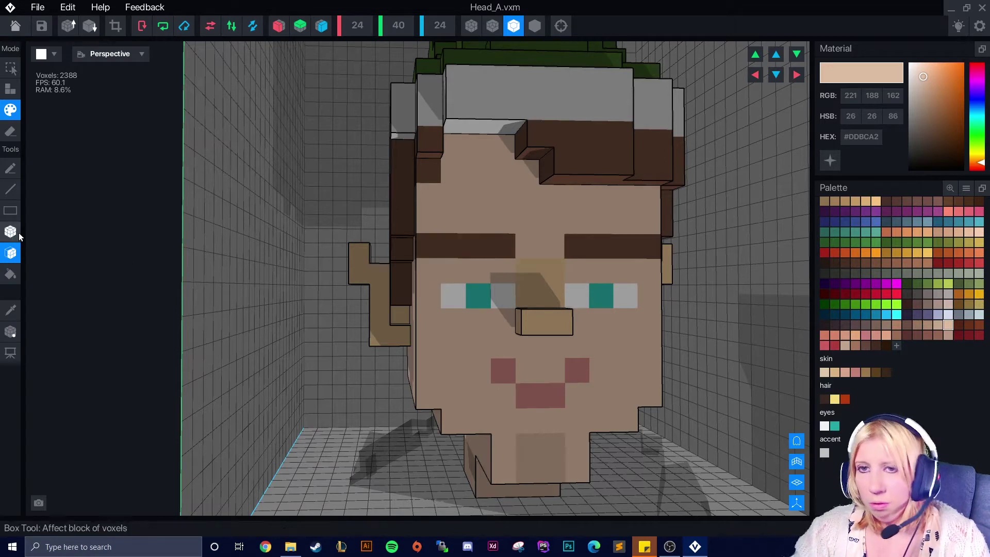
pyautogui.click(17, 233)
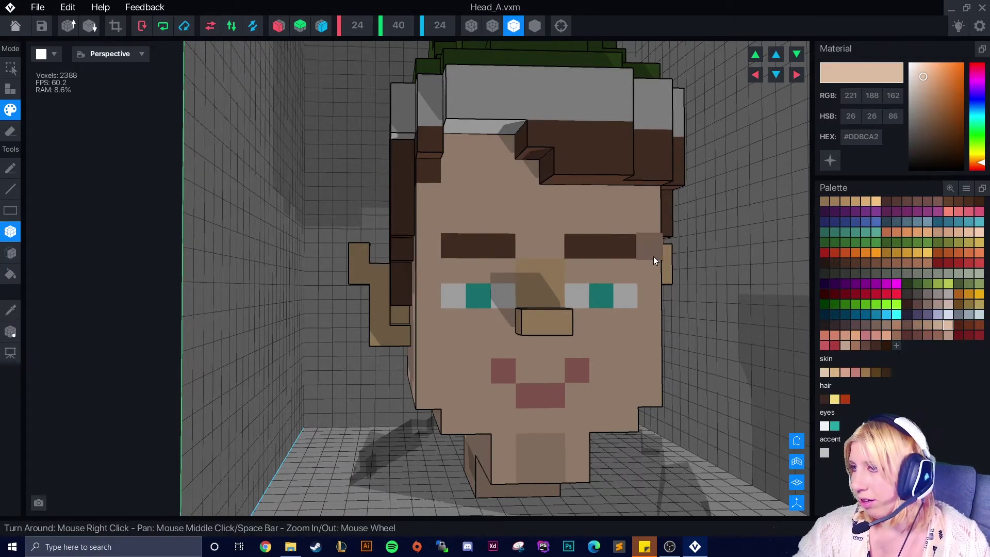
pyautogui.moveTo(654, 256); pyautogui.dragTo(514, 272, button='right')
pyautogui.scroll(3, 576, 350)
pyautogui.scroll(-3, 593, 345)
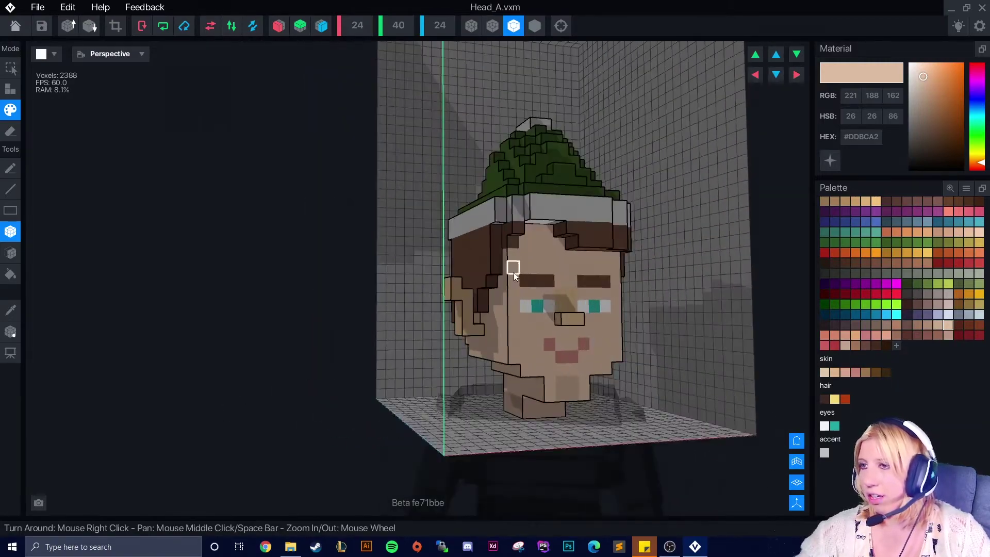
# Sample the hair brown #634332 and add a voxel of it to the fringe below the hat brim with the Box tool.
pyautogui.scroll(3, 514, 272)
pyautogui.click(11, 309)
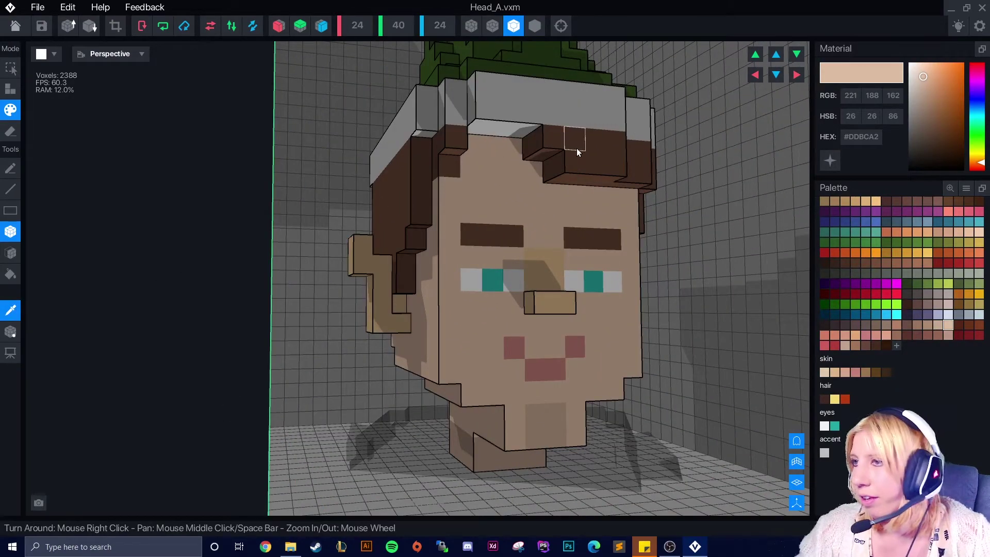
pyautogui.click(577, 148)
pyautogui.click(10, 89)
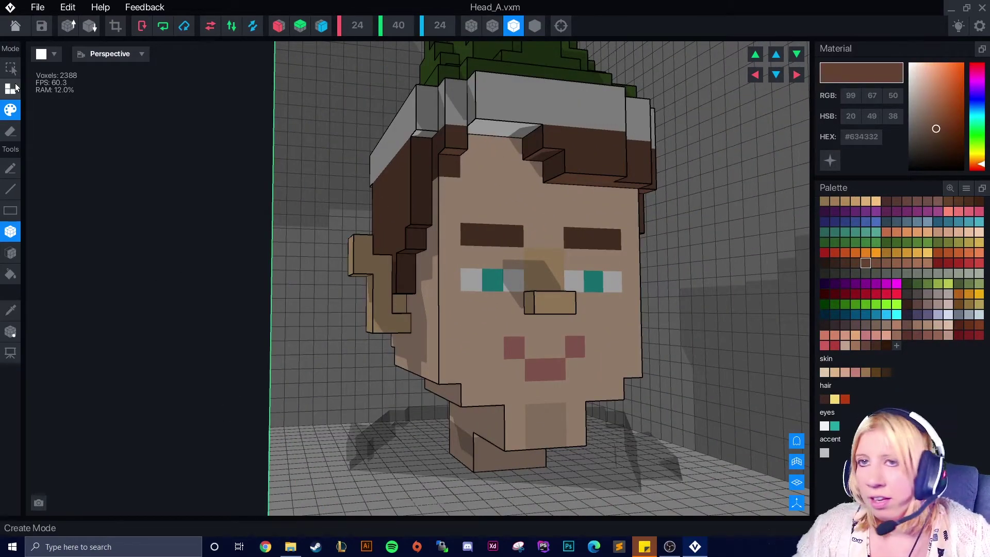
pyautogui.click(478, 140)
pyautogui.moveTo(478, 141); pyautogui.dragTo(472, 174, button='right')
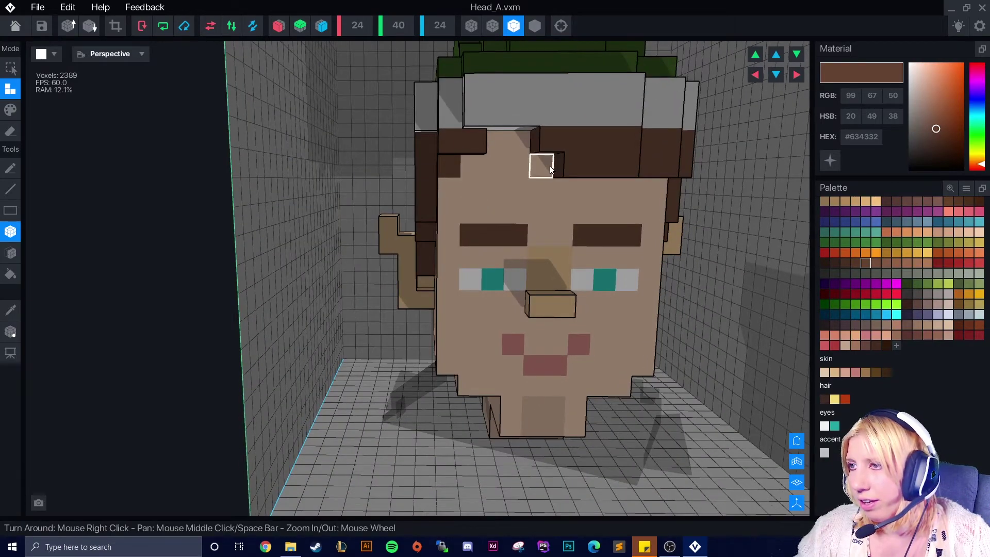
# Trim the head model's volume so the bounding box shrinks to fit the voxels.
pyautogui.scroll(-3, 478, 177)
pyautogui.moveTo(361, 216); pyautogui.dragTo(489, 240, button='right')
pyautogui.scroll(-3, 485, 240)
pyautogui.moveTo(470, 293); pyautogui.dragTo(488, 237, button='right')
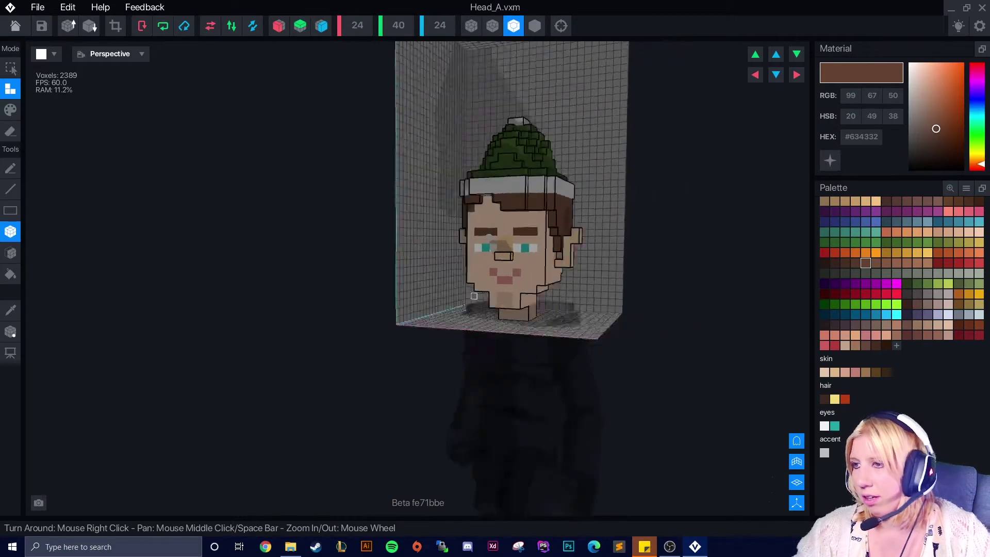
pyautogui.scroll(-2, 474, 296)
pyautogui.moveTo(477, 297); pyautogui.dragTo(371, 170, button='right')
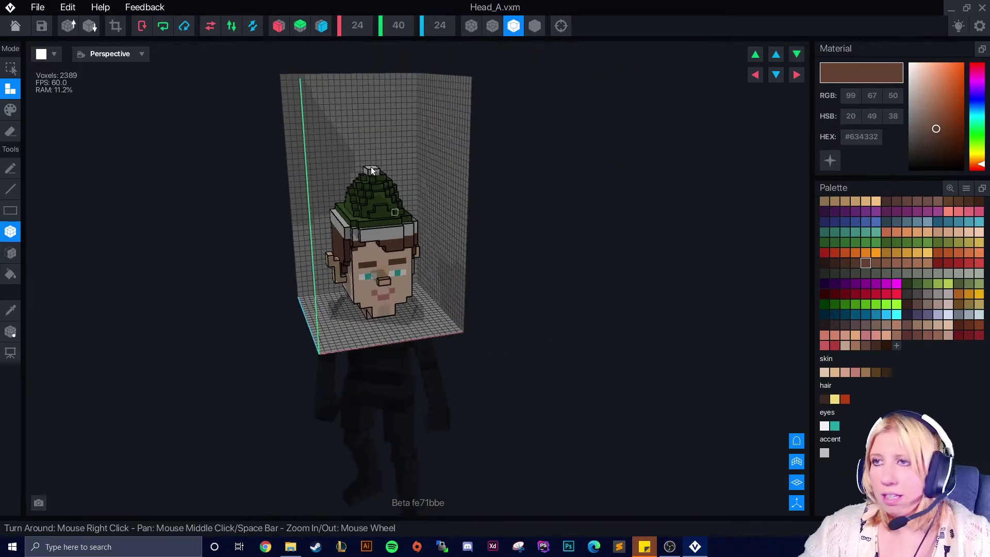
pyautogui.click(114, 27)
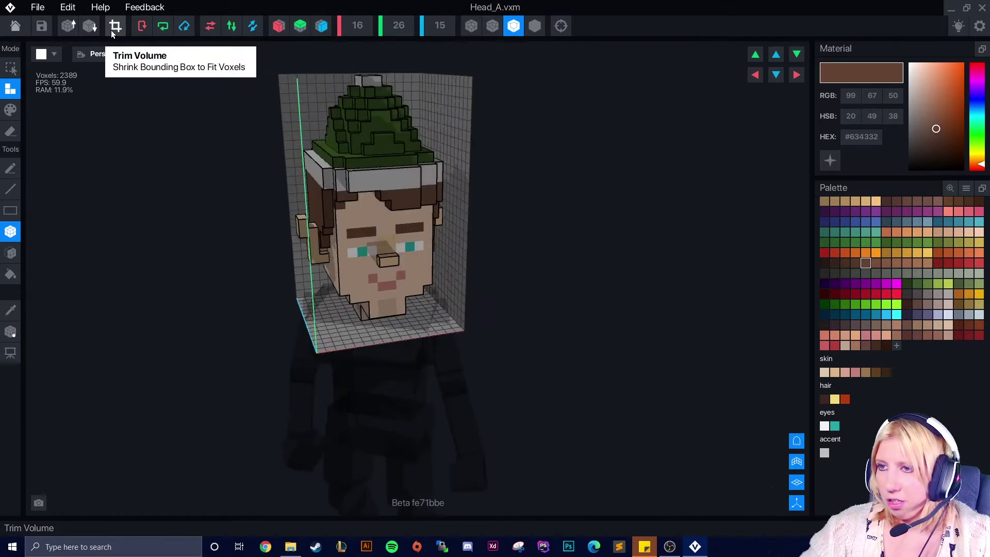
# Check the trimmed head from several angles, save Head_A and return to the avatar rig.
pyautogui.scroll(3, 351, 258)
pyautogui.moveTo(359, 251); pyautogui.dragTo(331, 243, button='right')
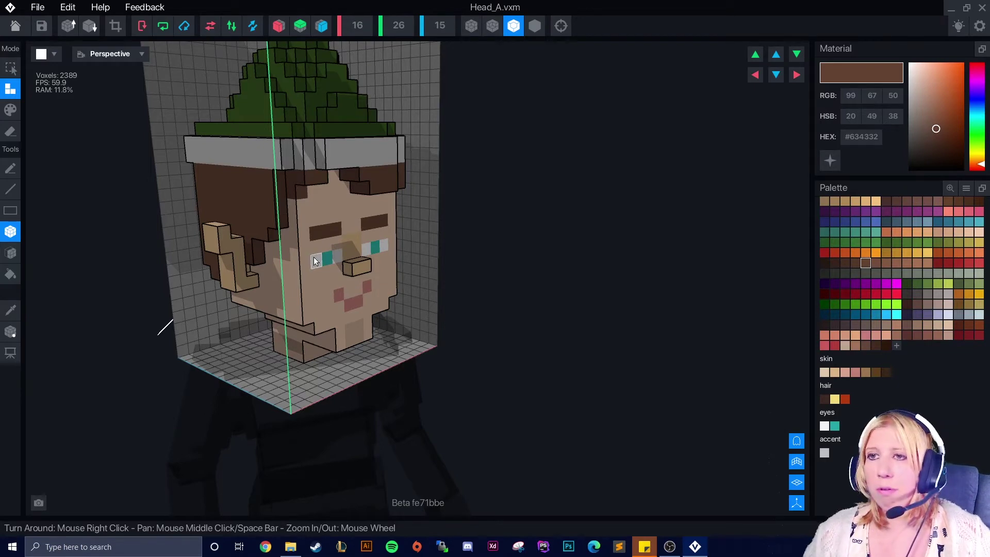
pyautogui.moveTo(313, 257); pyautogui.dragTo(471, 252, button='right')
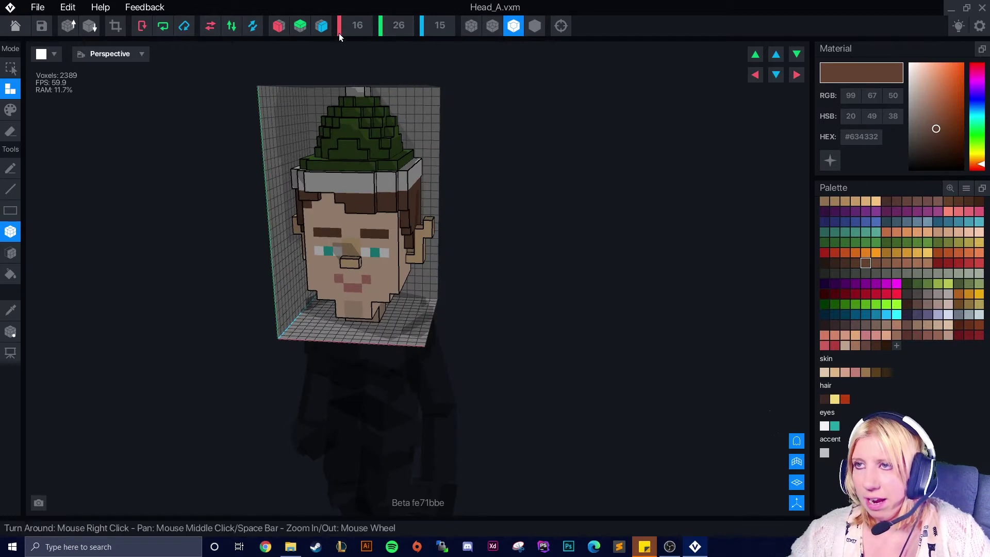
pyautogui.moveTo(299, 317); pyautogui.dragTo(308, 339, button='right')
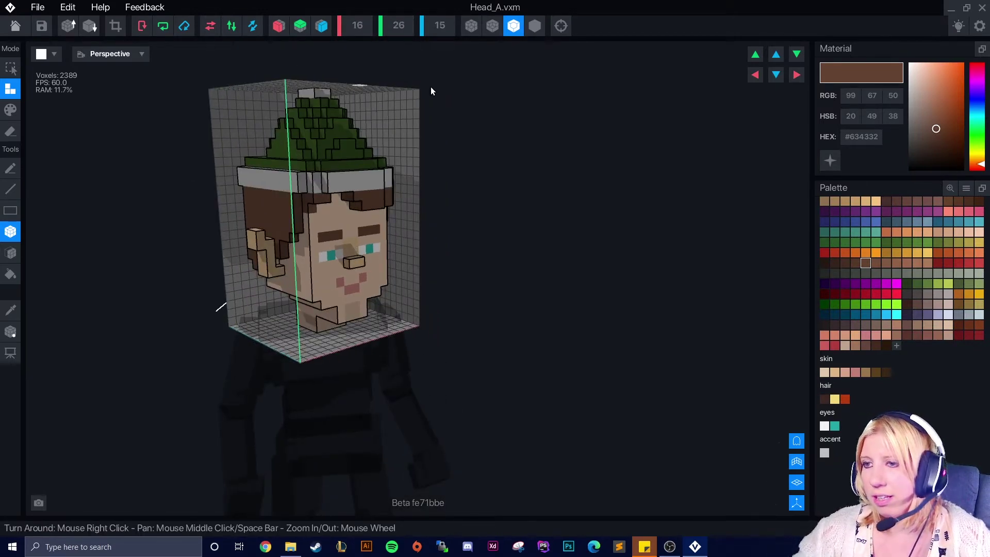
pyautogui.click(15, 27)
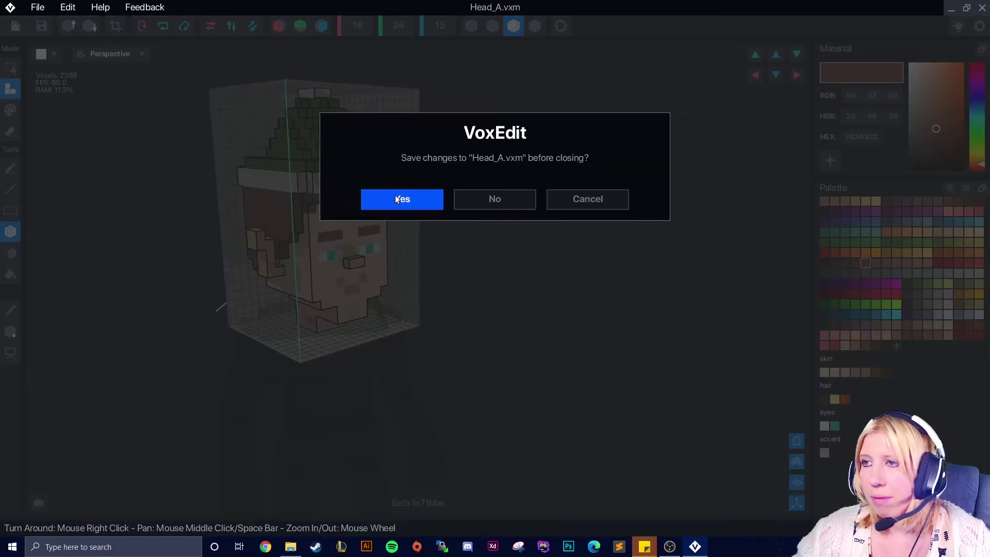
pyautogui.click(401, 199)
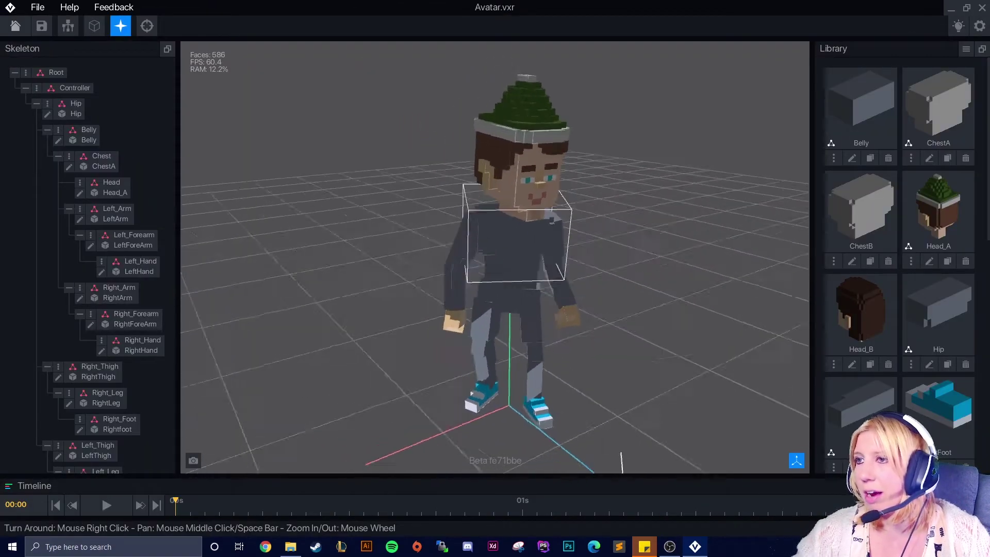
# Inspect where the head meets the chest from the side and reopen Head_A for editing.
pyautogui.moveTo(474, 234); pyautogui.dragTo(474, 234, button='right')
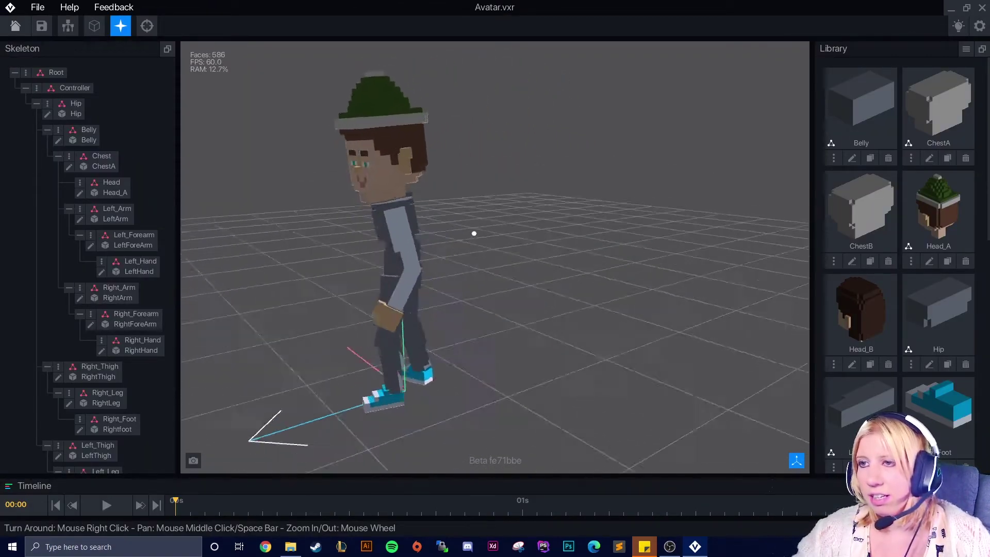
pyautogui.scroll(2, 471, 258)
pyautogui.scroll(5, 386, 235)
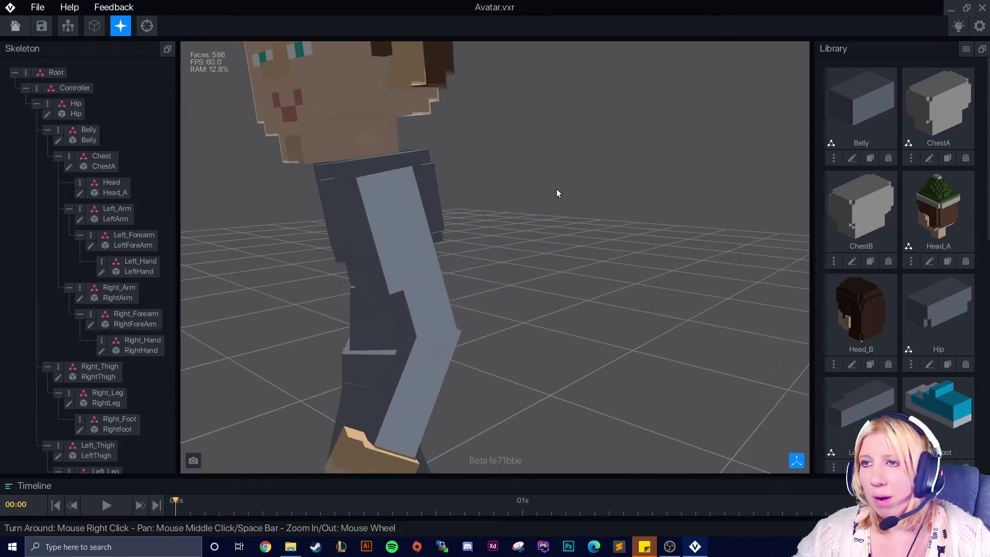
pyautogui.moveTo(386, 234); pyautogui.dragTo(392, 237, button='right')
pyautogui.click(369, 121)
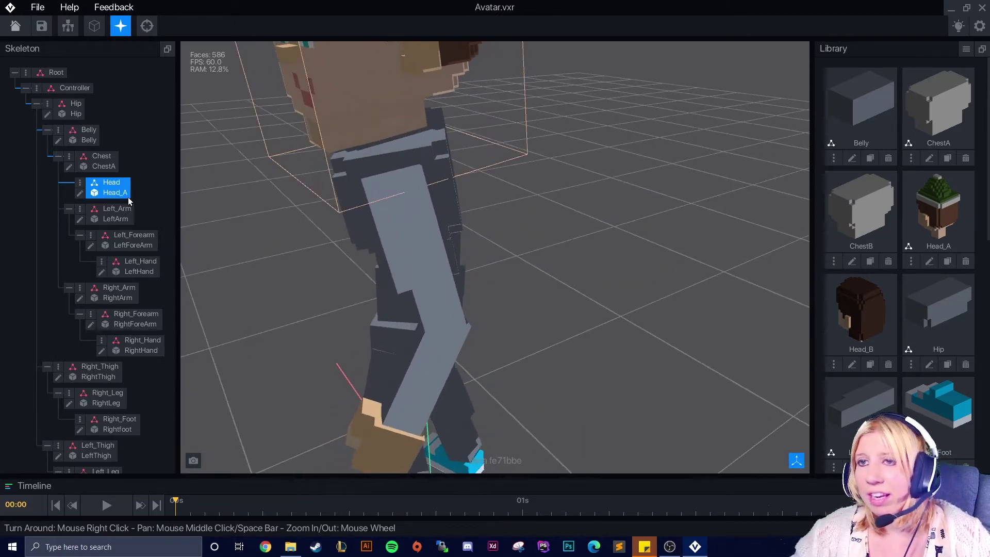
pyautogui.click(79, 193)
# Erase the excess skin-coloured voxels beneath the chin near the neck with the Pen tool.
pyautogui.moveTo(170, 296); pyautogui.dragTo(304, 333, button='right')
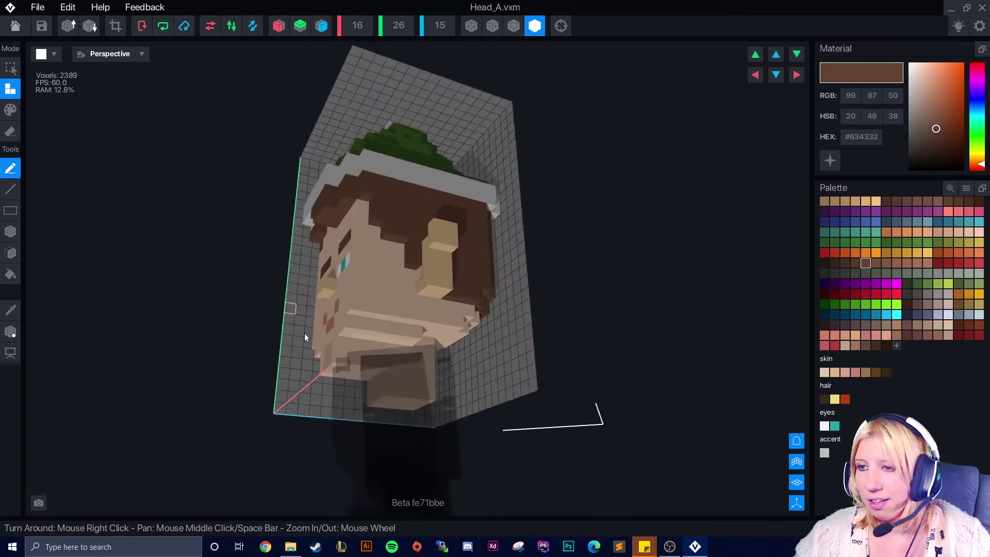
pyautogui.scroll(3, 295, 377)
pyautogui.moveTo(285, 422); pyautogui.dragTo(289, 399, button='middle')
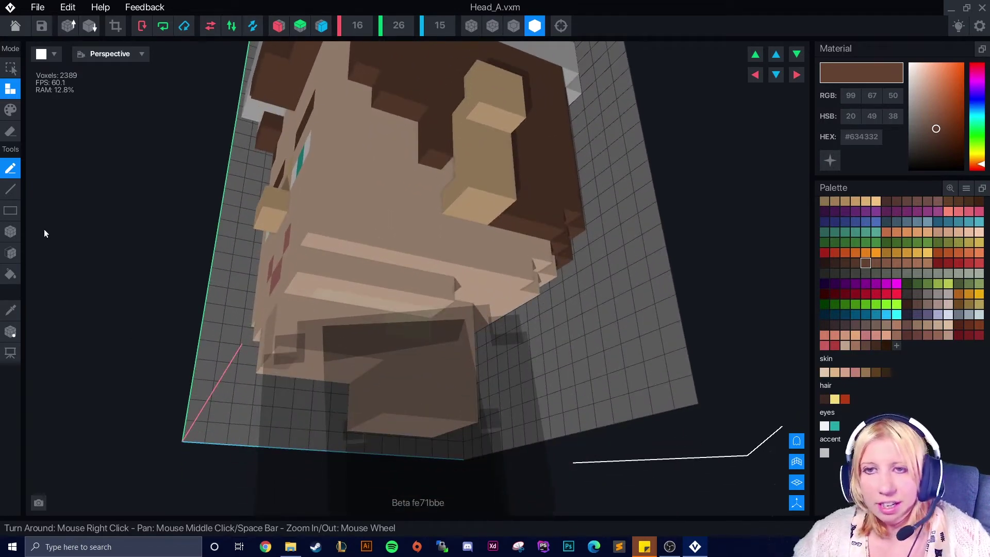
pyautogui.click(11, 131)
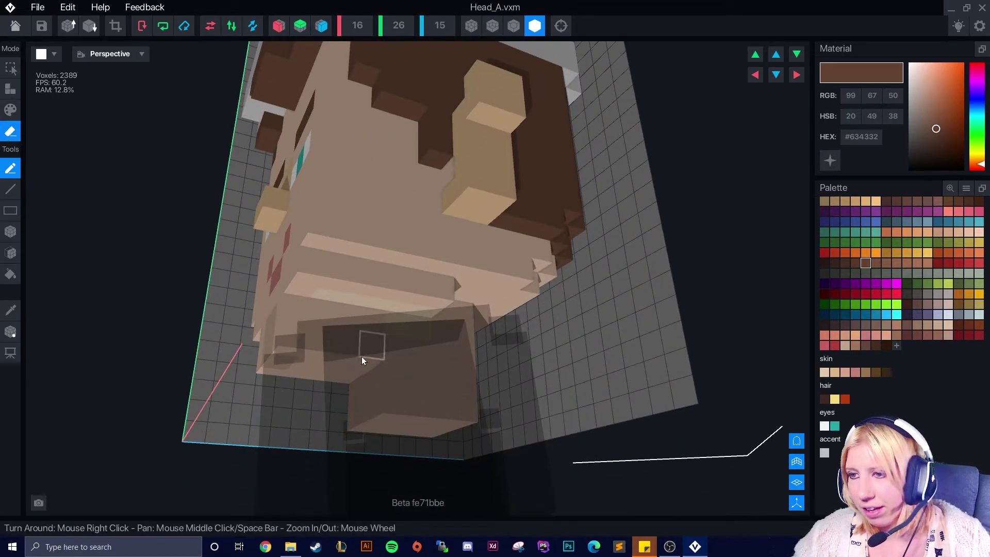
pyautogui.moveTo(332, 379)
pyautogui.mouseDown()
pyautogui.moveTo(348, 356)
pyautogui.moveTo(336, 361)
pyautogui.mouseUp()
pyautogui.moveTo(318, 399)
pyautogui.mouseDown(button='right')
pyautogui.moveTo(240, 399)
pyautogui.moveTo(317, 438)
pyautogui.moveTo(392, 439)
pyautogui.moveTo(307, 398)
pyautogui.moveTo(325, 400)
pyautogui.moveTo(265, 342)
pyautogui.mouseUp(button='right')
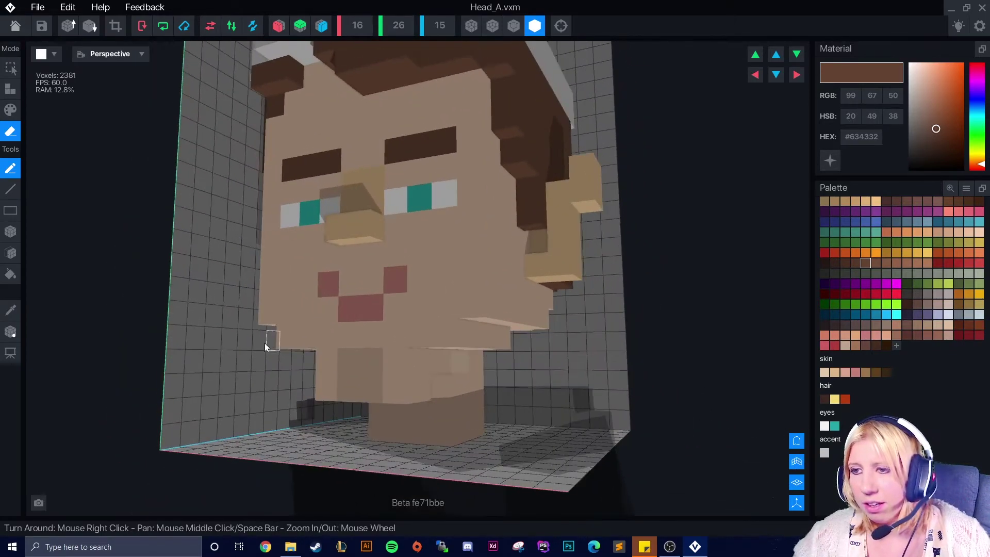
# Save the chin edit, return to the avatar rig and view the whole avatar from the front.
pyautogui.click(16, 26)
pyautogui.click(381, 197)
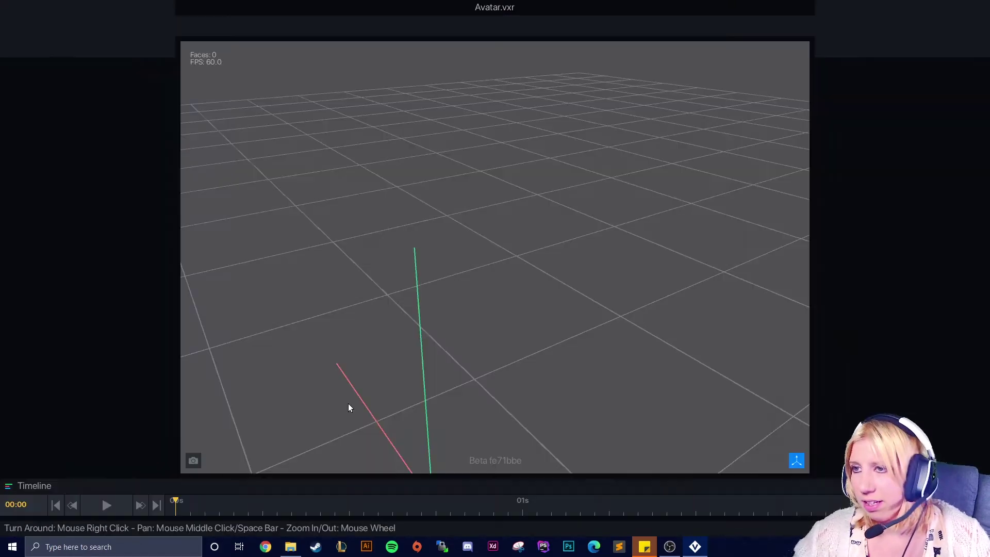
pyautogui.moveTo(452, 310)
pyautogui.mouseDown(button='right')
pyautogui.moveTo(469, 304)
pyautogui.moveTo(428, 312)
pyautogui.moveTo(438, 320)
pyautogui.mouseUp(button='right')
pyautogui.scroll(-2, 449, 307)
pyautogui.scroll(-3, 437, 320)
pyautogui.moveTo(416, 375); pyautogui.dragTo(449, 383, button='right')
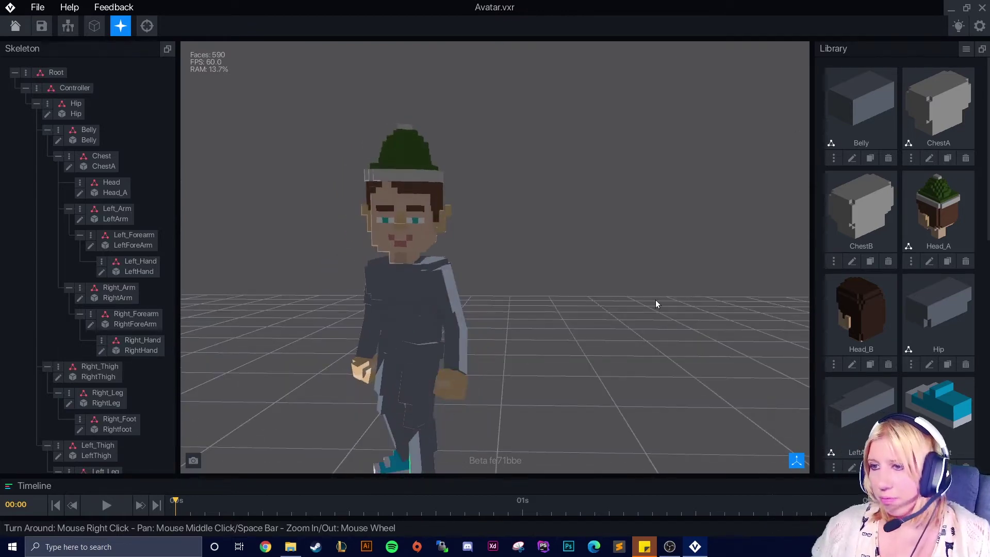
pyautogui.scroll(-4, 527, 376)
pyautogui.moveTo(528, 376); pyautogui.dragTo(567, 381, button='right')
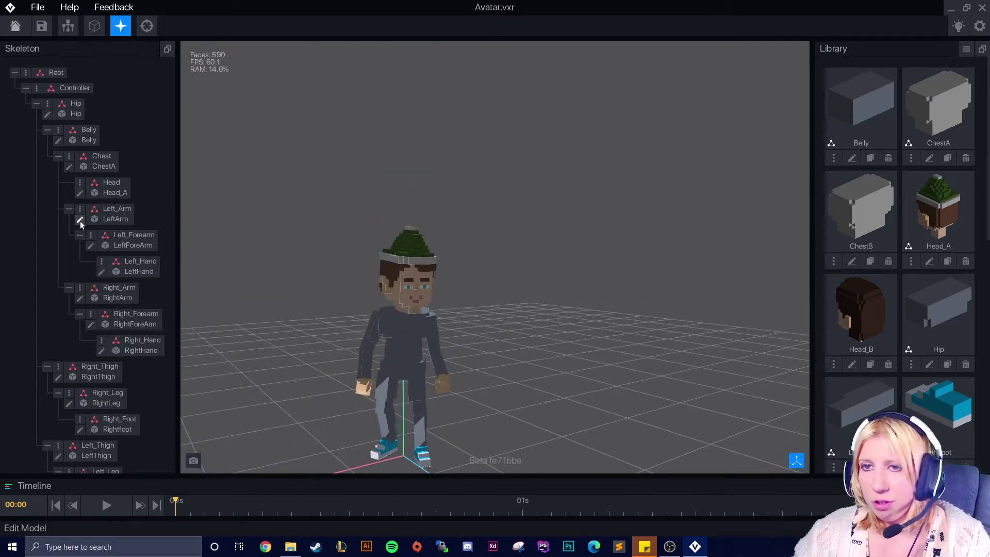
# Open ChestA for editing and paint all its surfaces green #406227 with the Face tool.
pyautogui.click(392, 333)
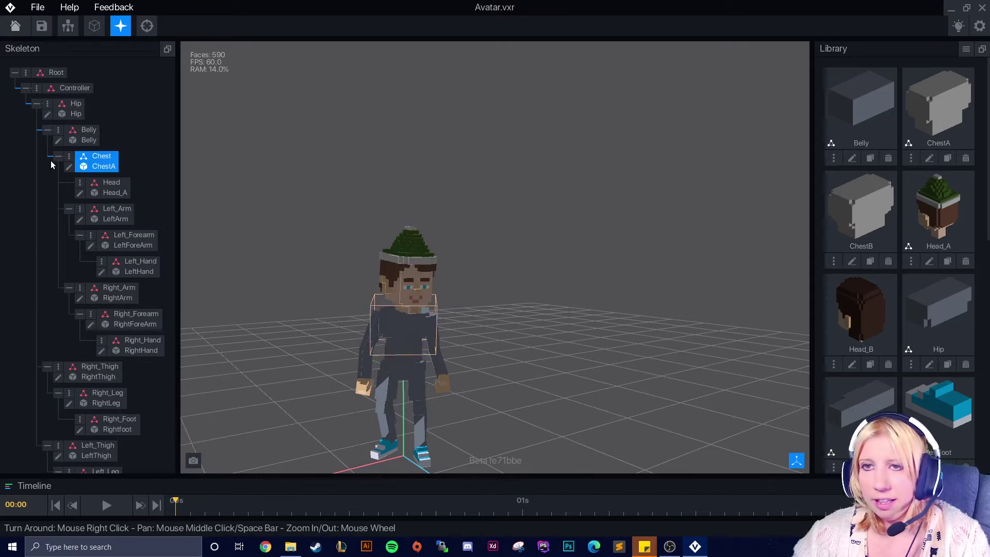
pyautogui.click(69, 166)
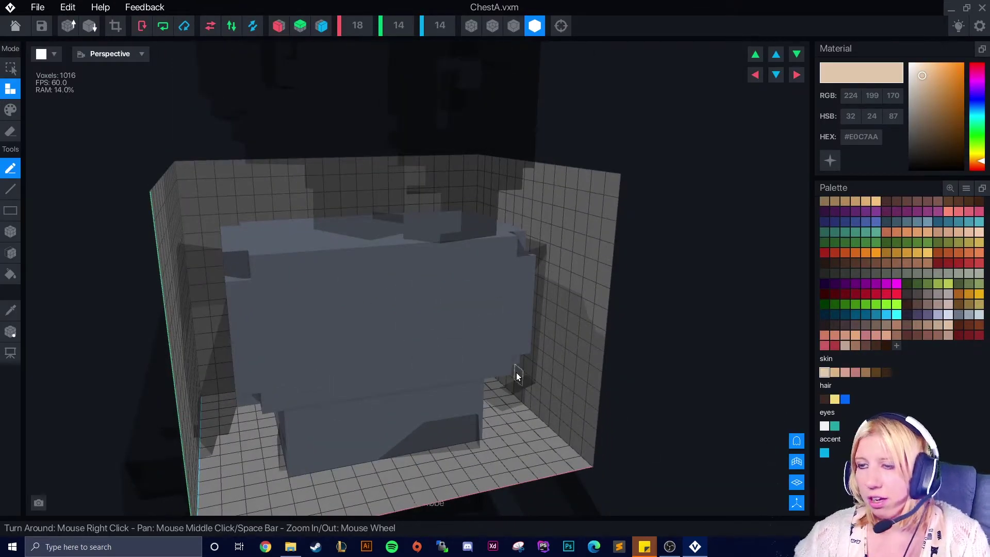
pyautogui.click(895, 243)
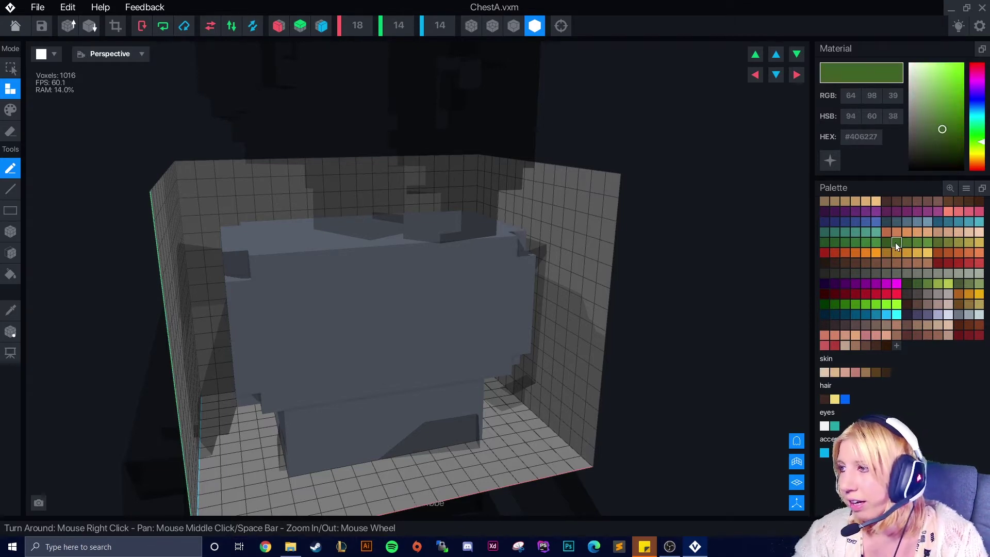
pyautogui.click(10, 110)
pyautogui.click(10, 253)
pyautogui.click(336, 281)
pyautogui.click(397, 413)
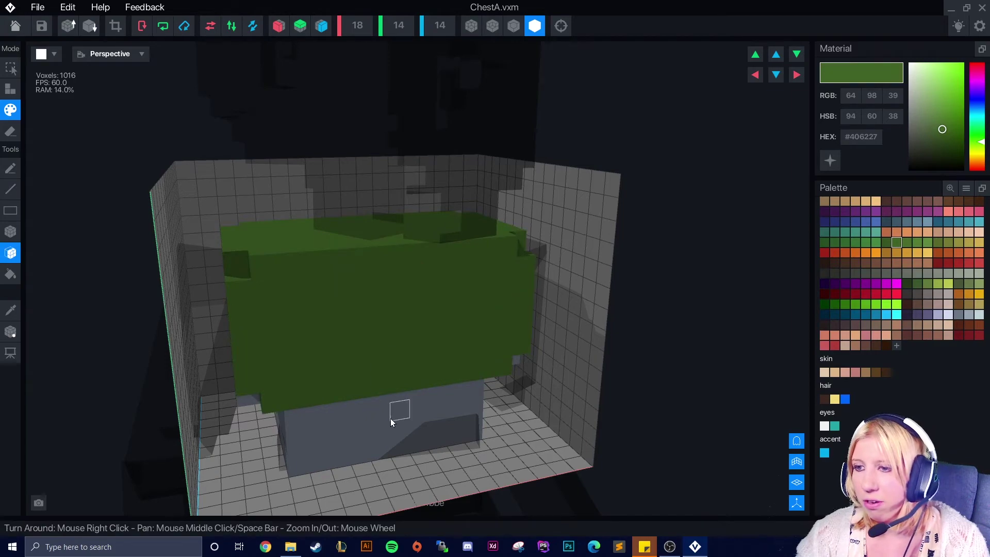
pyautogui.moveTo(397, 413)
pyautogui.mouseDown(button='right')
pyautogui.moveTo(428, 422)
pyautogui.moveTo(459, 471)
pyautogui.mouseUp(button='right')
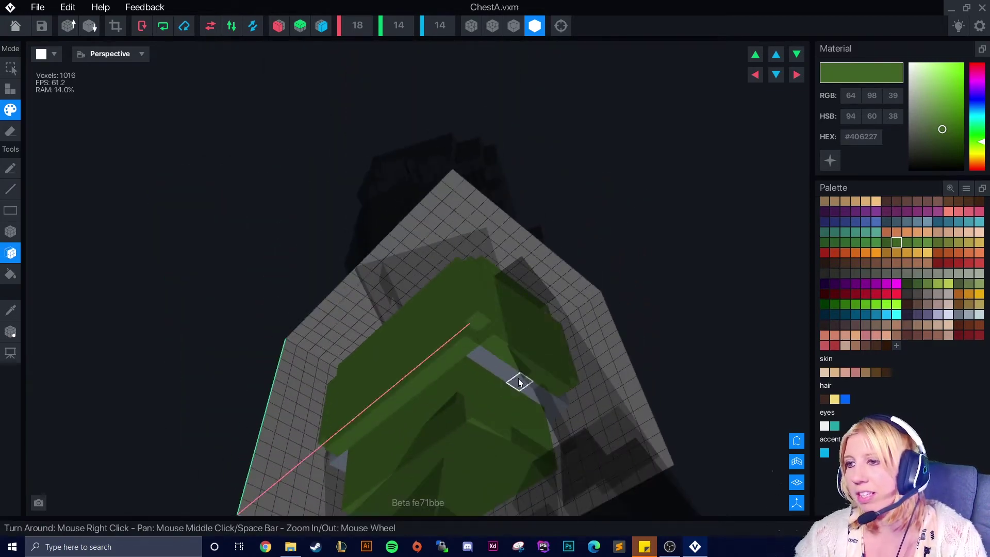
pyautogui.moveTo(519, 382)
pyautogui.mouseDown(button='right')
pyautogui.moveTo(657, 384)
pyautogui.moveTo(626, 369)
pyautogui.moveTo(614, 349)
pyautogui.moveTo(540, 356)
pyautogui.moveTo(528, 270)
pyautogui.moveTo(551, 323)
pyautogui.moveTo(522, 330)
pyautogui.moveTo(464, 285)
pyautogui.moveTo(450, 291)
pyautogui.mouseUp(button='right')
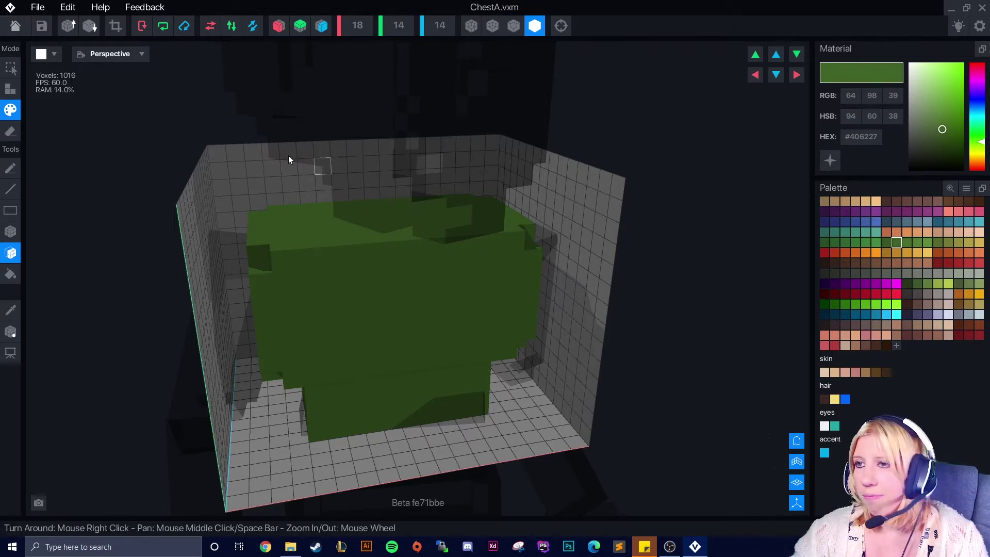
# Save the green chest and return to the avatar rig for a closer view.
pyautogui.click(14, 29)
pyautogui.click(414, 202)
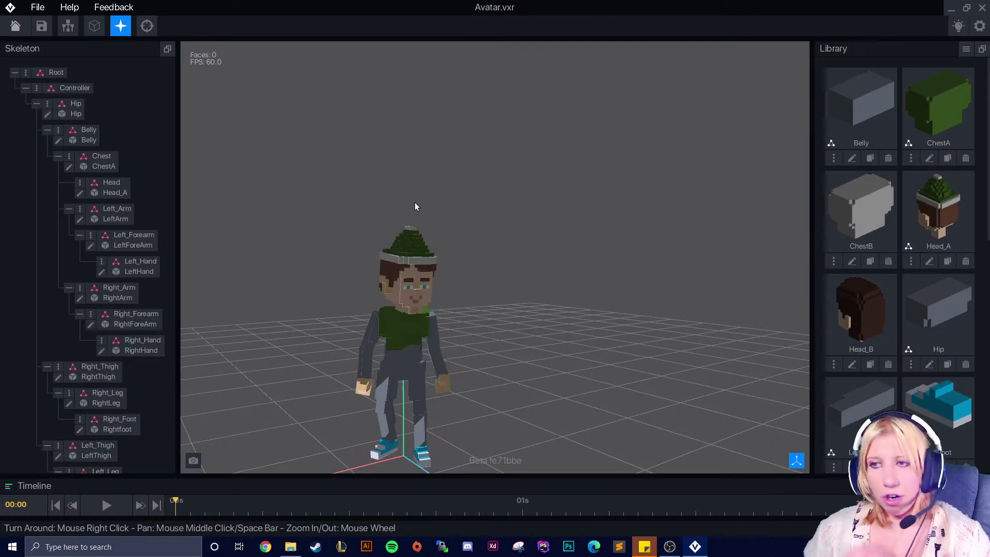
pyautogui.scroll(5, 394, 341)
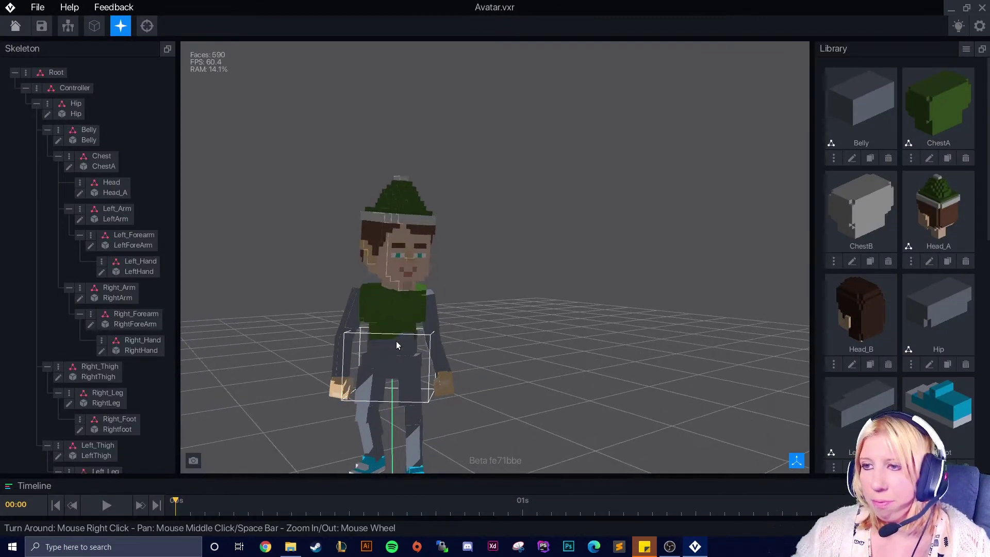
# Open Head_A to sample the face's skin colour #DDBCA2, then save and return to the avatar rig.
pyautogui.click(377, 253)
pyautogui.click(80, 193)
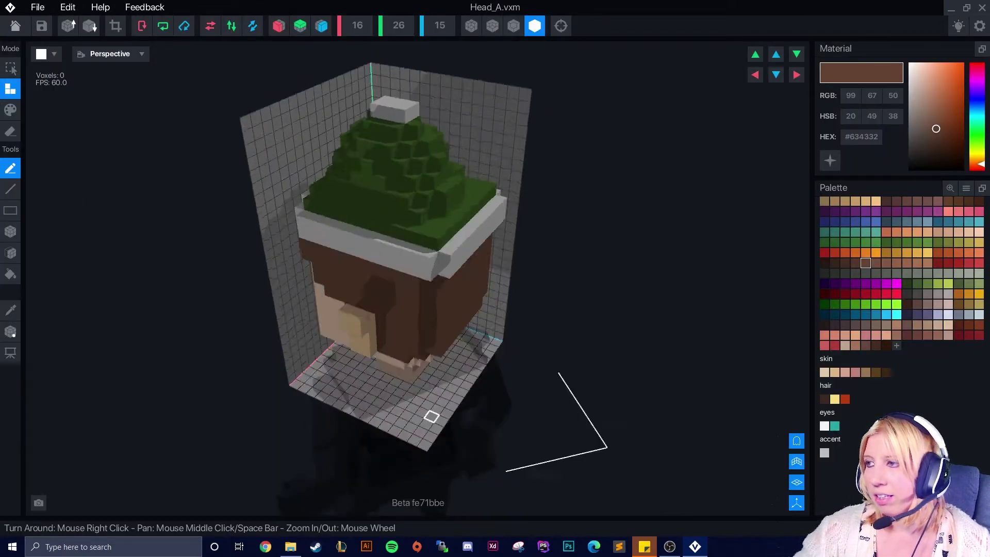
pyautogui.click(10, 310)
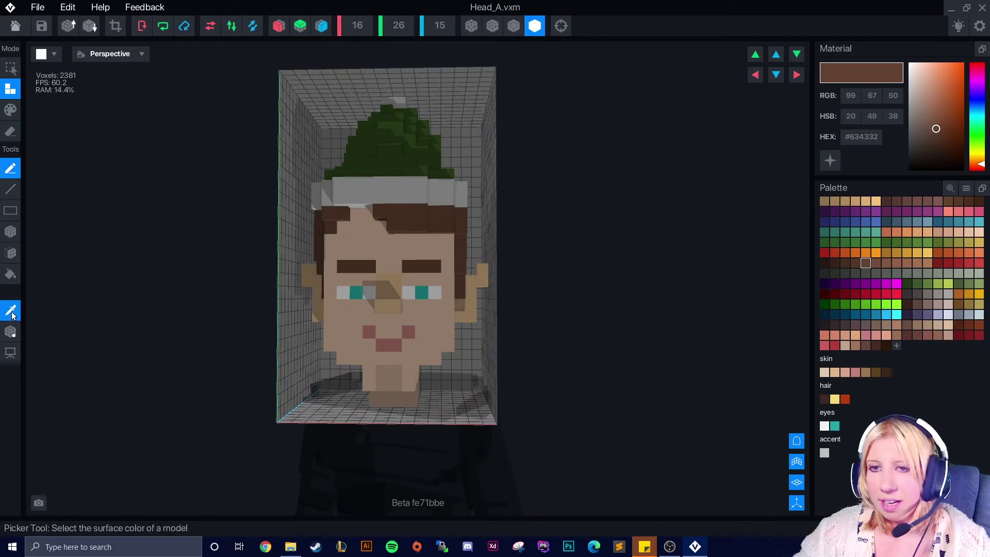
pyautogui.click(423, 320)
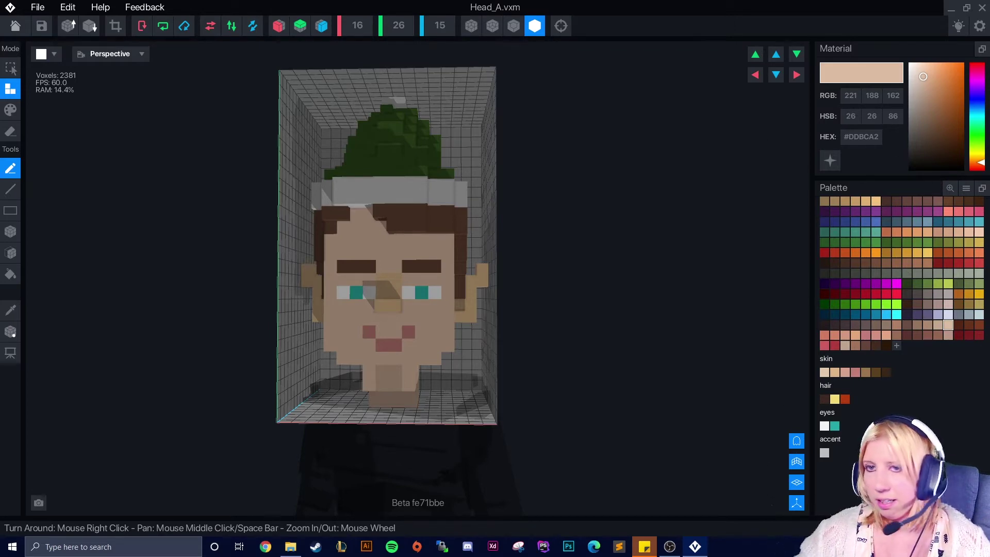
pyautogui.click(15, 25)
pyautogui.click(403, 199)
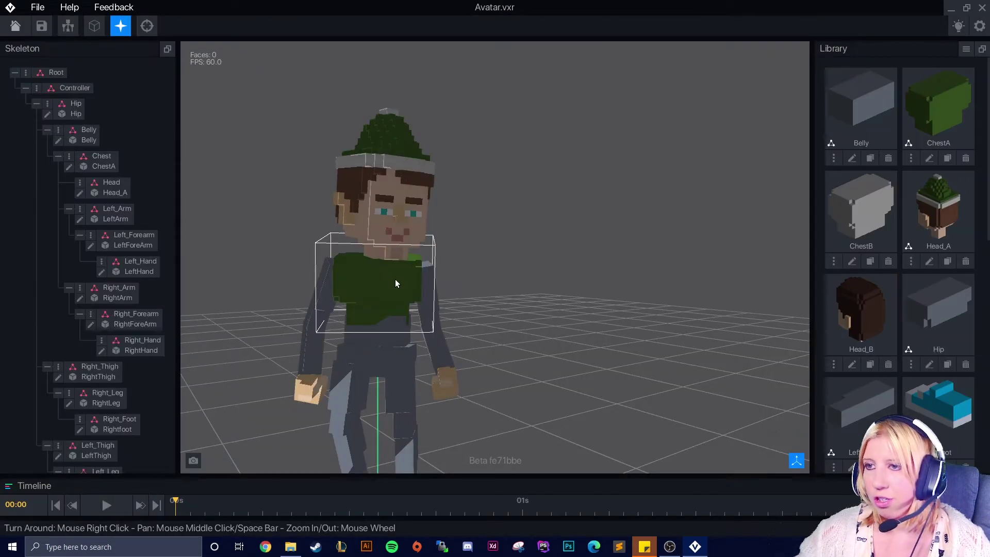
# Open ChestA for editing and paint the neck area on top of the chest in skin colour #DDBCA2.
pyautogui.doubleClick(391, 278)
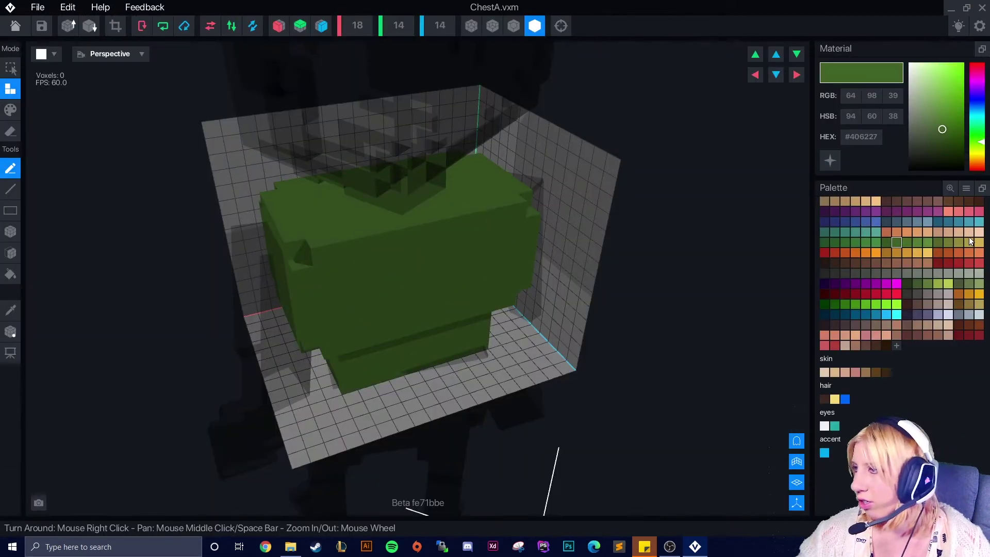
pyautogui.click(949, 324)
pyautogui.moveTo(221, 322); pyautogui.dragTo(214, 311, button='right')
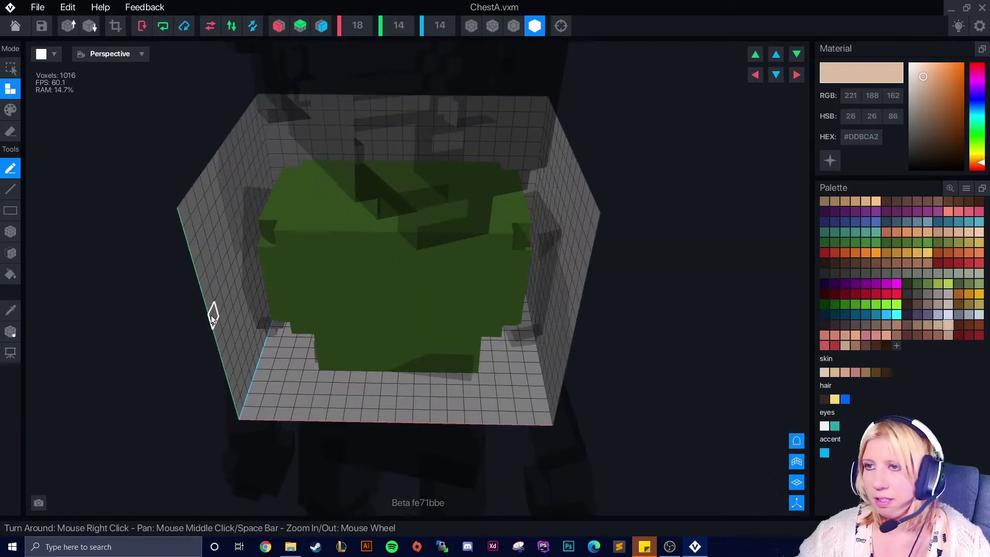
pyautogui.click(9, 115)
pyautogui.scroll(4, 379, 266)
pyautogui.moveTo(379, 266)
pyautogui.mouseDown(button='right')
pyautogui.moveTo(402, 246)
pyautogui.moveTo(378, 270)
pyautogui.moveTo(202, 232)
pyautogui.mouseUp(button='right')
pyautogui.moveTo(202, 231)
pyautogui.mouseDown()
pyautogui.moveTo(168, 230)
pyautogui.moveTo(288, 263)
pyautogui.mouseUp()
pyautogui.click(11, 231)
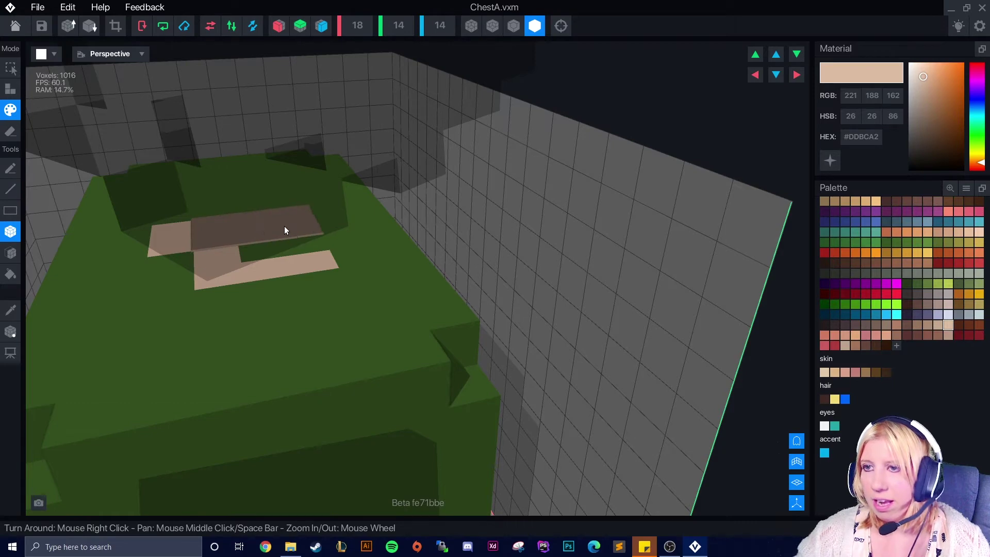
pyautogui.click(284, 230)
# Extend the skin-coloured neck patch with extra voxels towards the front of the chest.
pyautogui.moveTo(223, 328); pyautogui.dragTo(402, 380, button='right')
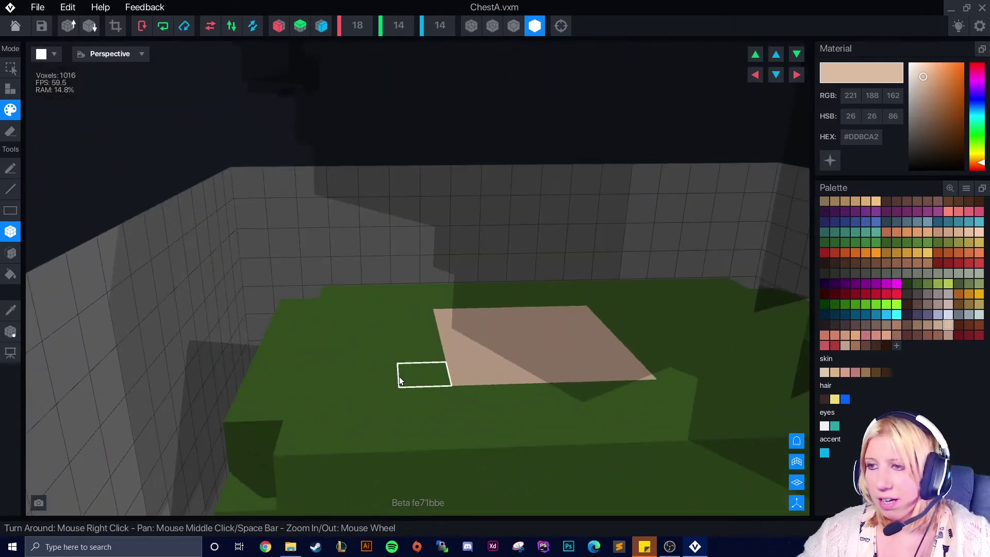
pyautogui.click(608, 387)
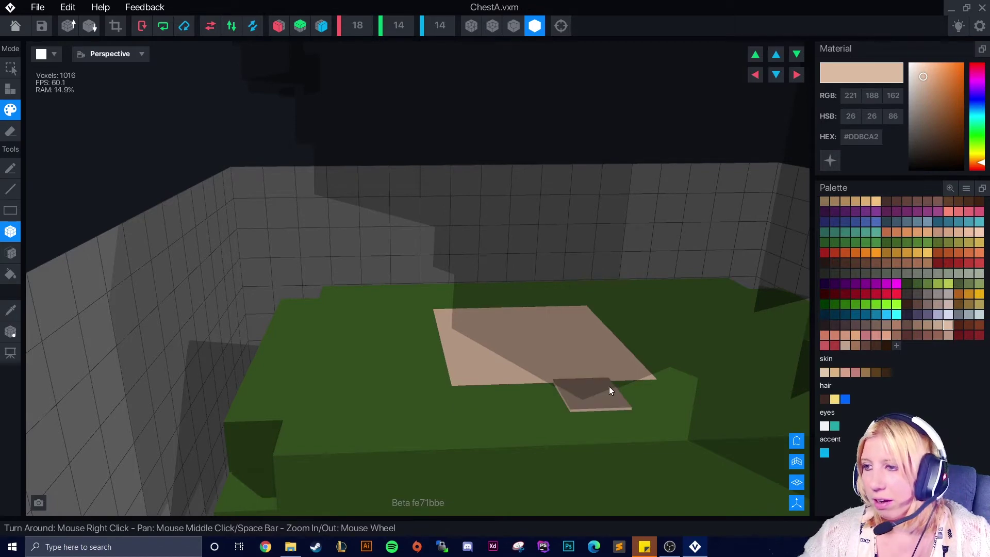
pyautogui.click(640, 317)
pyautogui.moveTo(628, 373); pyautogui.dragTo(596, 379, button='right')
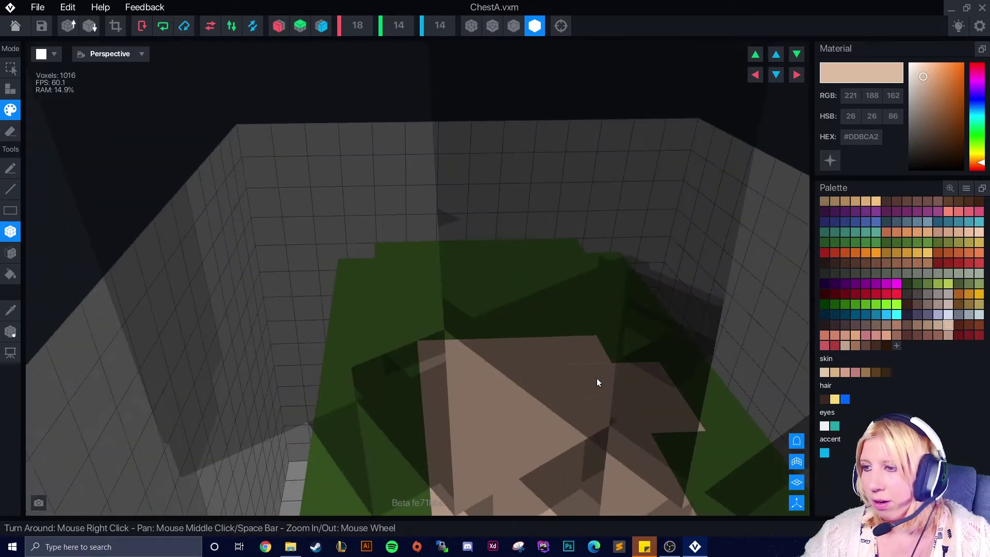
pyautogui.moveTo(570, 337); pyautogui.dragTo(354, 344, button='right')
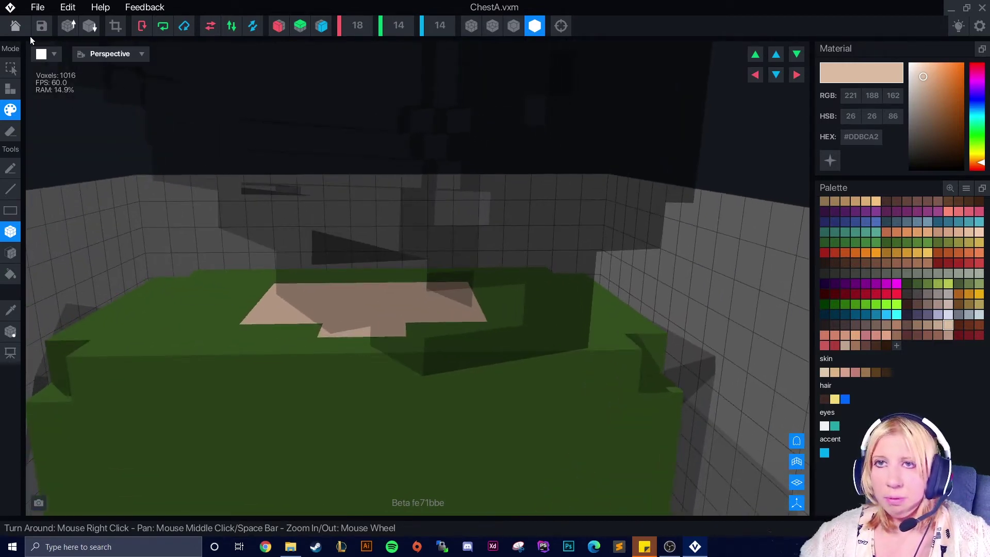
# Save the chest, return to the avatar rig and examine how the neck meets the collar.
pyautogui.click(16, 25)
pyautogui.click(403, 200)
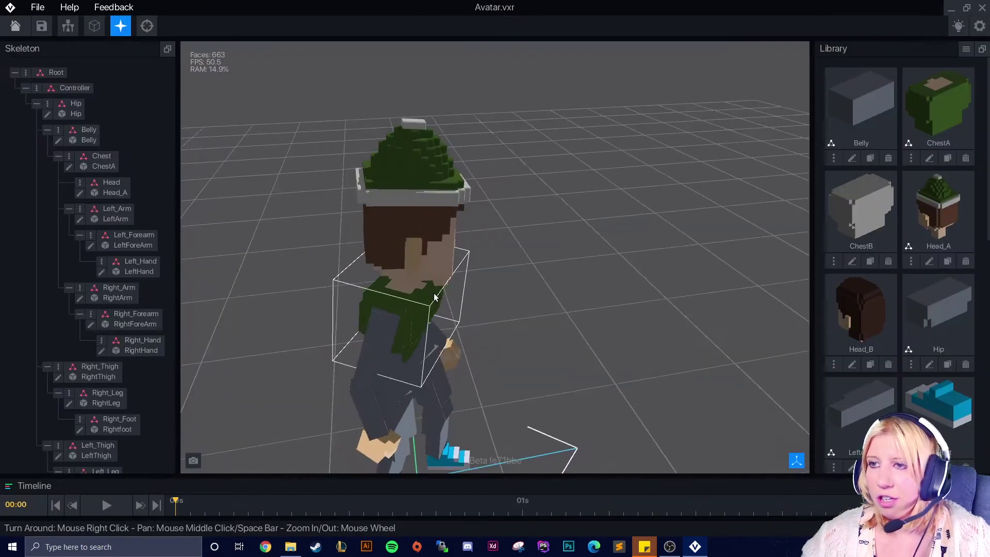
pyautogui.moveTo(415, 339); pyautogui.dragTo(442, 329, button='right')
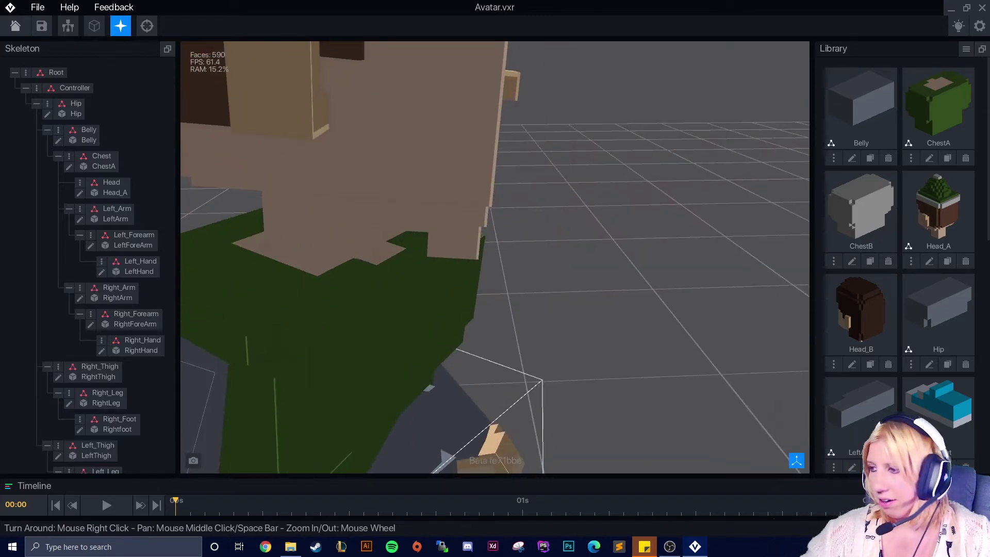
# Load the Climb 01 animation, play it and examine the neck and chest from close up.
pyautogui.click(937, 485)
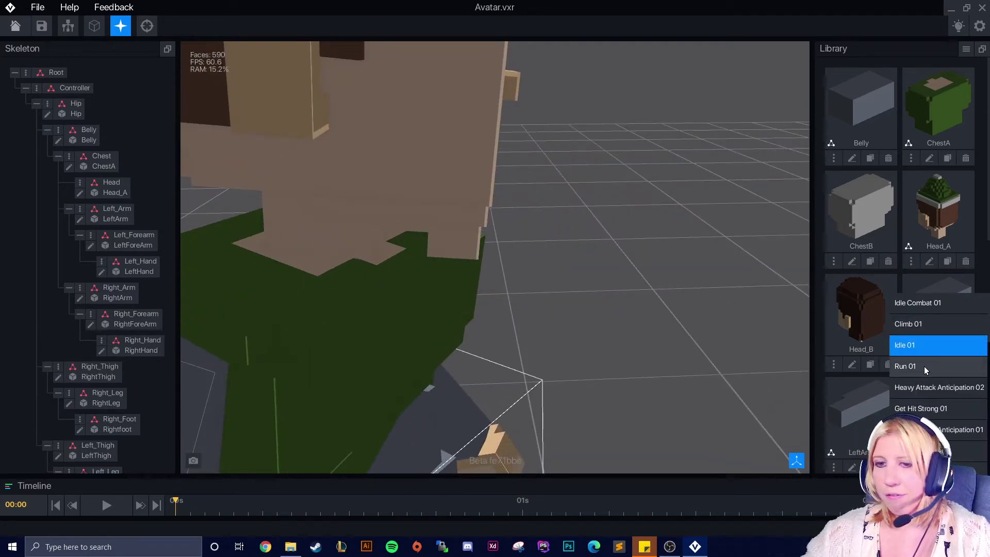
pyautogui.click(920, 325)
pyautogui.click(104, 505)
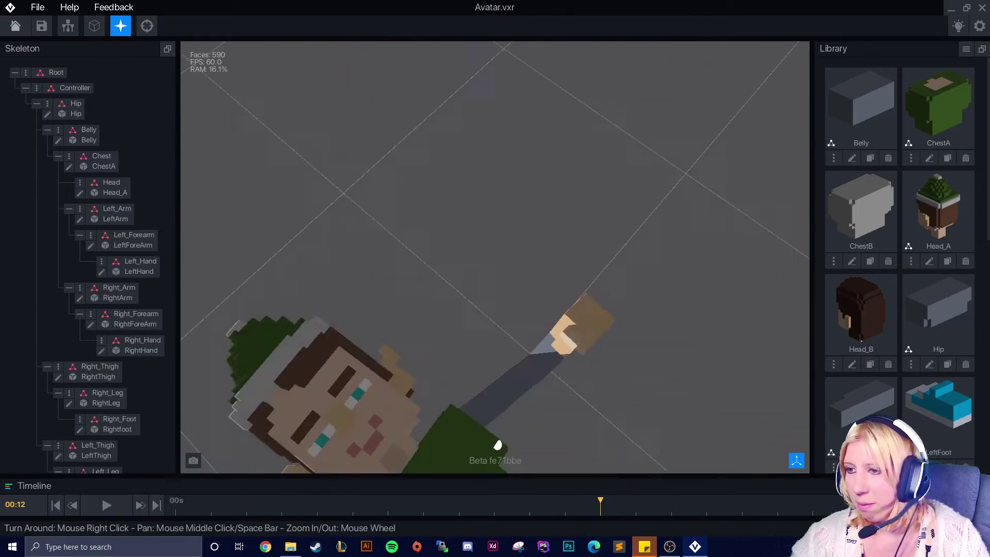
pyautogui.scroll(5, 517, 428)
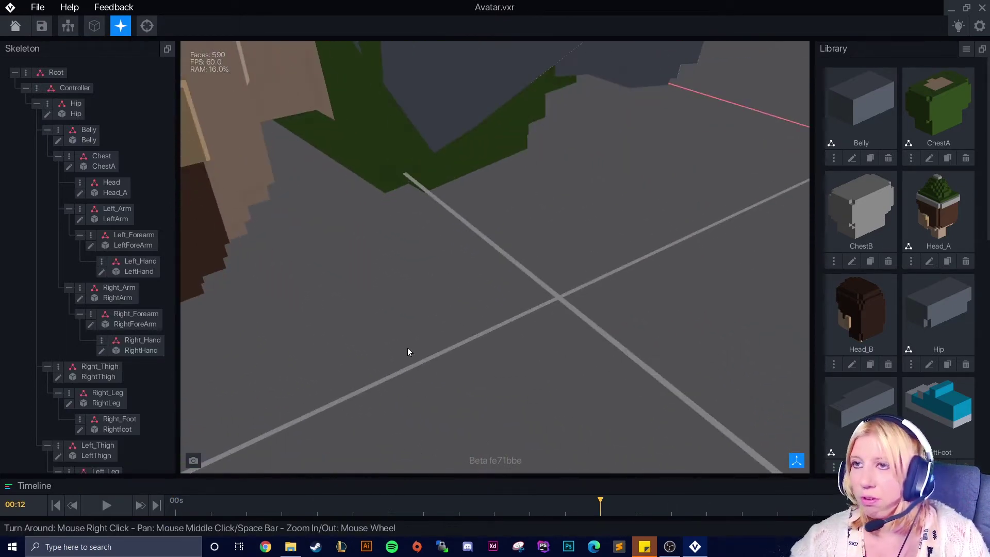
pyautogui.moveTo(268, 155); pyautogui.dragTo(400, 358, button='middle')
pyautogui.moveTo(439, 315); pyautogui.dragTo(425, 402, button='right')
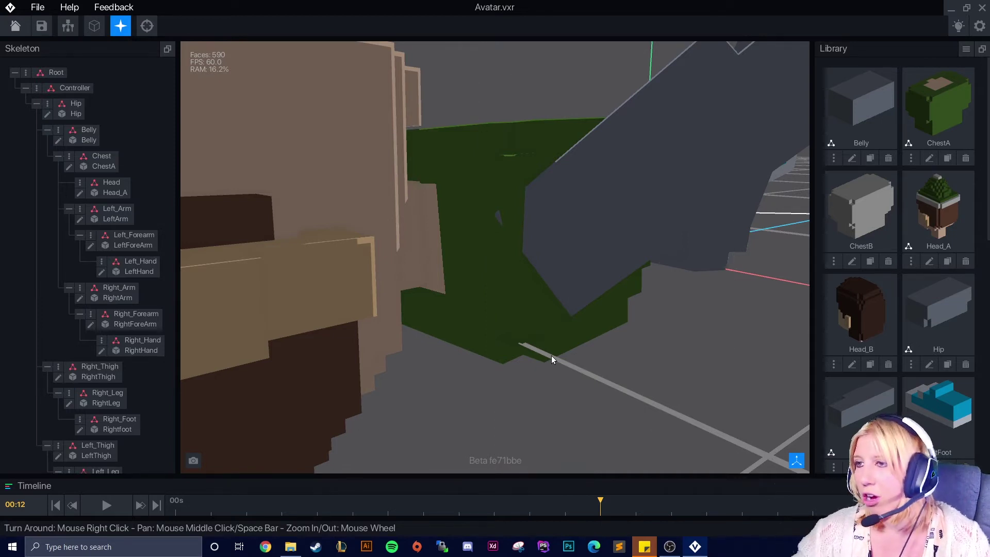
# Switch to another preset animation, play it and examine the avatar's legs and feet.
pyautogui.click(937, 485)
pyautogui.click(929, 308)
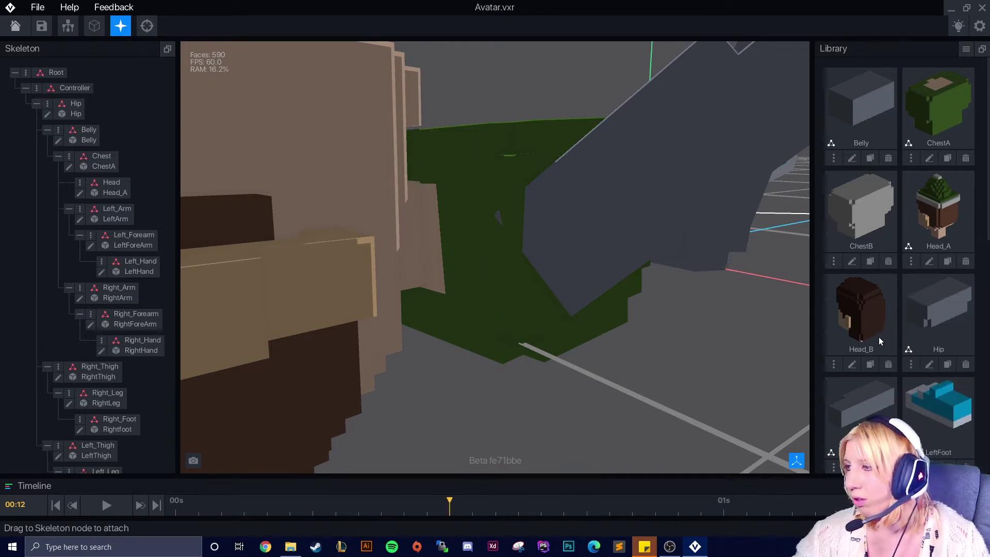
pyautogui.click(102, 508)
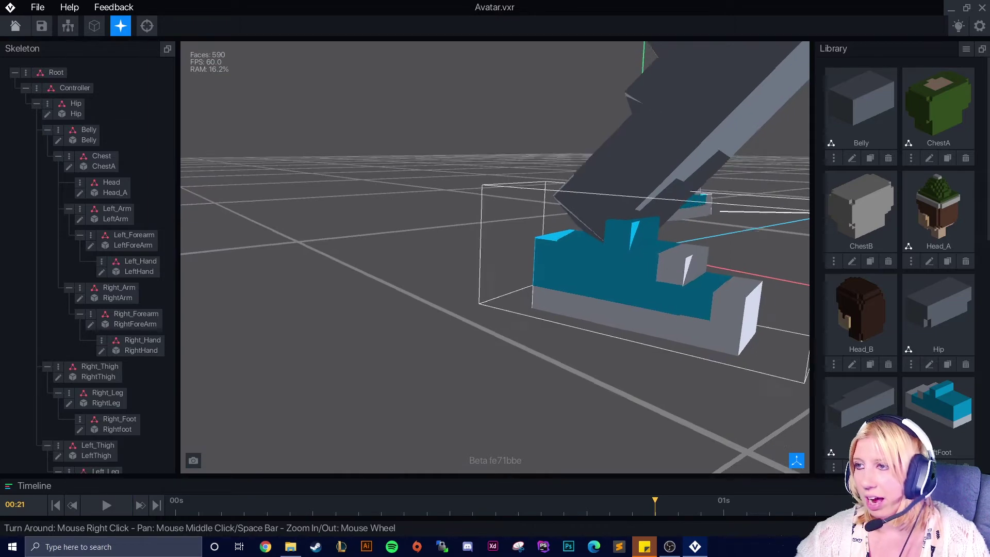
pyautogui.click(422, 274)
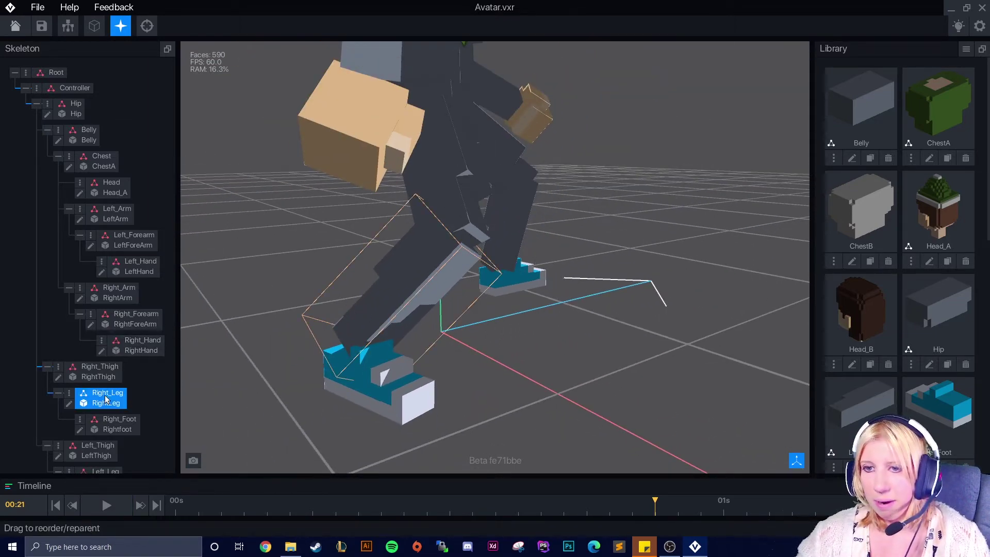
# Open RightLeg to examine its voxels, then return to the avatar rig and view the whole figure.
pyautogui.click(68, 405)
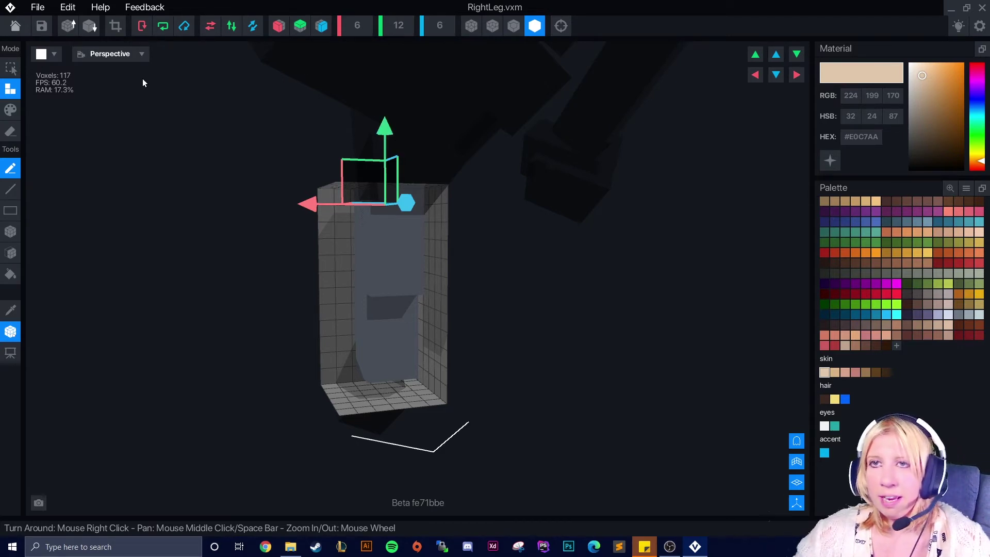
pyautogui.click(17, 29)
pyautogui.click(481, 194)
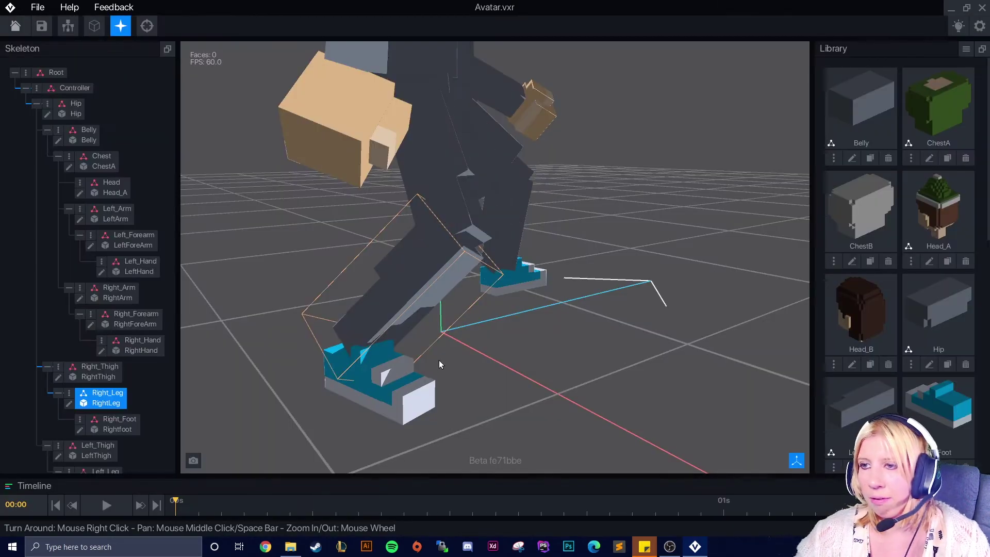
pyautogui.moveTo(438, 360); pyautogui.dragTo(546, 339, button='right')
pyautogui.moveTo(546, 339); pyautogui.dragTo(487, 347, button='middle')
pyautogui.scroll(-3, 488, 347)
pyautogui.moveTo(488, 347); pyautogui.dragTo(433, 313, button='right')
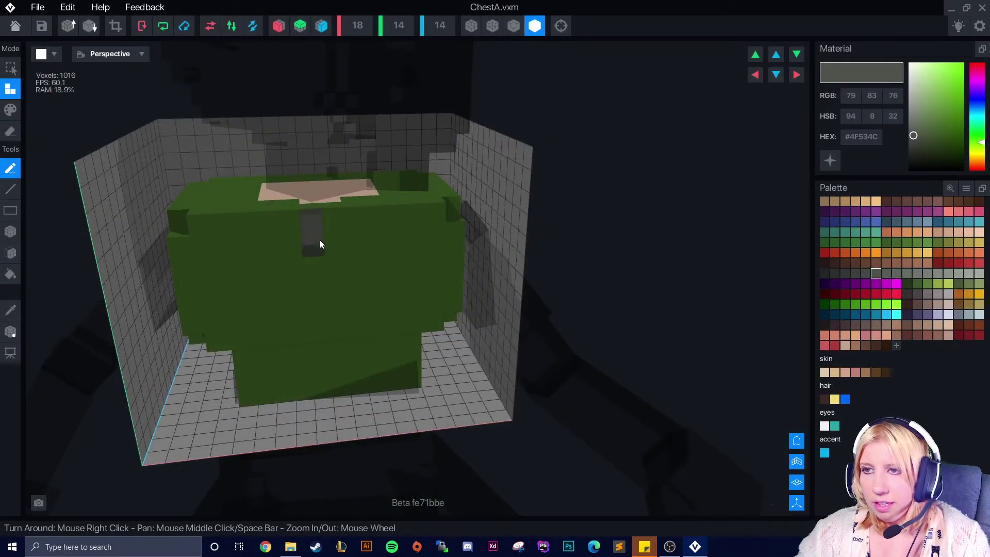
pyautogui.click(320, 243)
pyautogui.click(317, 267)
pyautogui.moveTo(317, 268)
pyautogui.mouseDown(button='right')
pyautogui.moveTo(309, 292)
pyautogui.moveTo(314, 278)
pyautogui.mouseUp(button='right')
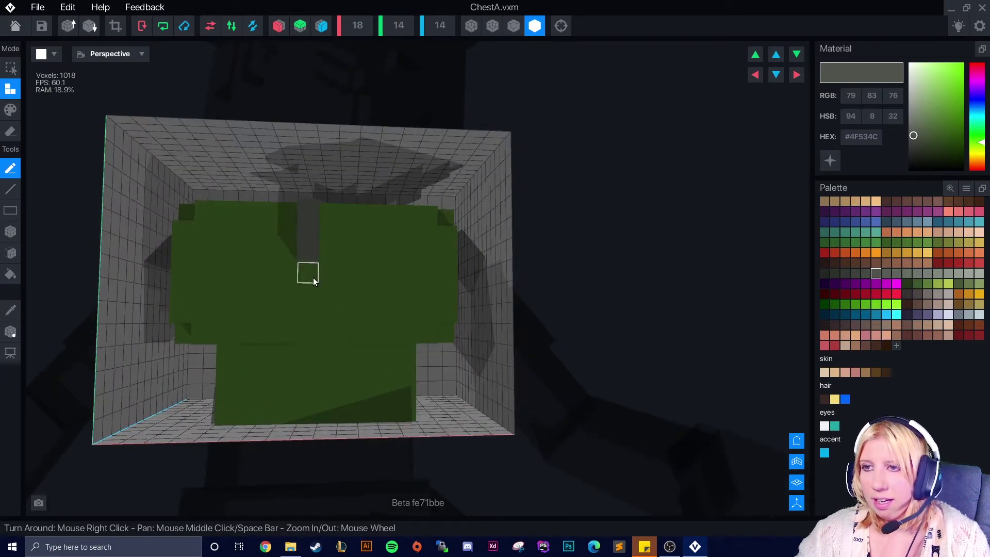
pyautogui.click(313, 278)
pyautogui.click(314, 301)
pyautogui.click(311, 315)
pyautogui.moveTo(247, 352); pyautogui.dragTo(267, 345, button='right')
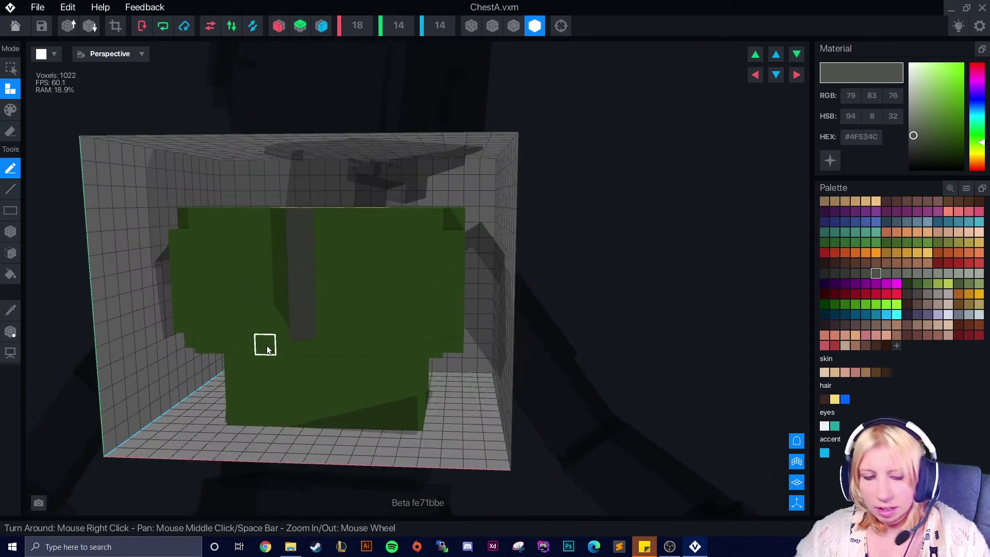
pyautogui.hotkey('ctrl', 'z')
pyautogui.hotkey('ctrl', 'z')
pyautogui.hotkey('ctrl', 'z')
pyautogui.hotkey('ctrl', 'z')
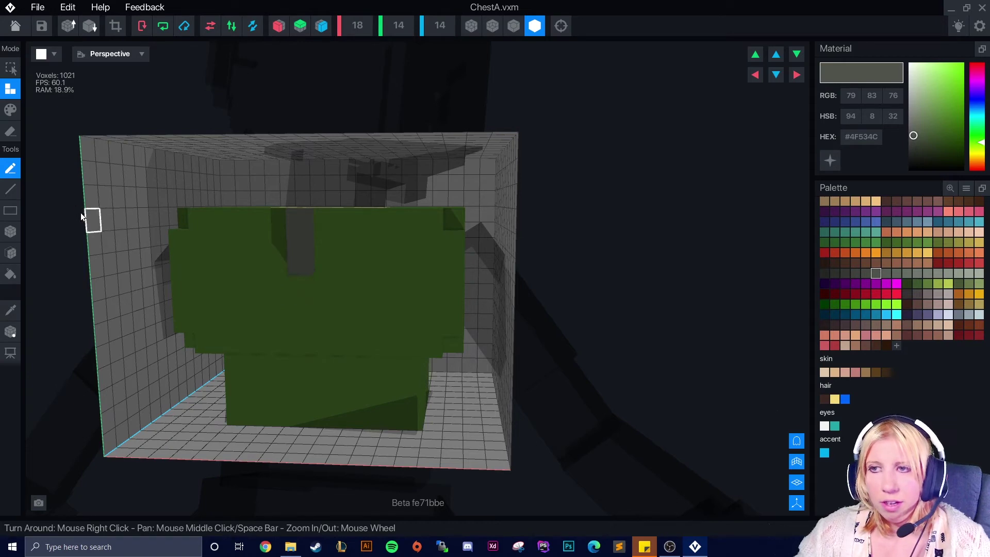
pyautogui.hotkey('ctrl', 'z')
pyautogui.hotkey('ctrl', 'z')
# Paint a two-voxel-wide dark grey #4F534C stripe down the centre front of the green chest in full height.
pyautogui.click(10, 109)
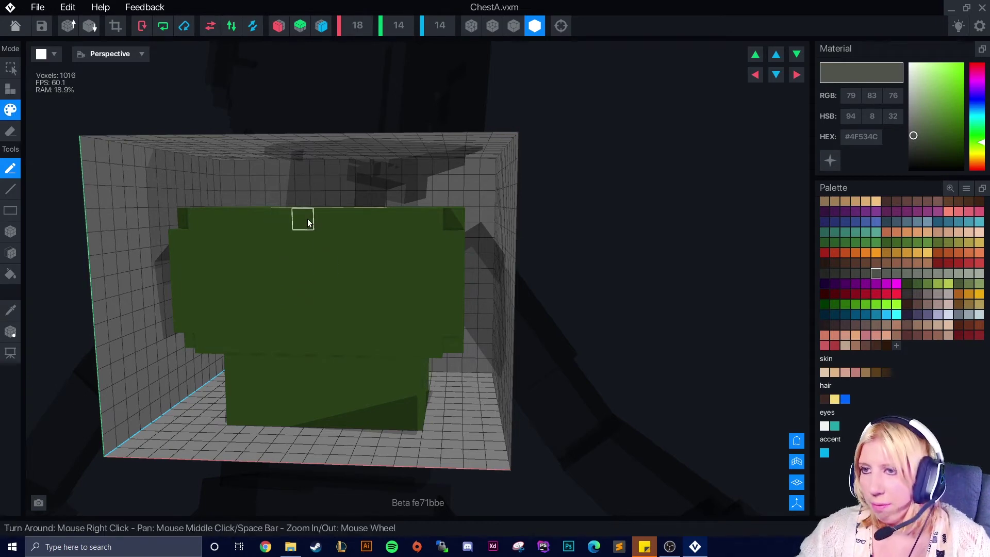
pyautogui.moveTo(307, 219); pyautogui.dragTo(304, 250)
pyautogui.click(293, 327)
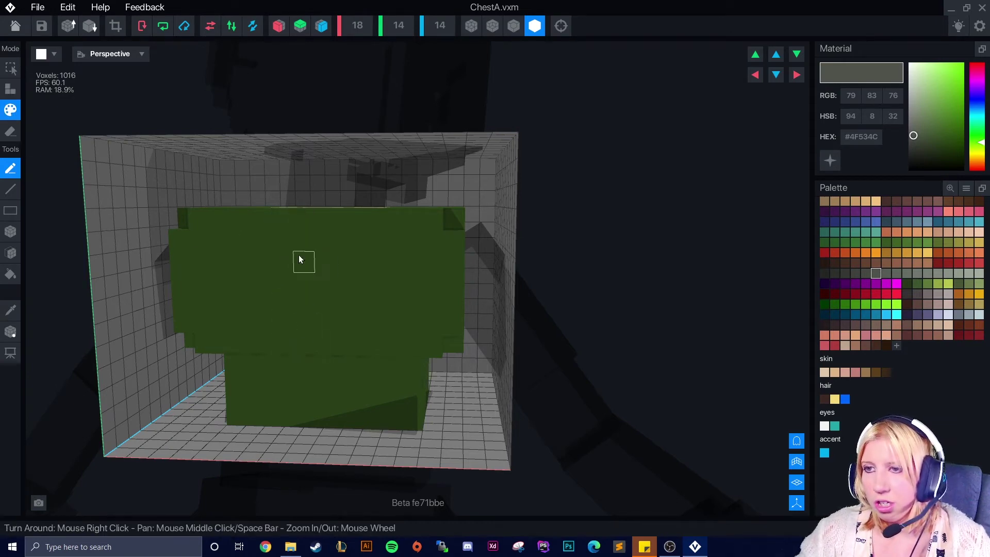
pyautogui.click(11, 232)
pyautogui.moveTo(303, 222); pyautogui.dragTo(298, 298)
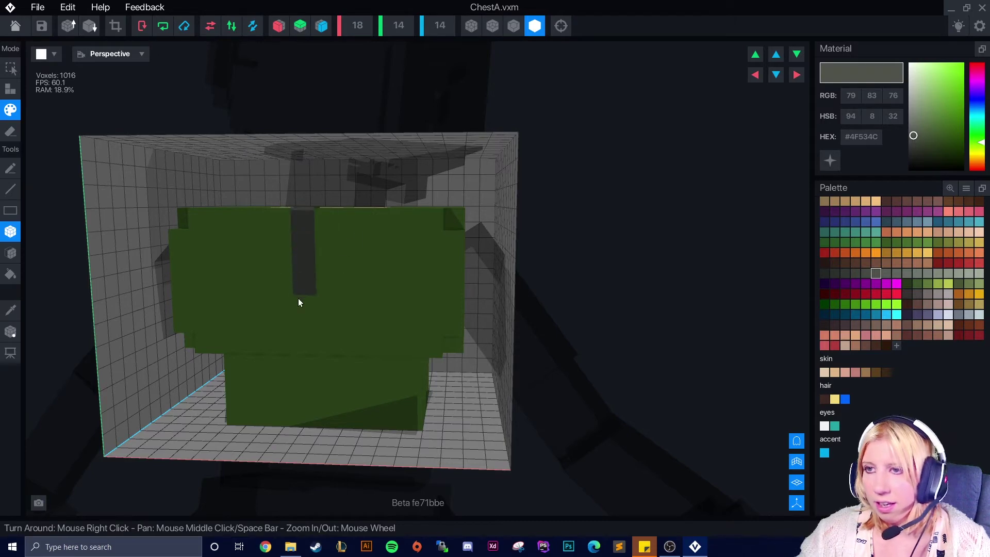
pyautogui.scroll(5, 298, 339)
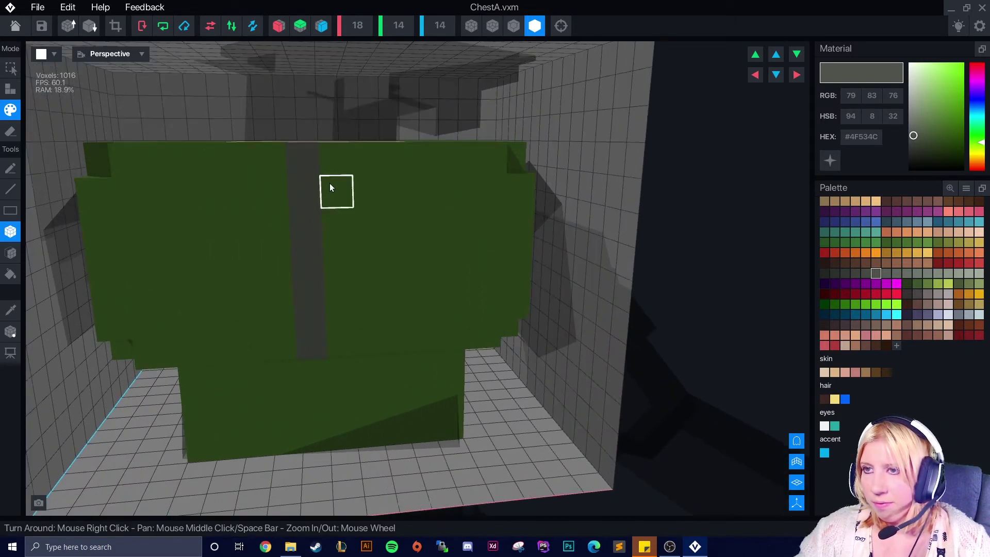
pyautogui.moveTo(330, 183); pyautogui.dragTo(332, 316)
pyautogui.moveTo(340, 385)
pyautogui.mouseDown(button='right')
pyautogui.moveTo(325, 369)
pyautogui.moveTo(344, 441)
pyautogui.mouseUp(button='right')
pyautogui.scroll(-2, 345, 442)
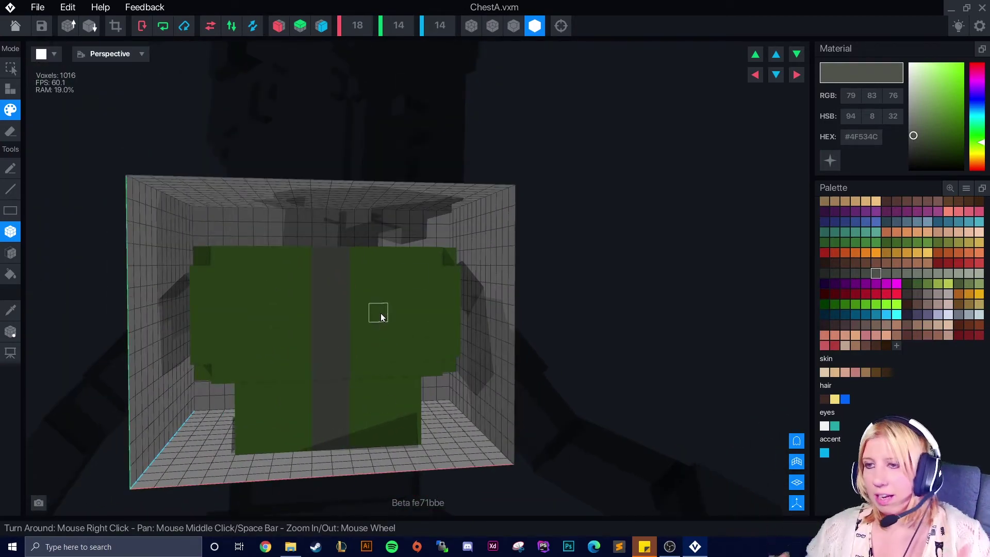
pyautogui.moveTo(380, 313)
pyautogui.mouseDown(button='right')
pyautogui.moveTo(373, 303)
pyautogui.moveTo(393, 309)
pyautogui.moveTo(382, 314)
pyautogui.mouseUp(button='right')
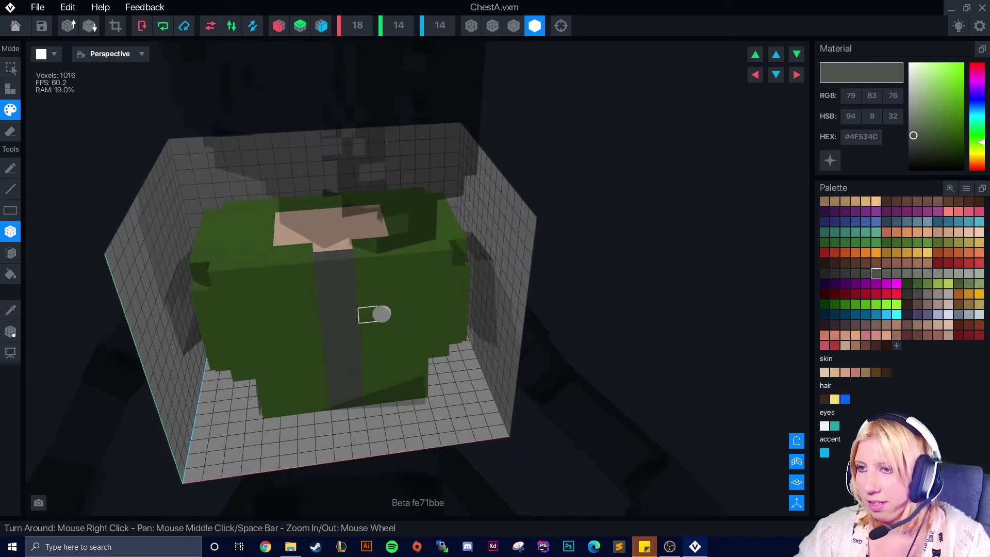
# Paint a few lighter grey #797F76 voxels diagonally from the top of the chest's dark grey stripe.
pyautogui.click(929, 276)
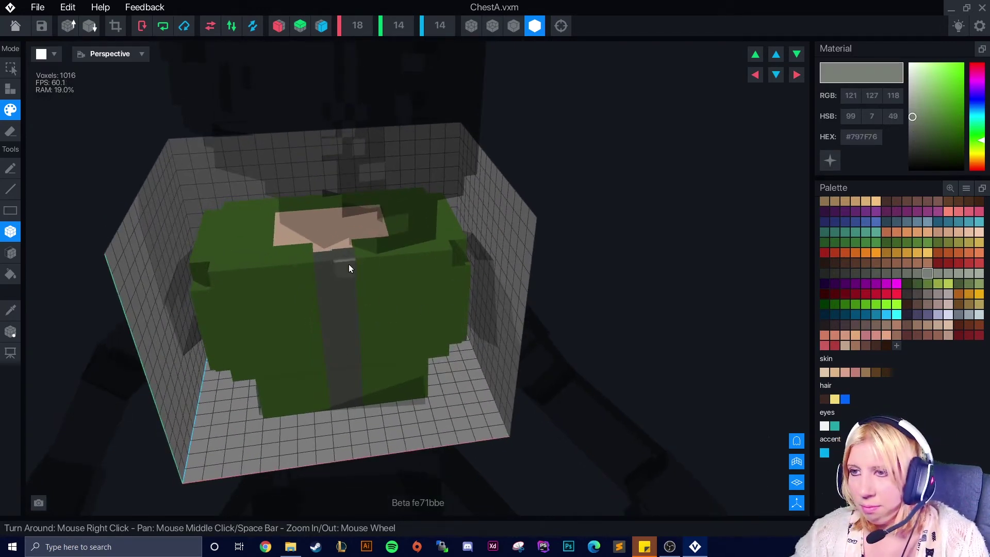
pyautogui.click(381, 292)
pyautogui.moveTo(404, 336); pyautogui.dragTo(380, 264, button='right')
pyautogui.scroll(-3, 380, 264)
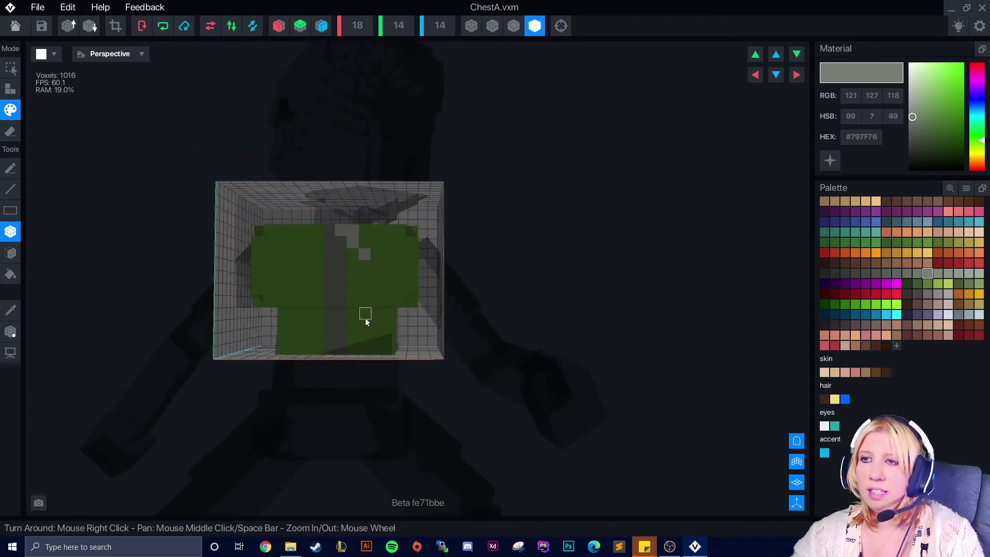
pyautogui.scroll(3, 365, 318)
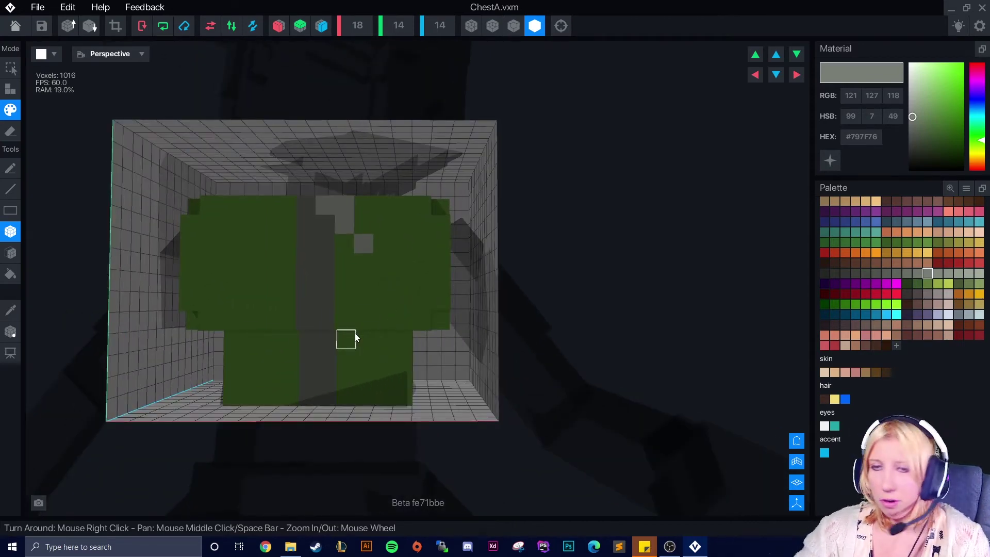
pyautogui.moveTo(328, 268); pyautogui.dragTo(330, 265, button='right')
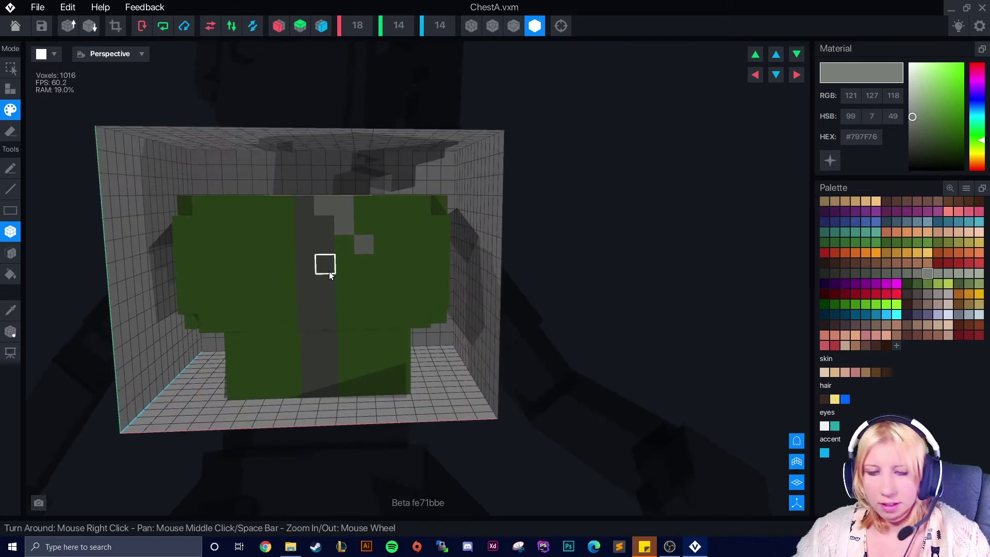
# Undo the last light grey voxels on the chest and sample the stripe's dark grey #4F534C.
pyautogui.hotkey('ctrl', 'z')
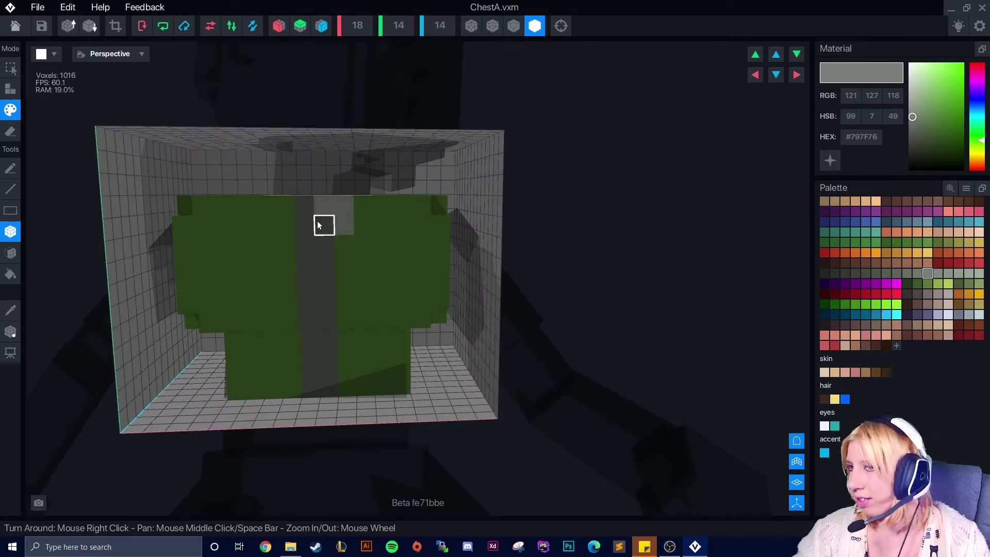
pyautogui.hotkey('ctrl', 'z')
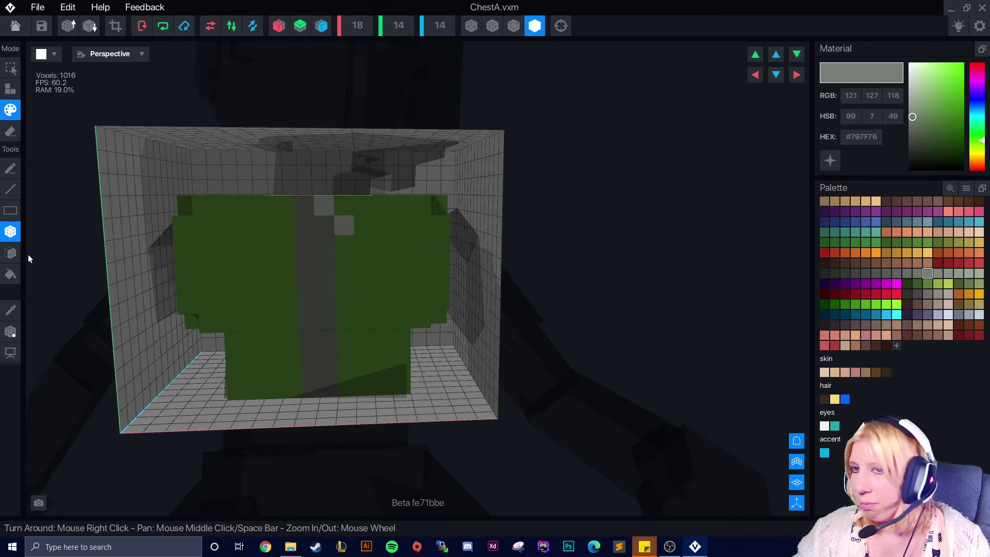
pyautogui.click(16, 312)
pyautogui.click(326, 264)
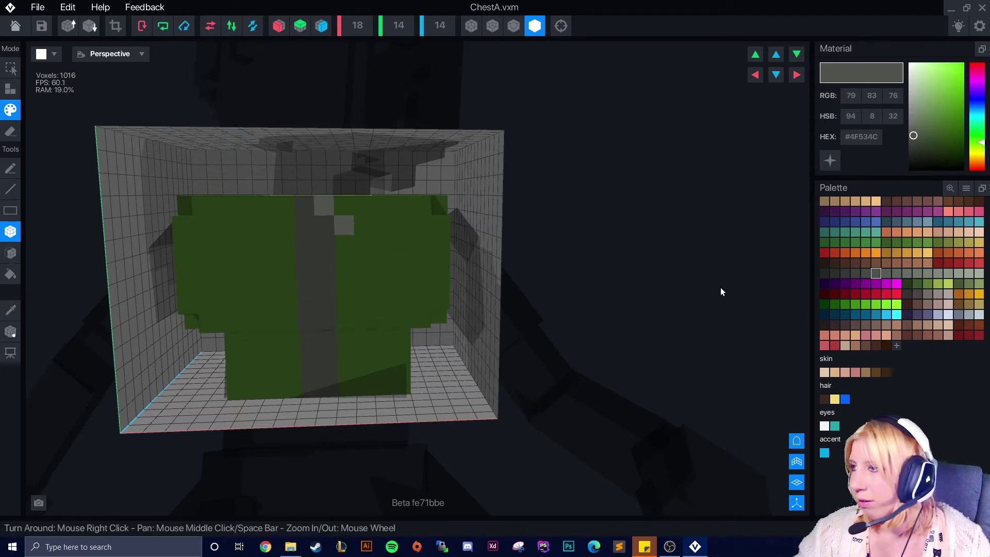
# Pick the slightly lighter grey #575C55 for the chest's stripe.
pyautogui.click(883, 277)
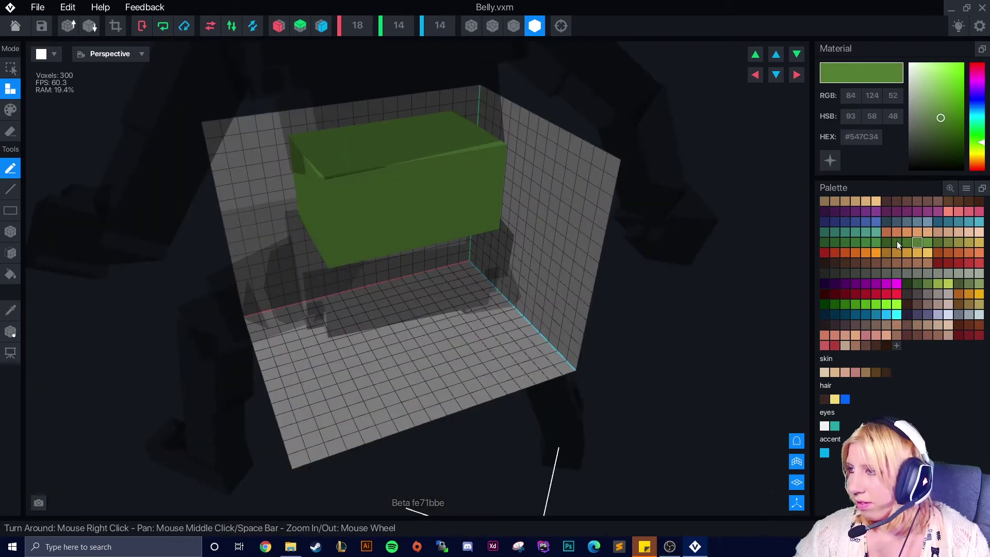
# Recolour the faces of the Belly block in dark green #406227, covering whole faces at a time.
pyautogui.click(896, 242)
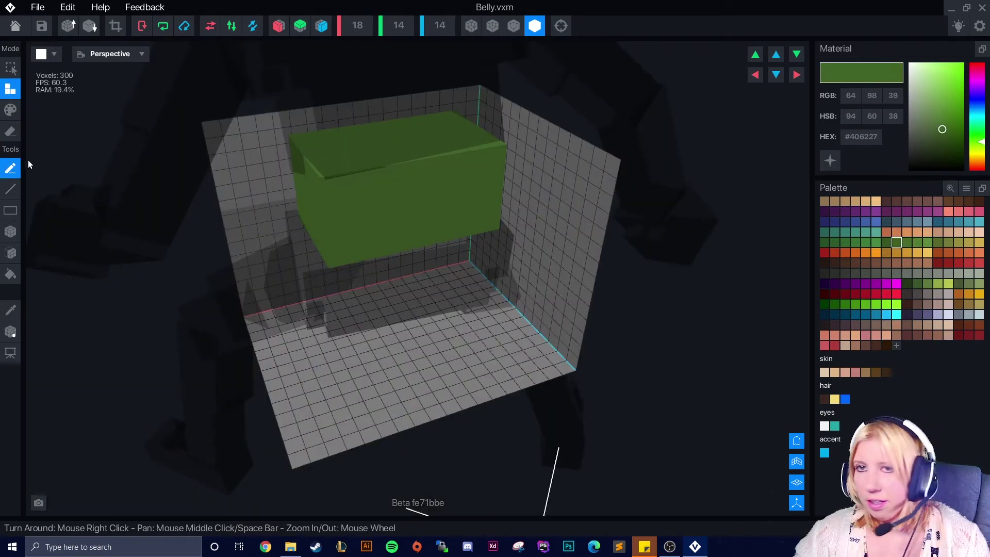
pyautogui.click(10, 110)
pyautogui.click(11, 253)
pyautogui.click(366, 150)
pyautogui.click(373, 232)
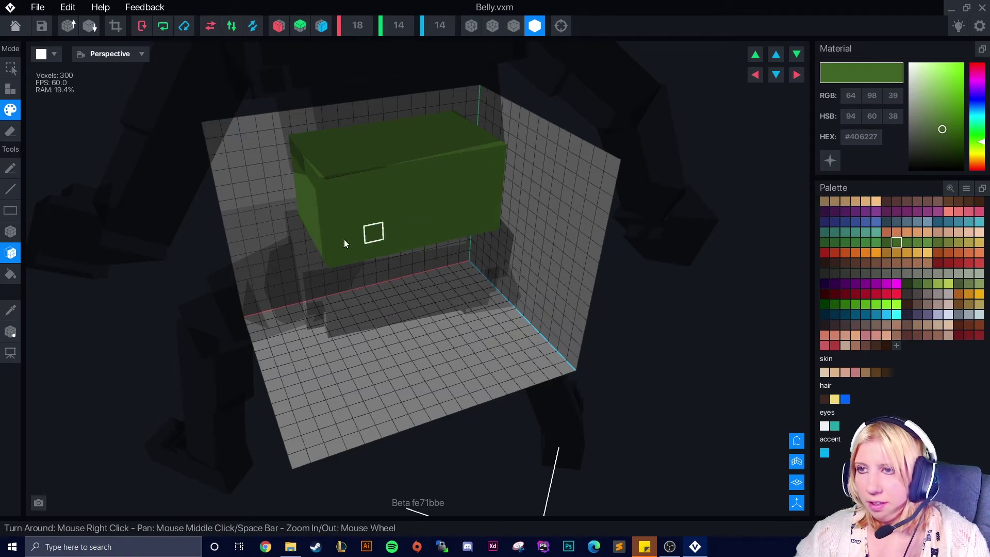
pyautogui.moveTo(325, 237)
pyautogui.mouseDown(button='right')
pyautogui.moveTo(469, 224)
pyautogui.moveTo(448, 257)
pyautogui.mouseUp(button='right')
pyautogui.click(471, 223)
pyautogui.click(448, 256)
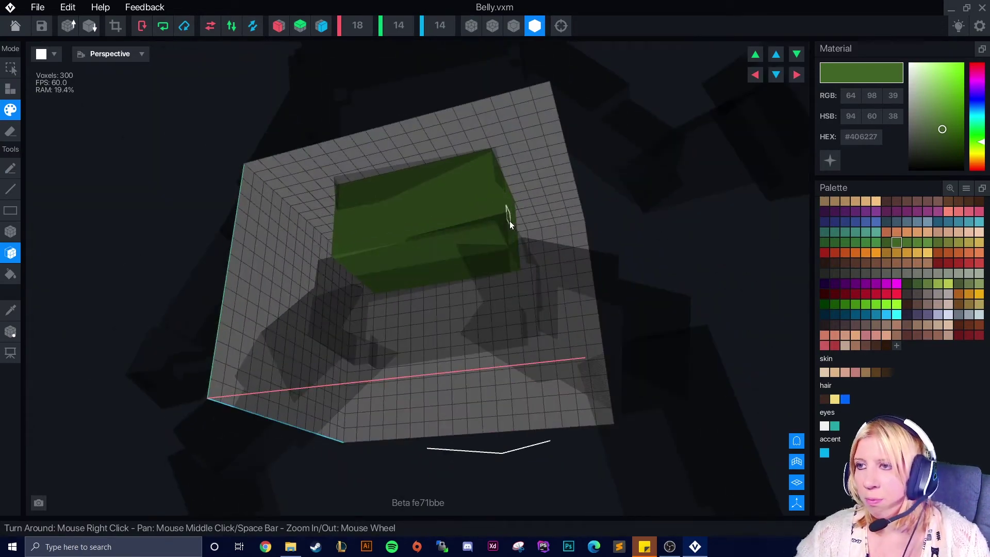
# Paint a two-voxel-wide grey #575C55 stripe down the centre front of the green belly in full height.
pyautogui.moveTo(509, 221); pyautogui.dragTo(382, 287, button='right')
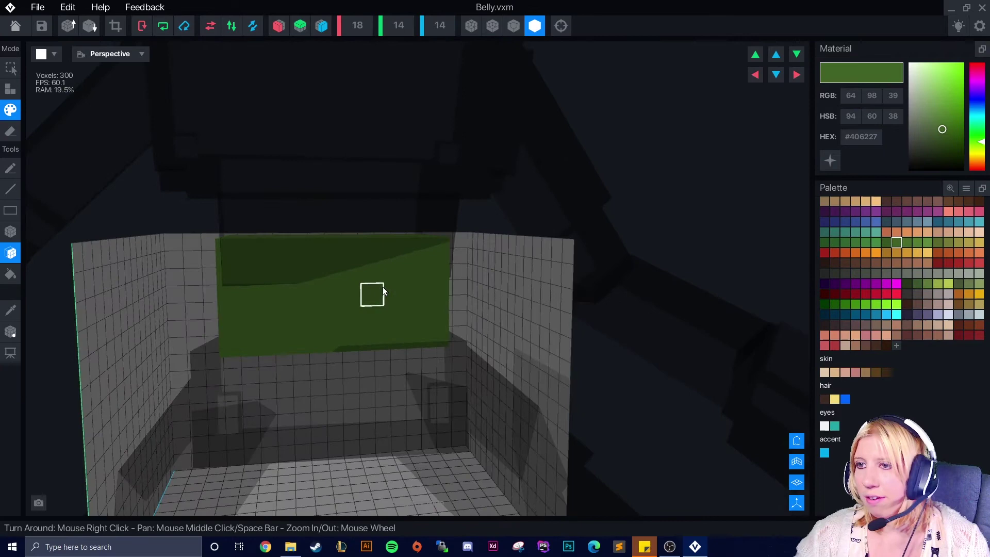
pyautogui.click(884, 274)
pyautogui.click(10, 231)
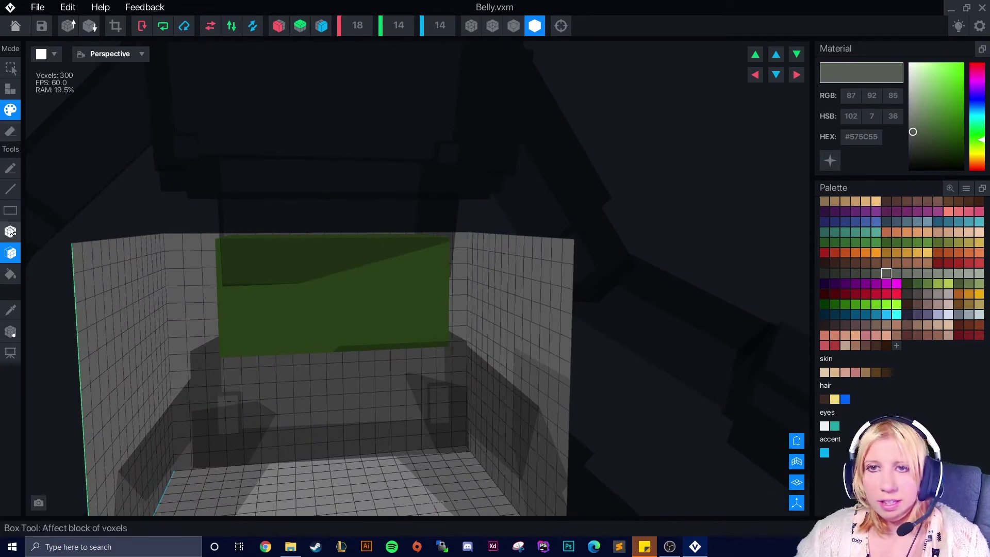
pyautogui.moveTo(346, 318); pyautogui.dragTo(350, 340)
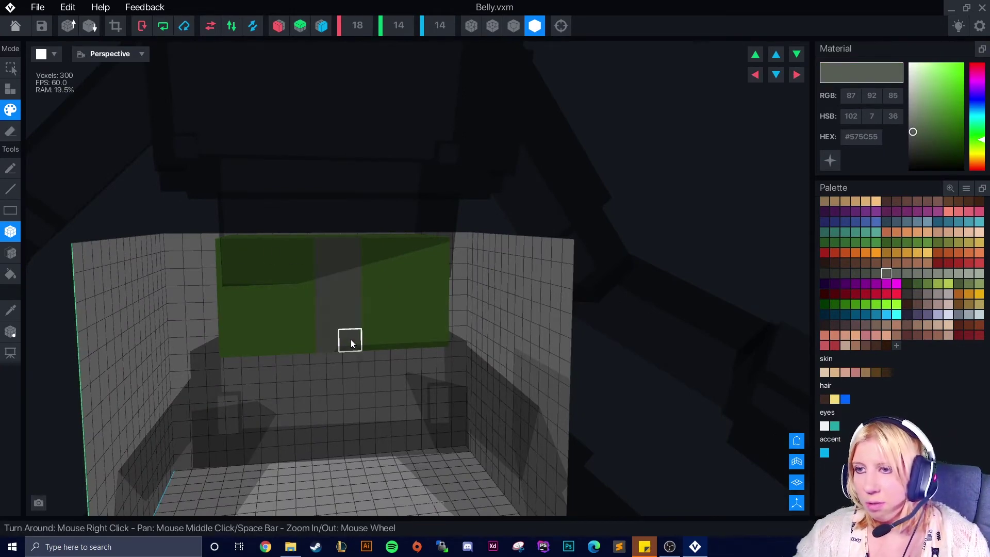
# Save the changes to Belly.vxm and return to the avatar rig.
pyautogui.moveTo(260, 289)
pyautogui.mouseDown(button='right')
pyautogui.moveTo(287, 274)
pyautogui.moveTo(267, 291)
pyautogui.mouseUp(button='right')
pyautogui.click(15, 26)
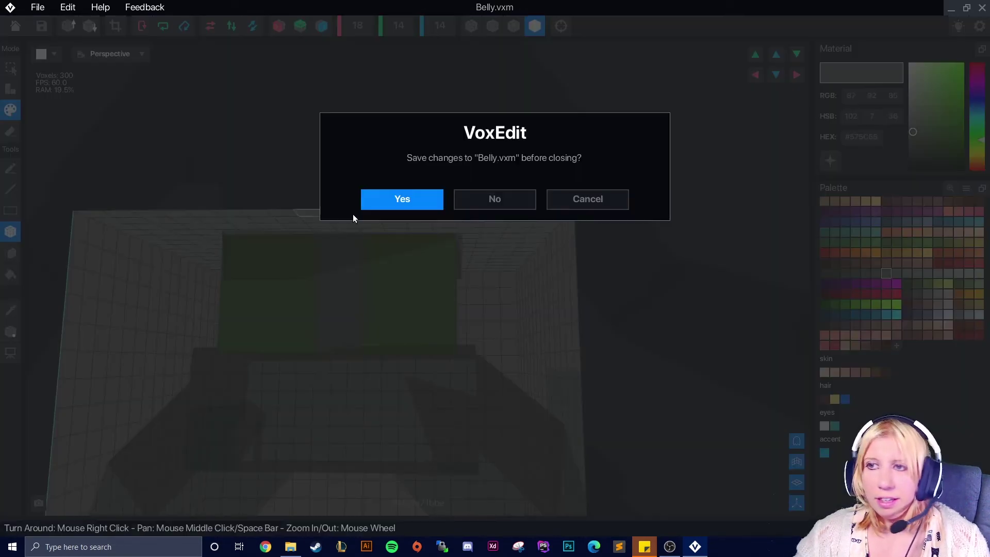
pyautogui.click(391, 204)
# Play the avatar's running animation and view the whole figure in motion.
pyautogui.moveTo(431, 288); pyautogui.dragTo(438, 292, button='right')
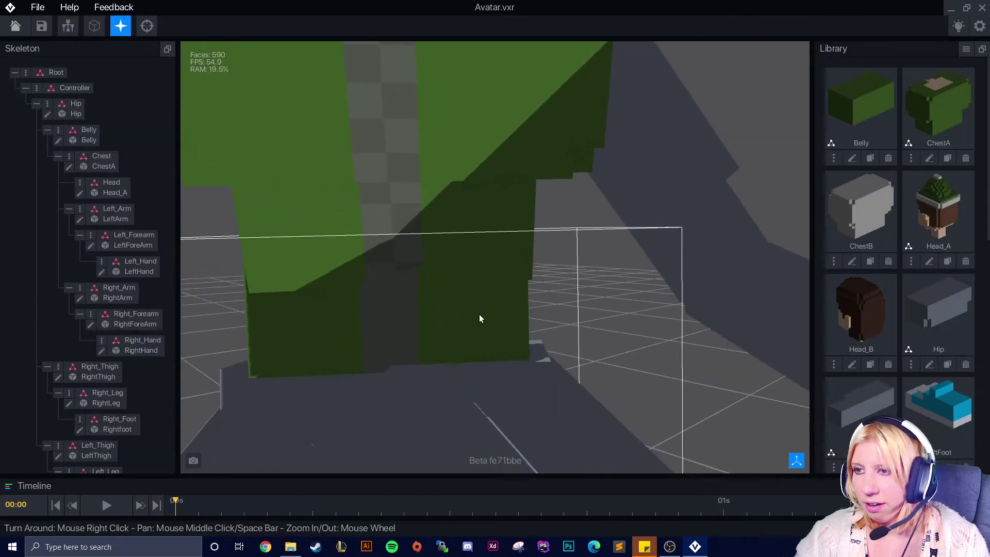
pyautogui.click(107, 506)
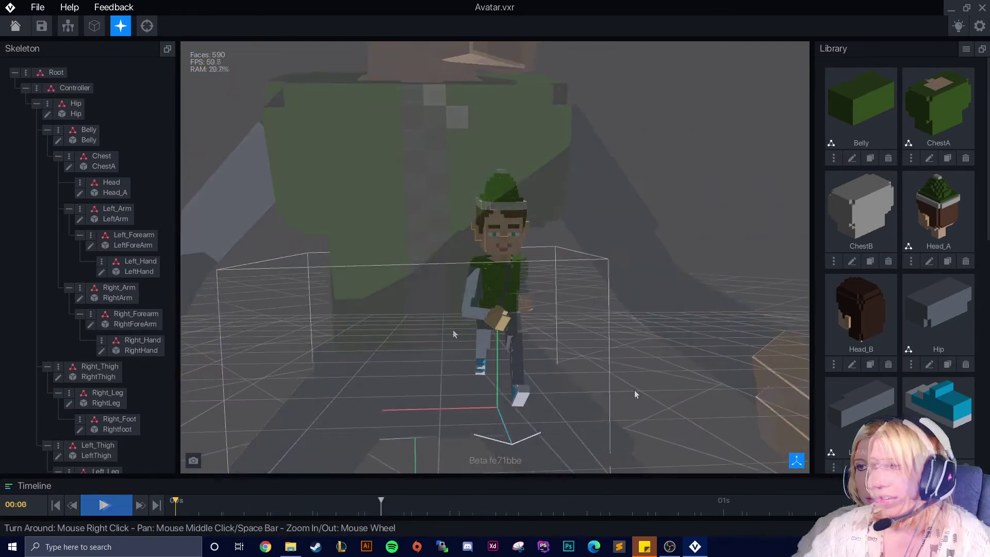
pyautogui.scroll(-8, 899, 258)
pyautogui.moveTo(536, 268); pyautogui.dragTo(598, 287, button='right')
pyautogui.scroll(4, 598, 288)
pyautogui.scroll(3, 578, 313)
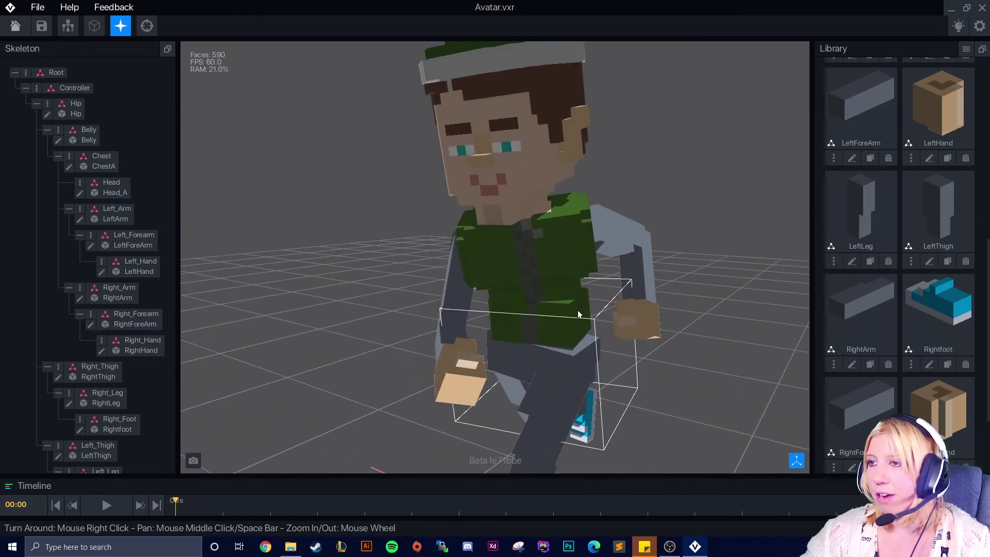
# Examine the running pose from the front and side, checking the striped vest against the arms and legs.
pyautogui.moveTo(577, 310); pyautogui.dragTo(604, 234, button='right')
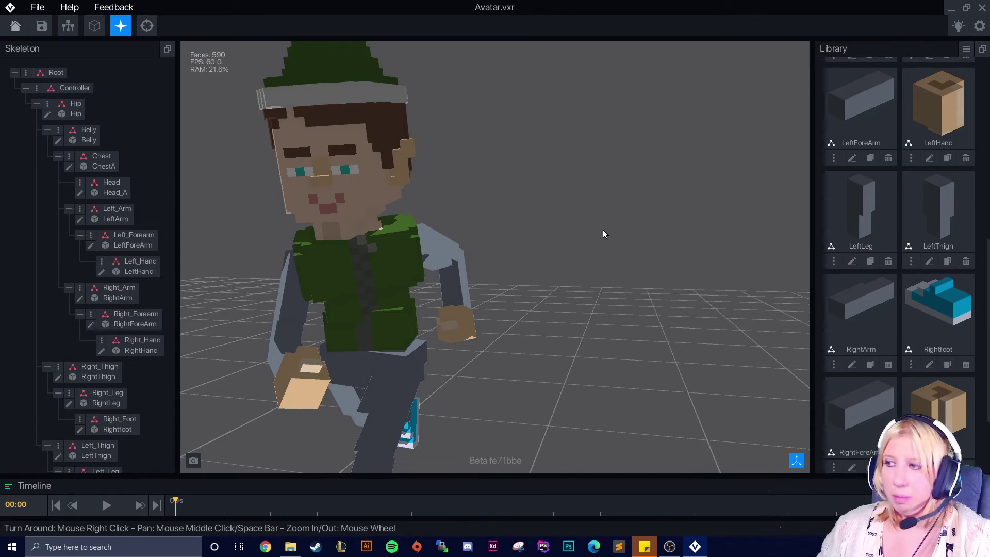
pyautogui.scroll(-2, 557, 268)
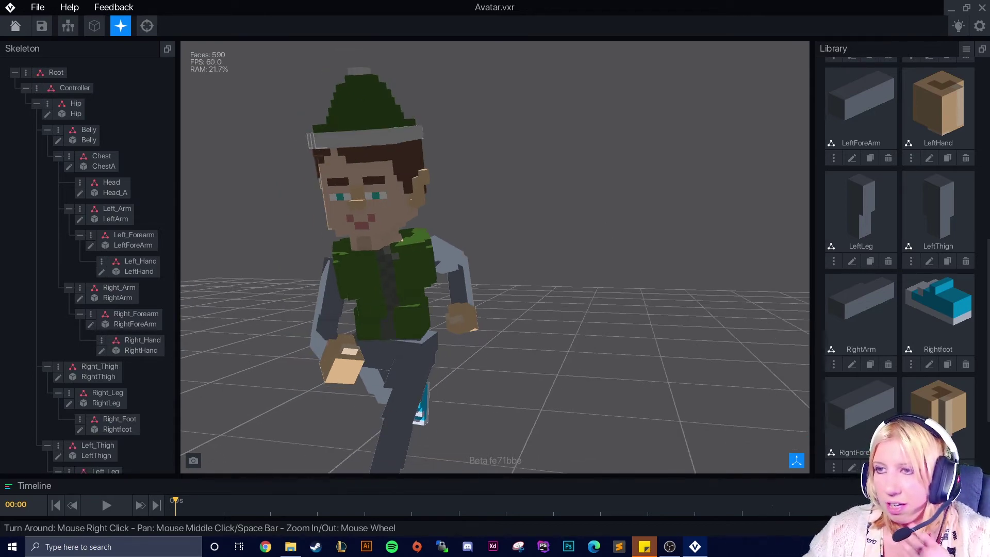
pyautogui.moveTo(475, 329); pyautogui.dragTo(468, 356, button='right')
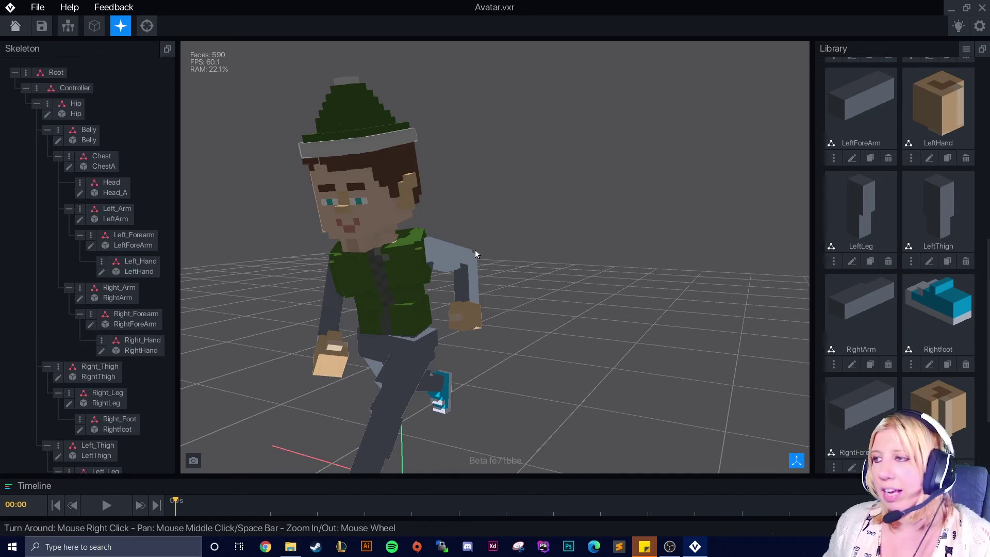
pyautogui.moveTo(475, 248); pyautogui.dragTo(490, 356, button='right')
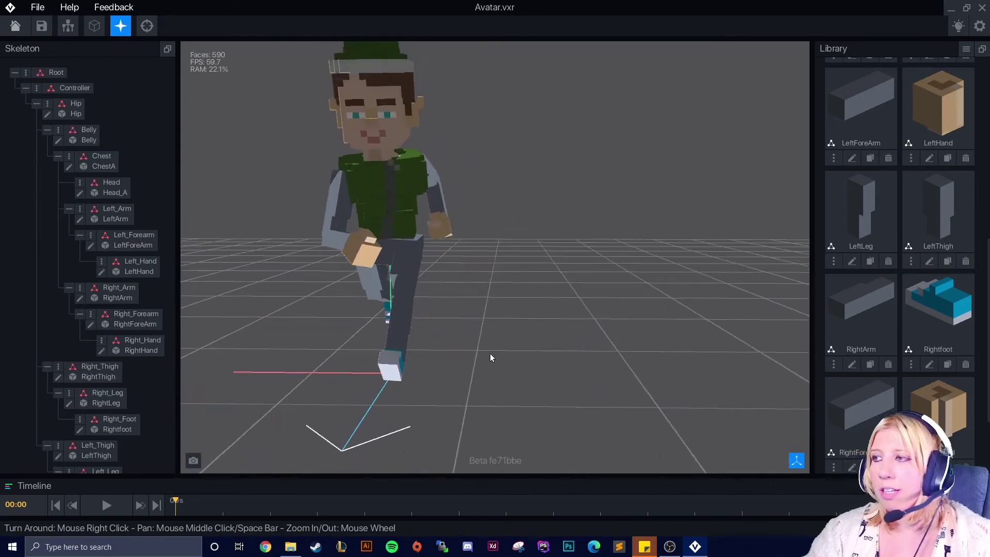
pyautogui.scroll(2, 491, 356)
pyautogui.scroll(-2, 915, 324)
pyautogui.scroll(10, 910, 345)
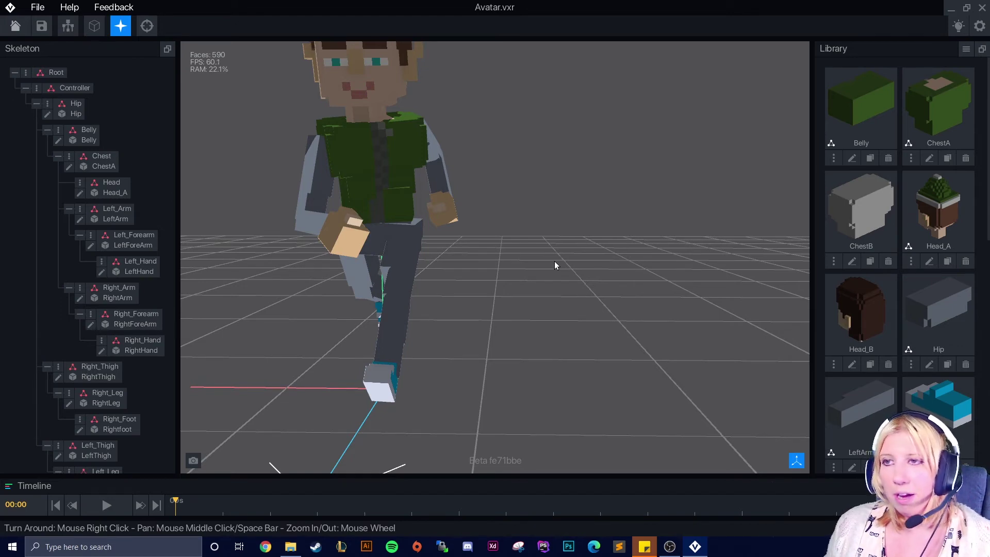
pyautogui.moveTo(550, 262); pyautogui.dragTo(704, 264, button='right')
pyautogui.moveTo(432, 304); pyautogui.dragTo(523, 246, button='right')
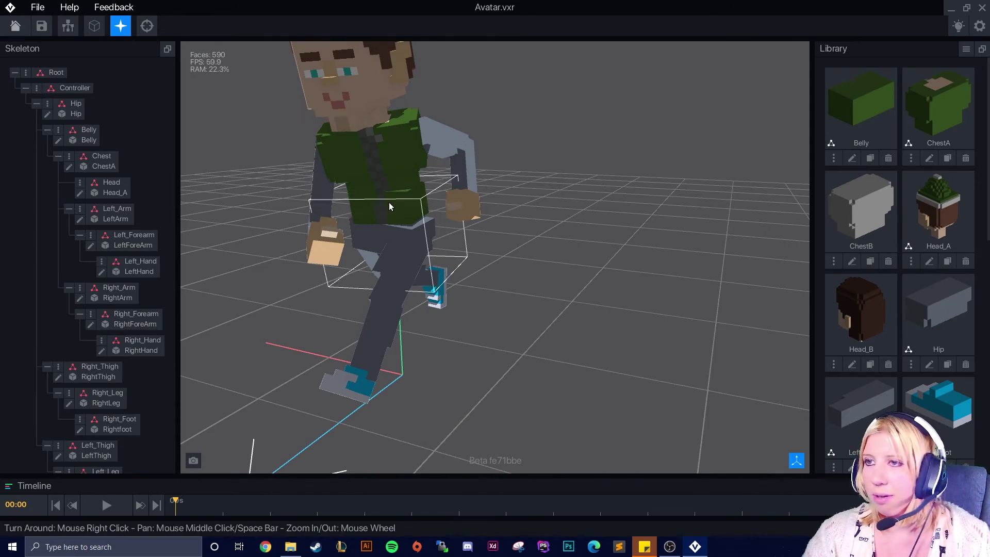
# Open ChestA to examine its front stripe, then return to the avatar rig.
pyautogui.doubleClick(392, 176)
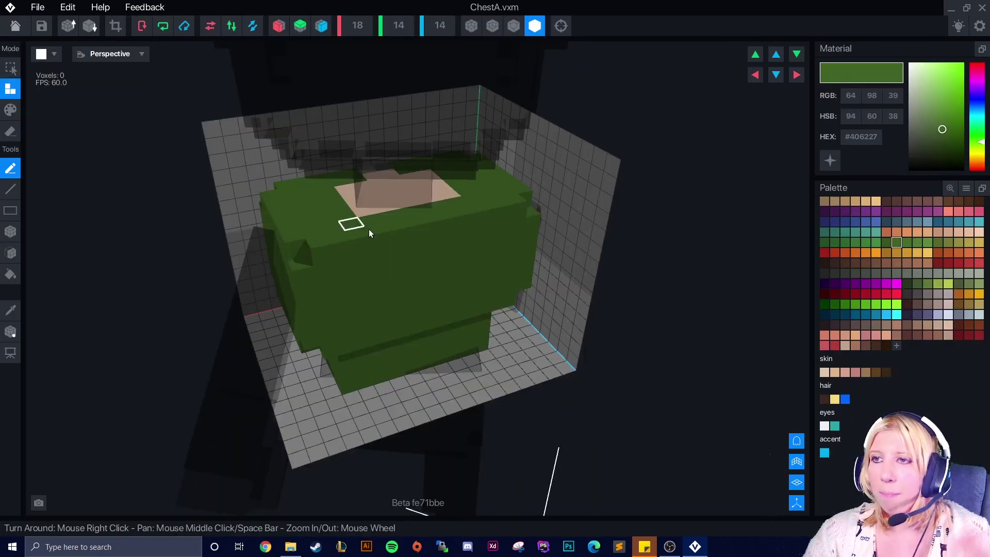
pyautogui.moveTo(407, 371); pyautogui.dragTo(424, 426, button='right')
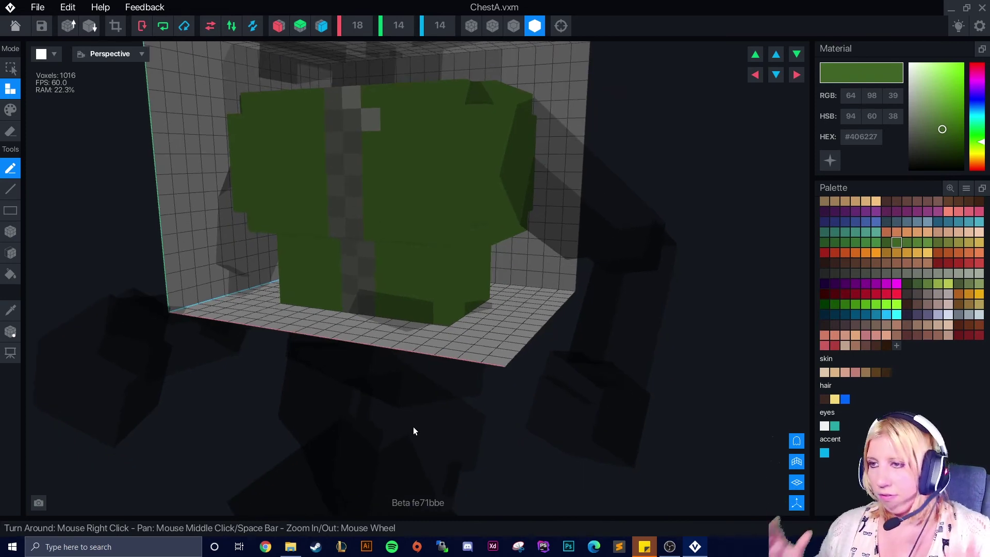
pyautogui.click(17, 24)
pyautogui.click(394, 197)
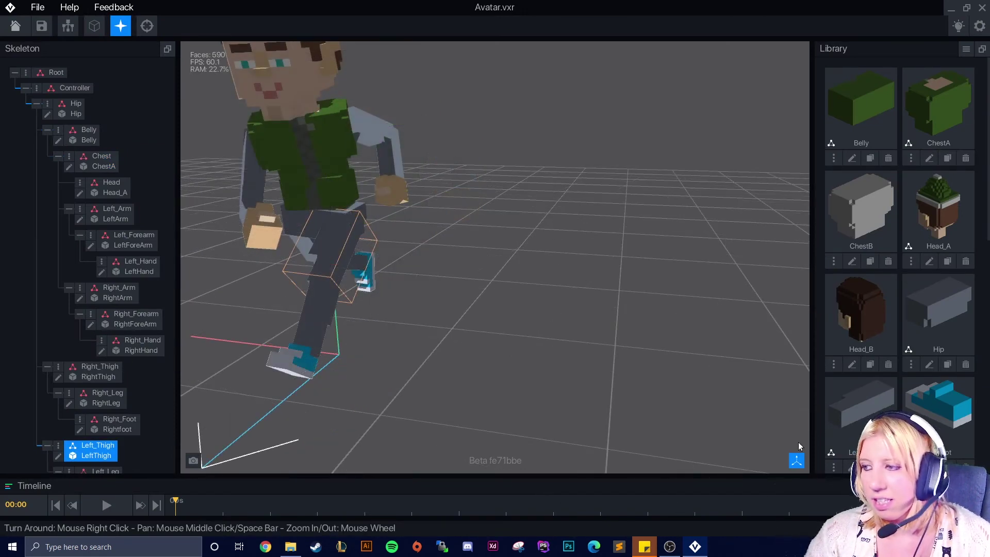
# Switch the avatar's animation to Get Hit Strong 01 and play it.
pyautogui.click(928, 485)
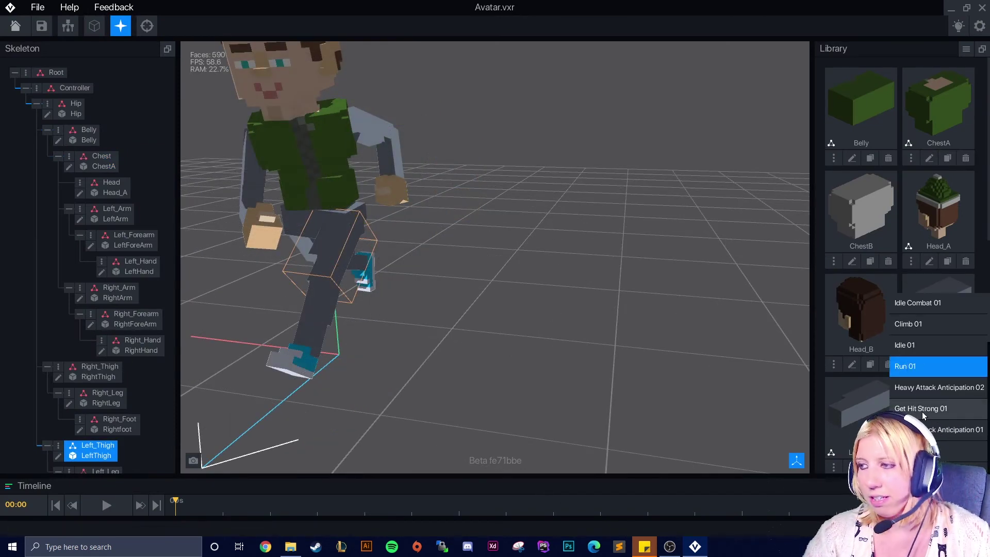
pyautogui.click(922, 412)
pyautogui.click(106, 505)
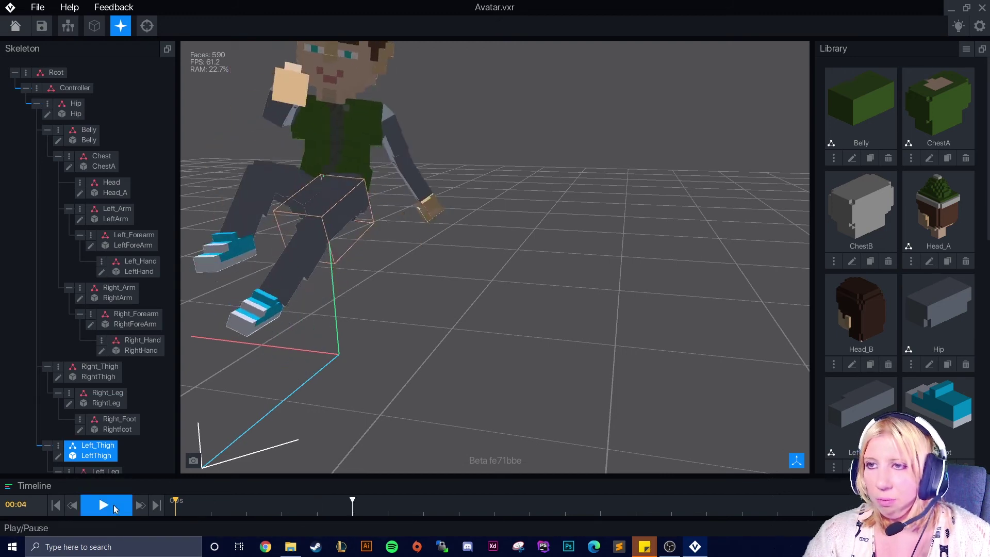
# Examine the avatar's pose in the hit animation from the side, back and front, including where chest and belly meet.
pyautogui.moveTo(442, 349); pyautogui.dragTo(283, 310, button='right')
pyautogui.scroll(2, 283, 309)
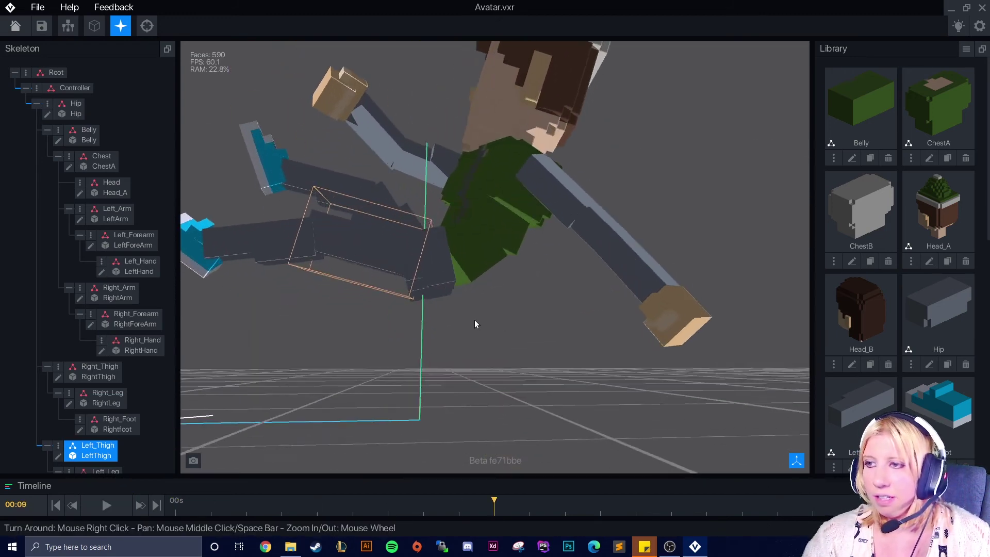
pyautogui.moveTo(474, 321); pyautogui.dragTo(430, 94, button='right')
pyautogui.scroll(5, 424, 206)
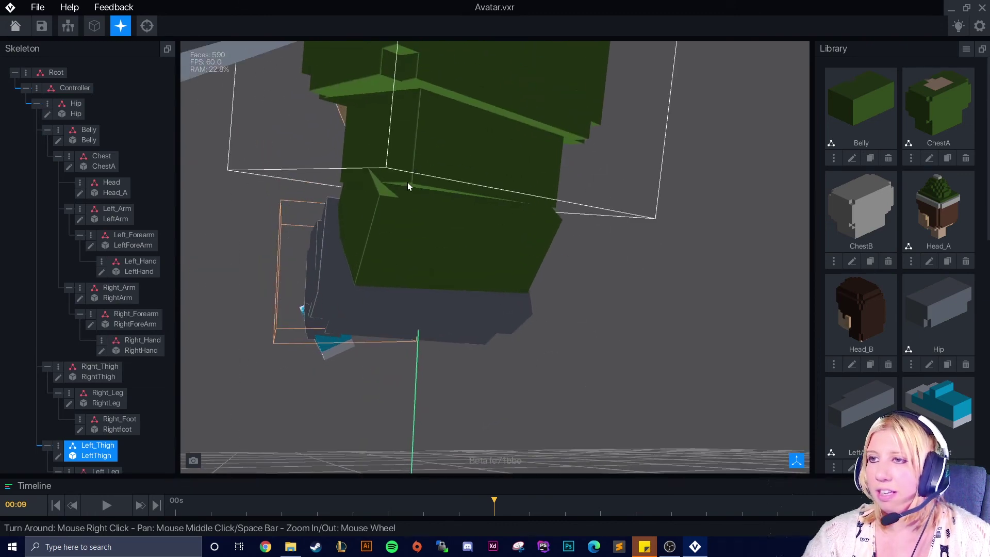
pyautogui.moveTo(418, 191); pyautogui.dragTo(451, 215, button='right')
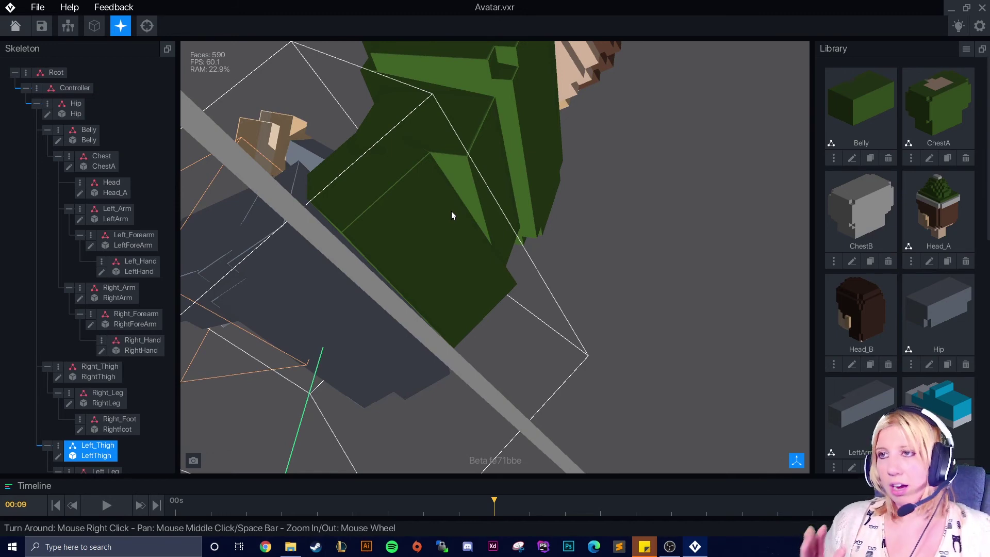
pyautogui.moveTo(444, 212); pyautogui.dragTo(536, 299, button='right')
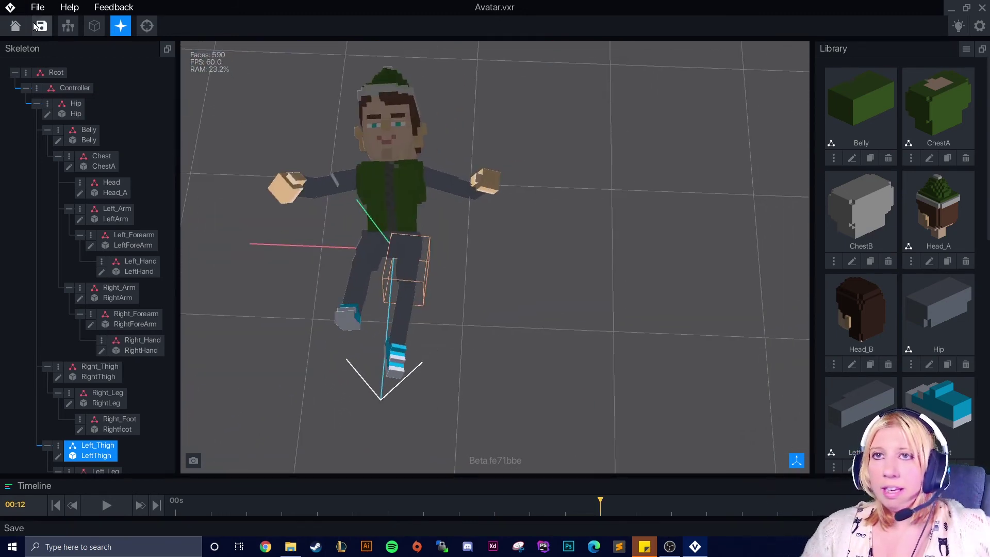